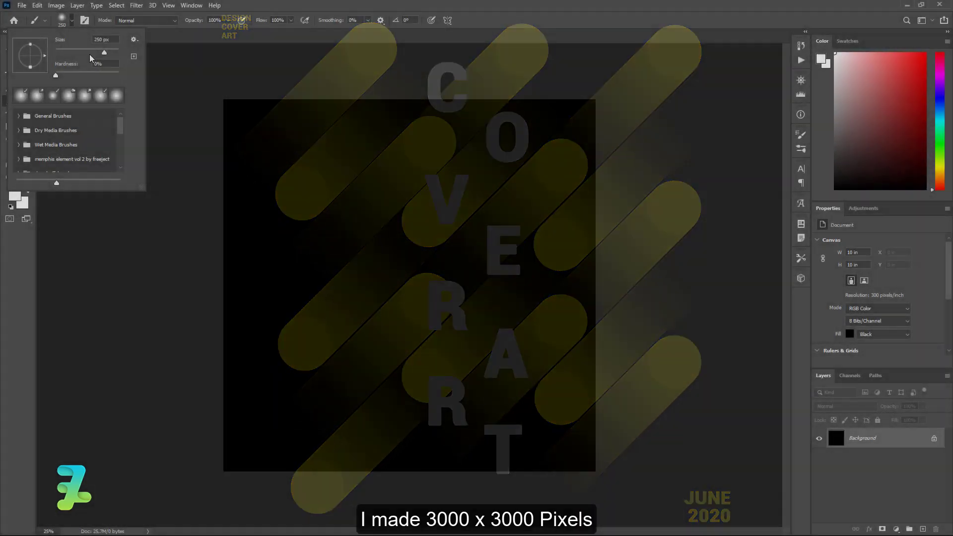
- Shrink the brush size to about 7 px
{"action": "left_click_drag", "start_coordinate": [88, 53], "coordinate": [62, 59]}
{"action": "left_click_drag", "start_coordinate": [237, 147], "coordinate": [286, 203]}
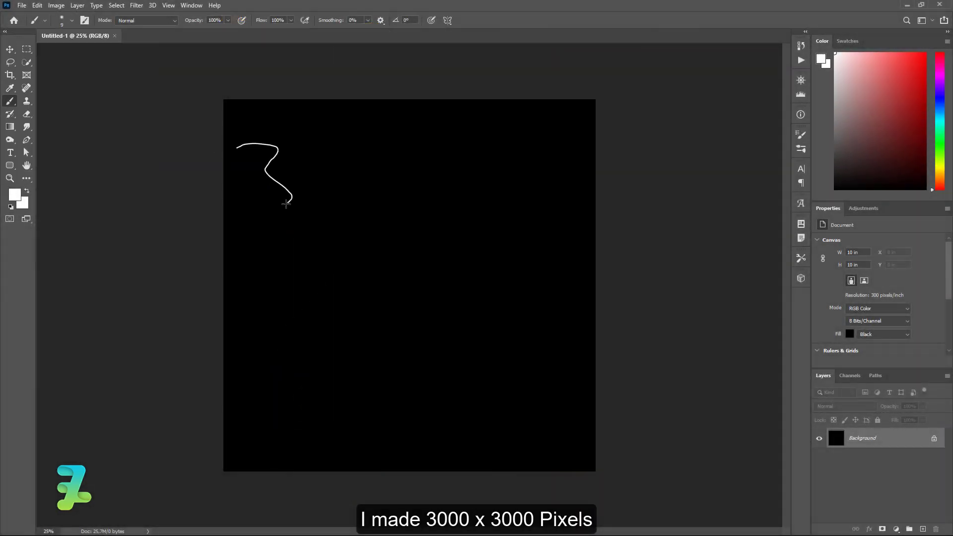
{"action": "left_click_drag", "start_coordinate": [314, 173], "coordinate": [404, 199]}
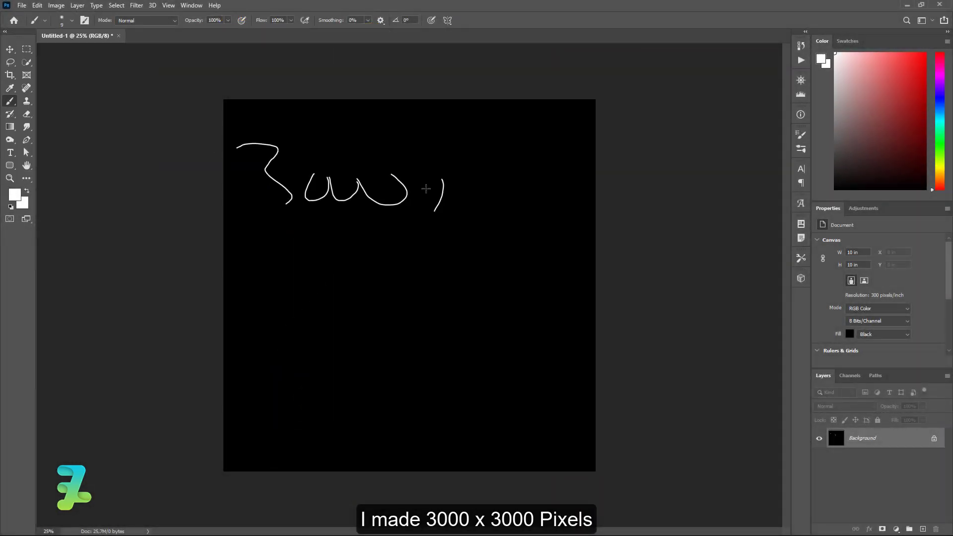
{"action": "left_click_drag", "start_coordinate": [503, 200], "coordinate": [511, 187]}
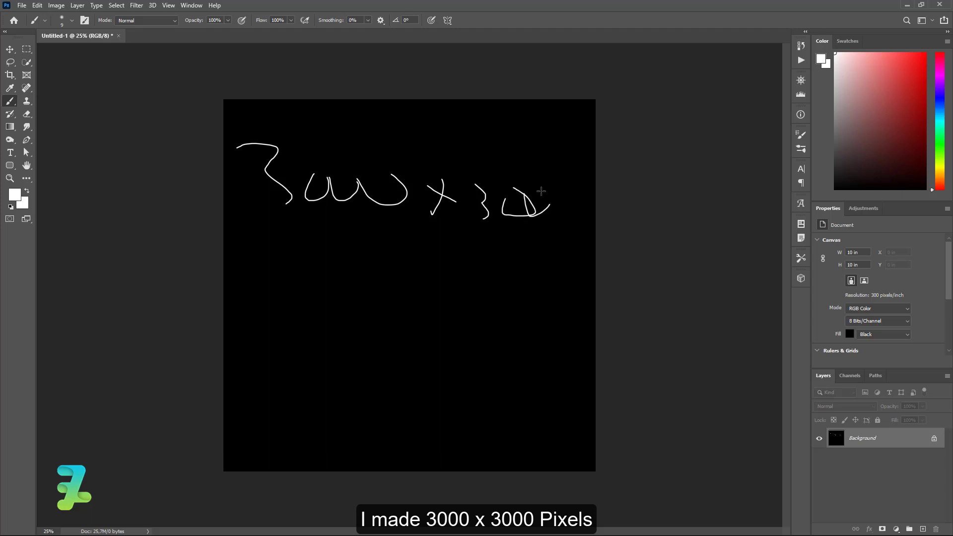
{"action": "left_click_drag", "start_coordinate": [561, 219], "coordinate": [578, 185]}
{"action": "key", "text": "ctrl+z"}
{"action": "key", "text": "ctrl+z"}
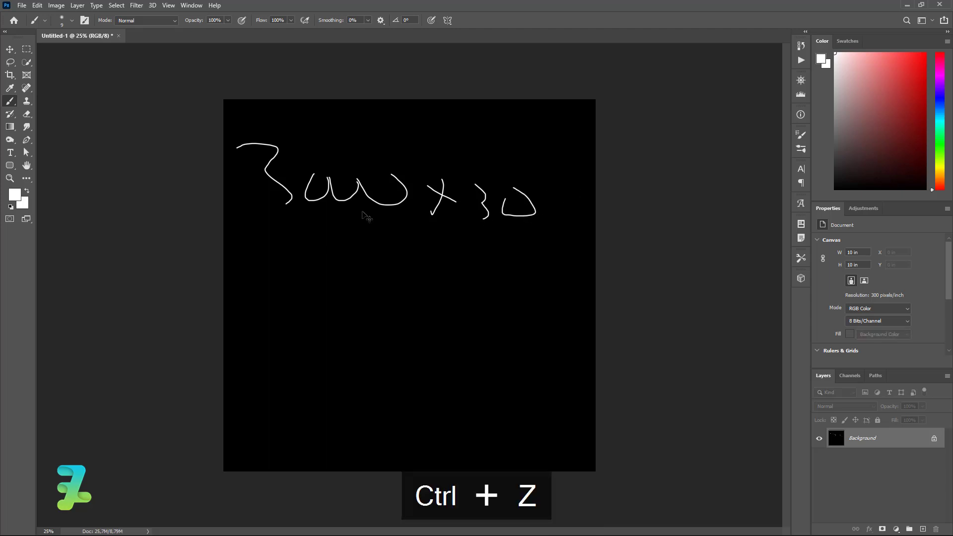
{"action": "key", "text": "ctrl+z"}
{"action": "key", "text": "ctrl+z"}
{"action": "key", "text": "ctrl+z"}
{"action": "key", "text": "ctrl+z"}
{"action": "key", "text": "ctrl+z"}
{"action": "key", "text": "ctrl+z"}
{"action": "key", "text": "ctrl+z"}
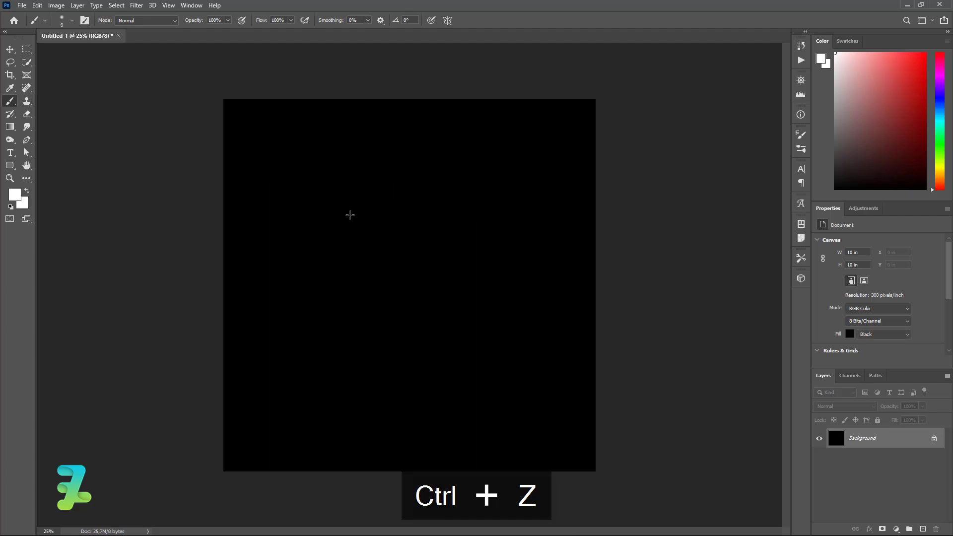
- Draw a 300 × 300 px circle with the Ellipse Tool
{"action": "left_click", "coordinate": [10, 171]}
{"action": "left_click", "coordinate": [50, 184]}
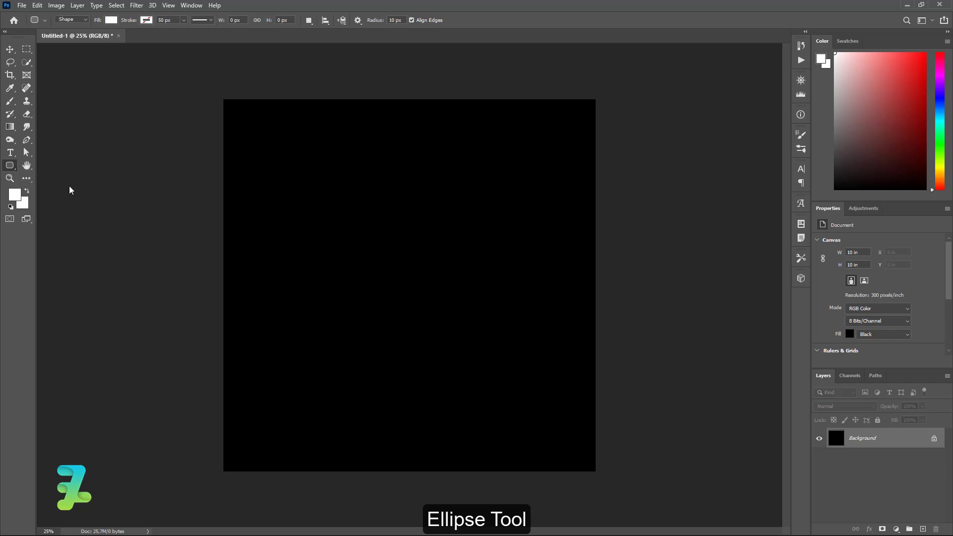
{"action": "left_click", "coordinate": [342, 223]}
{"action": "type", "text": "300"}
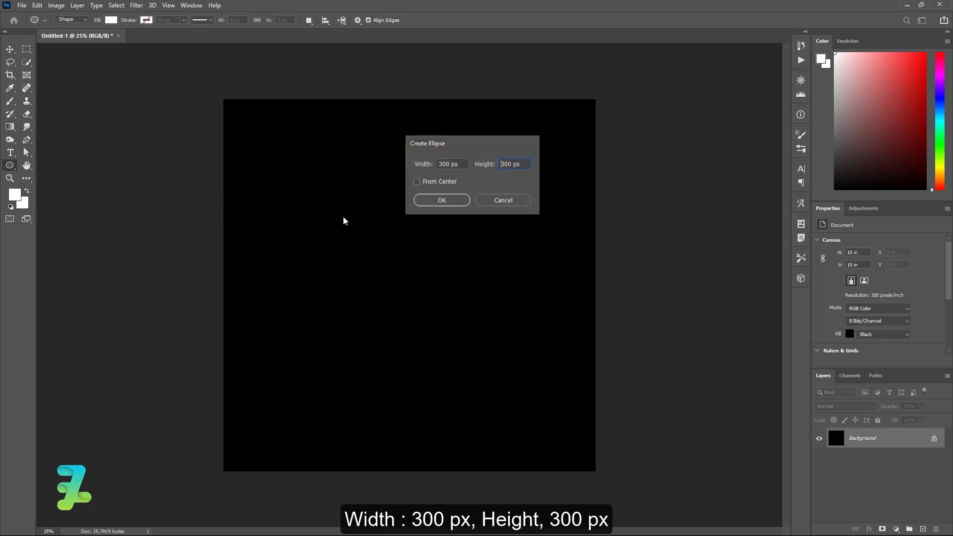
{"action": "key", "text": "Return"}
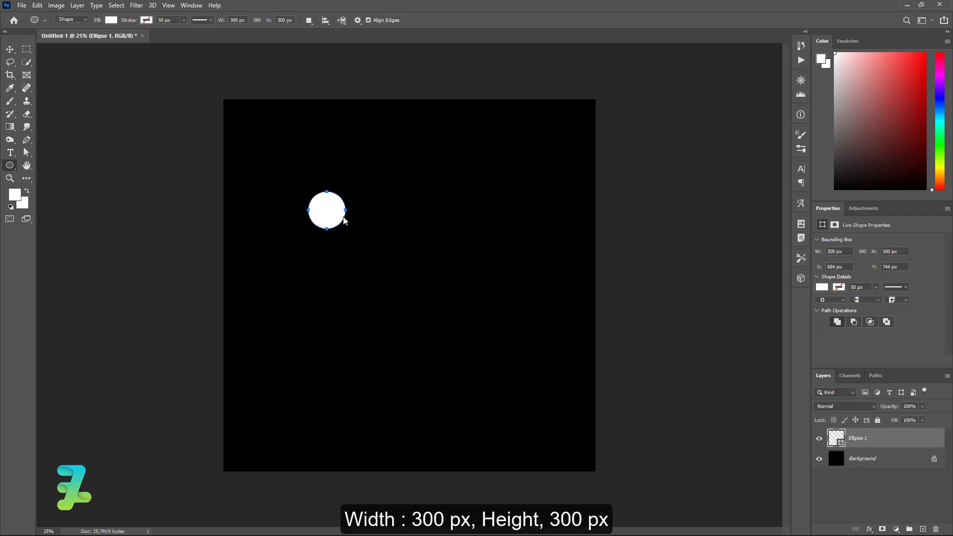
- Fill the circle with yellow #ffff00
{"action": "left_click", "coordinate": [110, 20]}
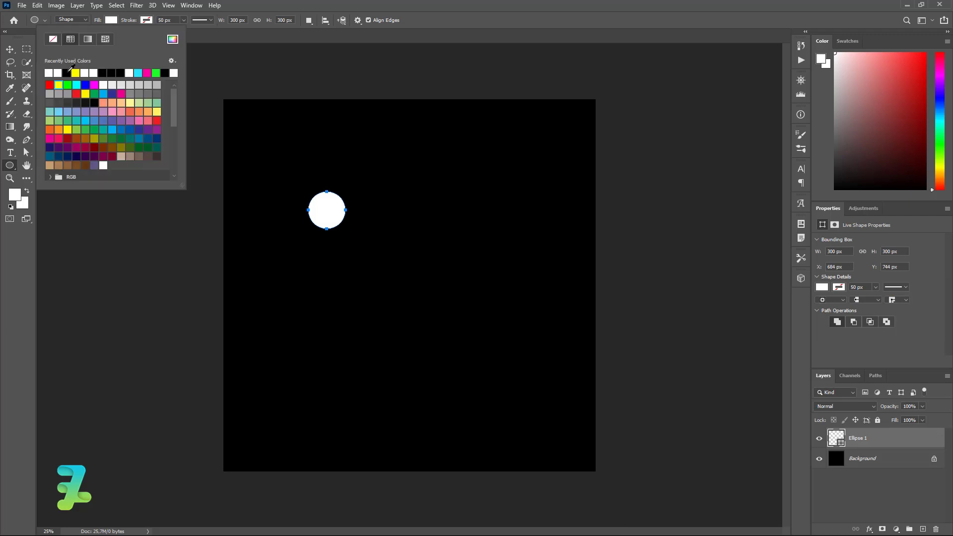
{"action": "left_click", "coordinate": [58, 85]}
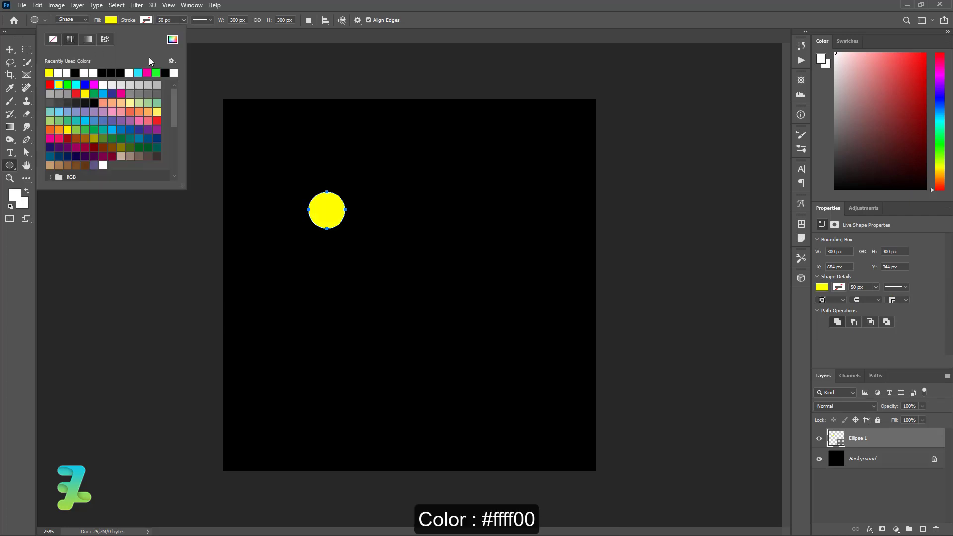
{"action": "left_click", "coordinate": [169, 41]}
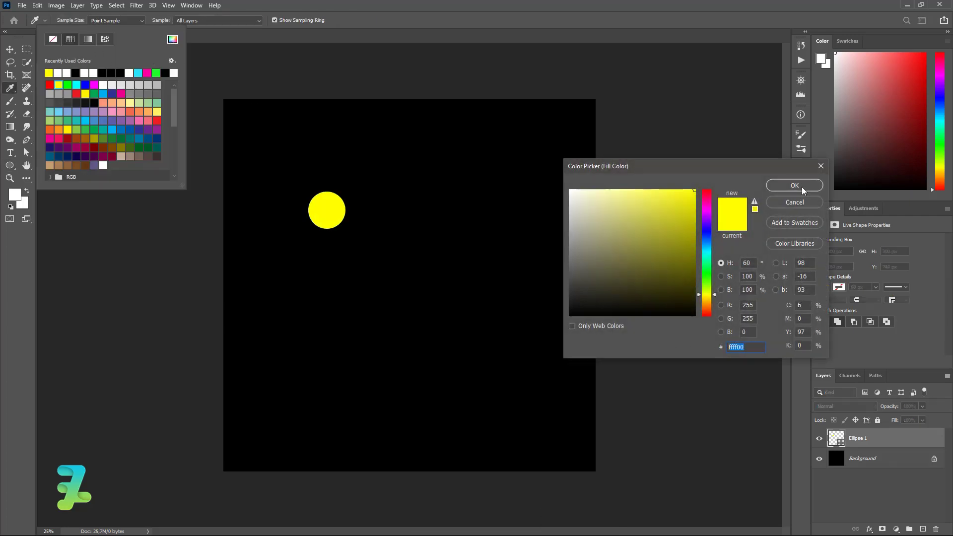
{"action": "left_click", "coordinate": [794, 185]}
{"action": "right_click", "coordinate": [10, 165]}
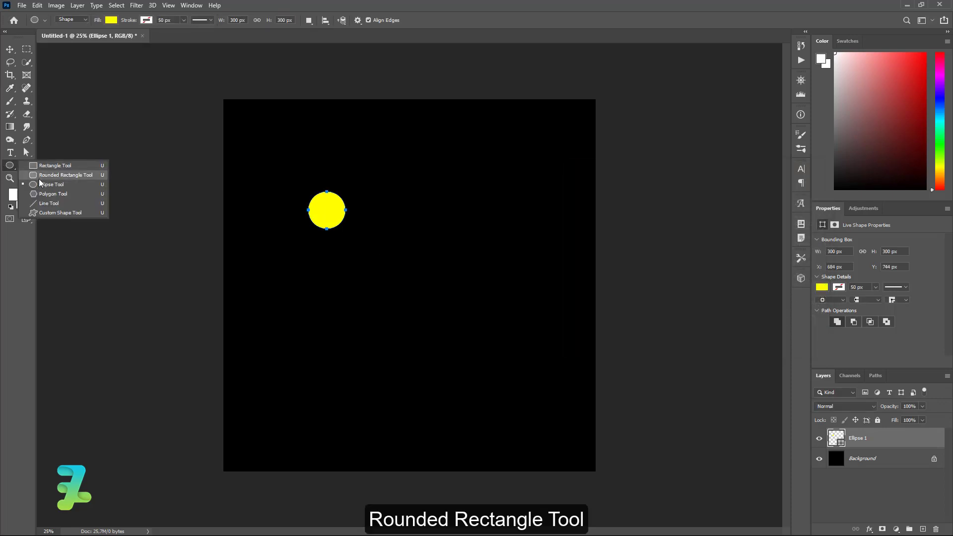
- Draw a 300 × 1800 px rounded-top bar on a new layer
{"action": "left_click", "coordinate": [40, 177]}
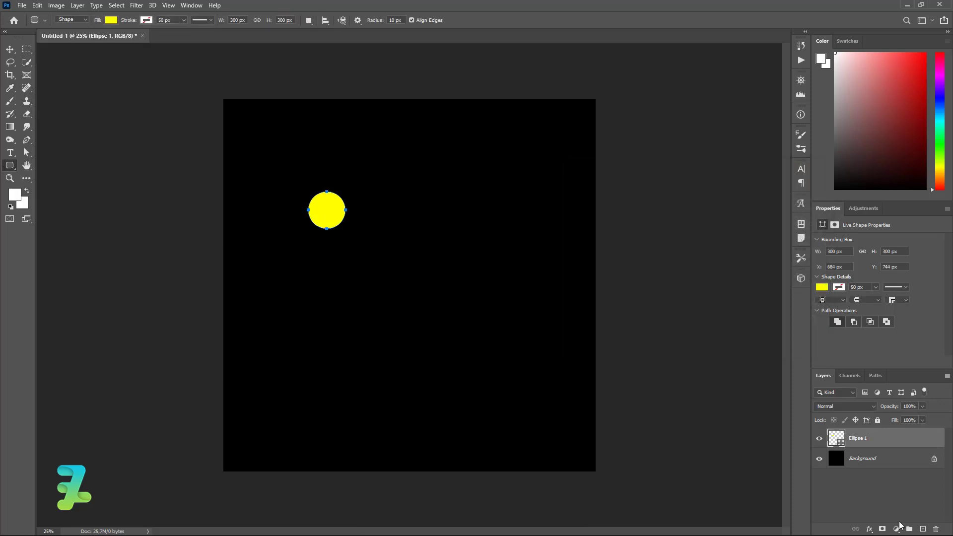
{"action": "left_click", "coordinate": [923, 528]}
{"action": "left_click", "coordinate": [436, 293]}
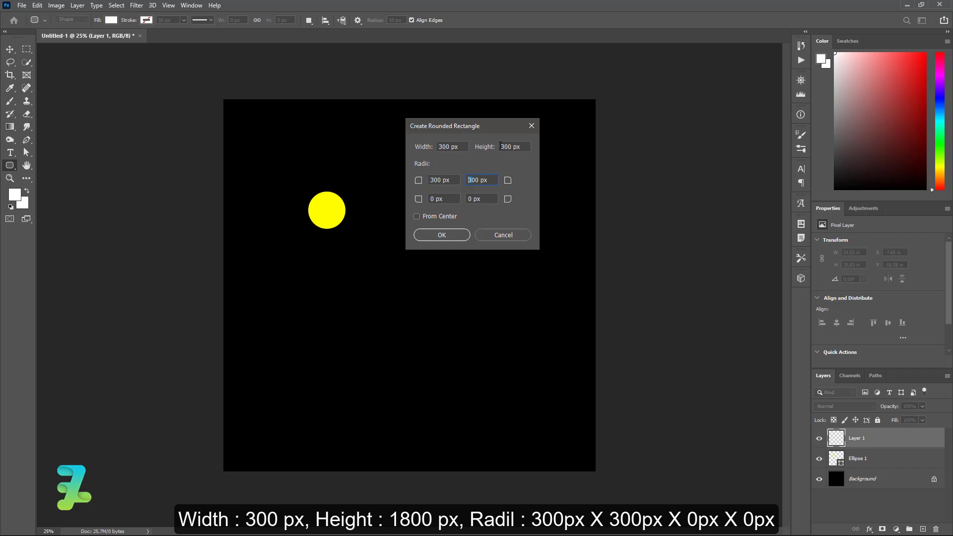
{"action": "key", "text": "BackSpace"}
{"action": "key", "text": "BackSpace"}
{"action": "type", "text": "1"}
{"action": "key", "text": "Return"}
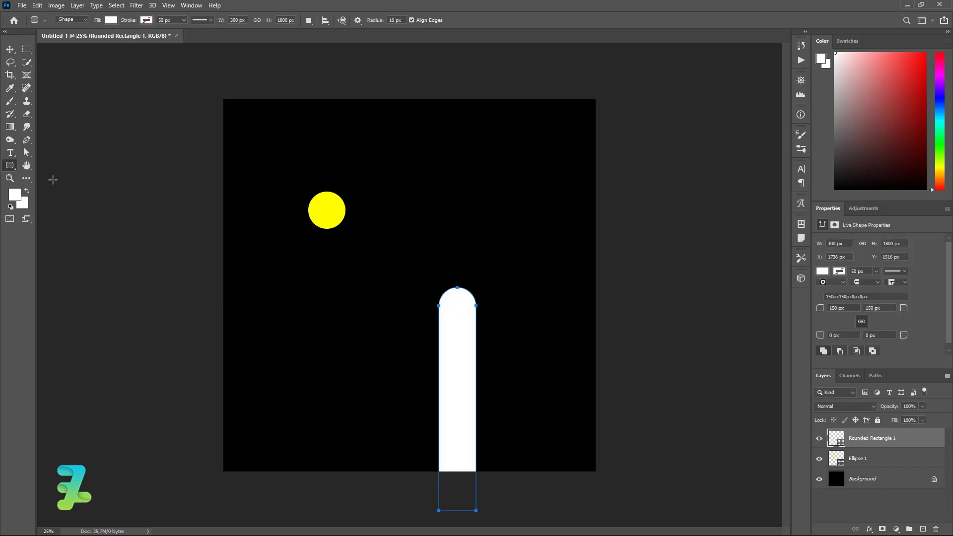
- Fill the bar with yellow #ffff00
{"action": "left_click", "coordinate": [110, 20]}
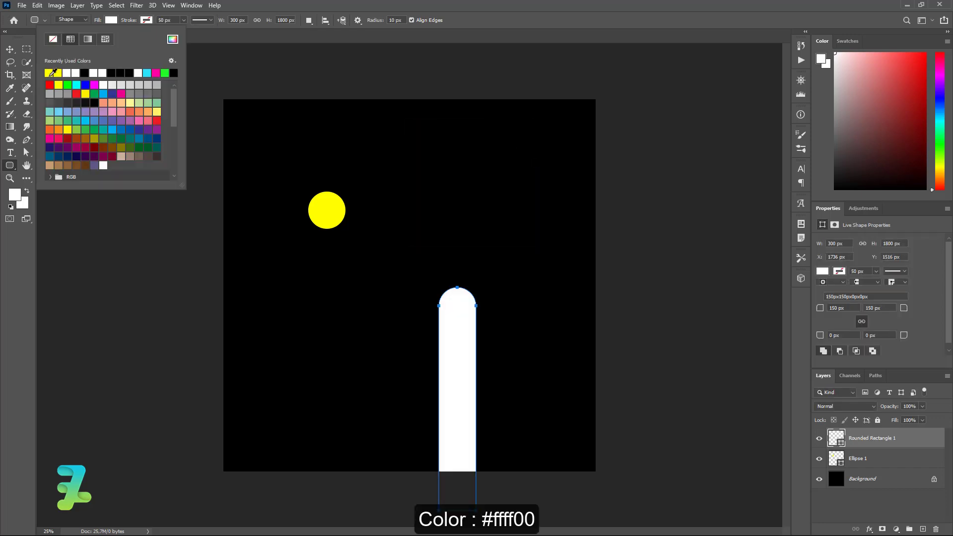
{"action": "left_click", "coordinate": [51, 74]}
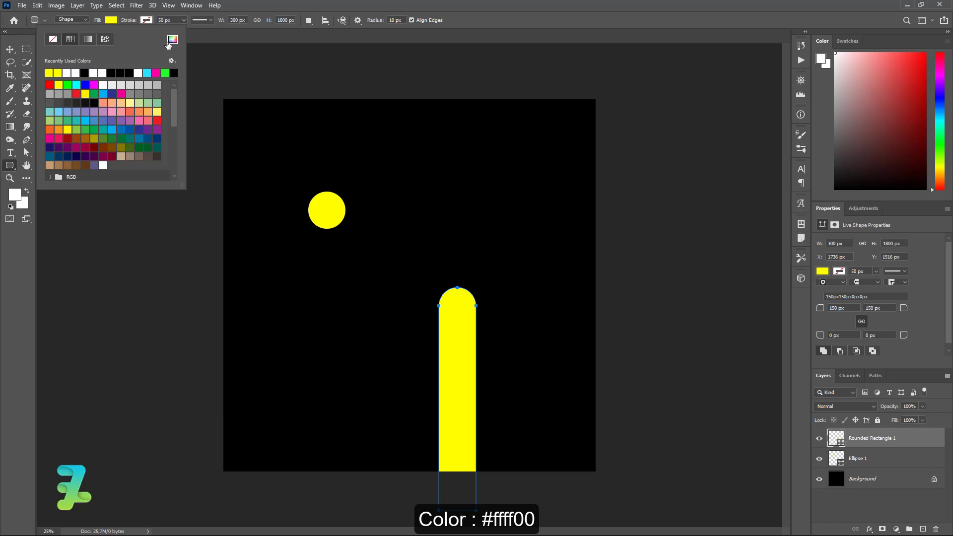
{"action": "left_click", "coordinate": [169, 45]}
{"action": "left_click", "coordinate": [794, 185]}
- Move the bar onto the circle and stack its layer below Ellipse 1
{"action": "key", "text": "v"}
{"action": "left_click_drag", "start_coordinate": [456, 324], "coordinate": [325, 227]}
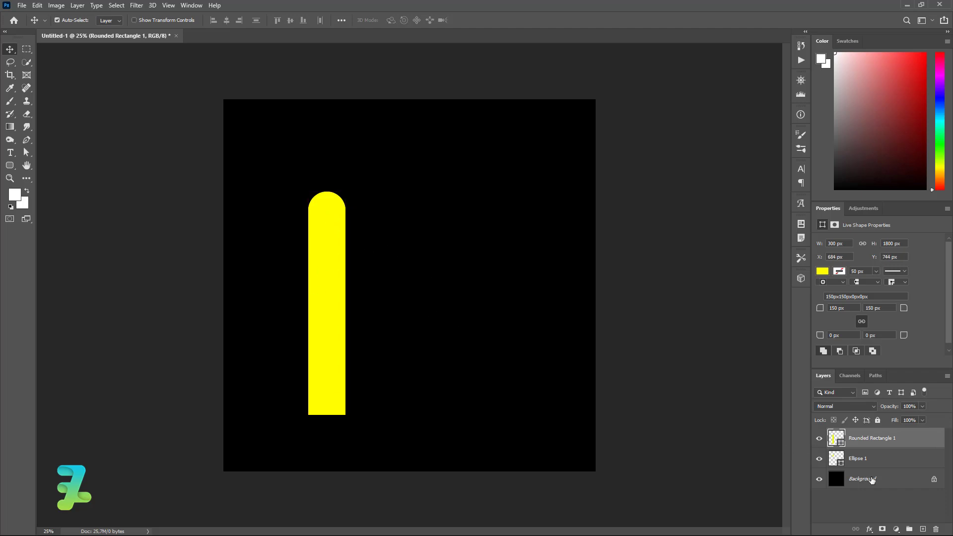
{"action": "left_click_drag", "start_coordinate": [890, 440], "coordinate": [898, 463]}
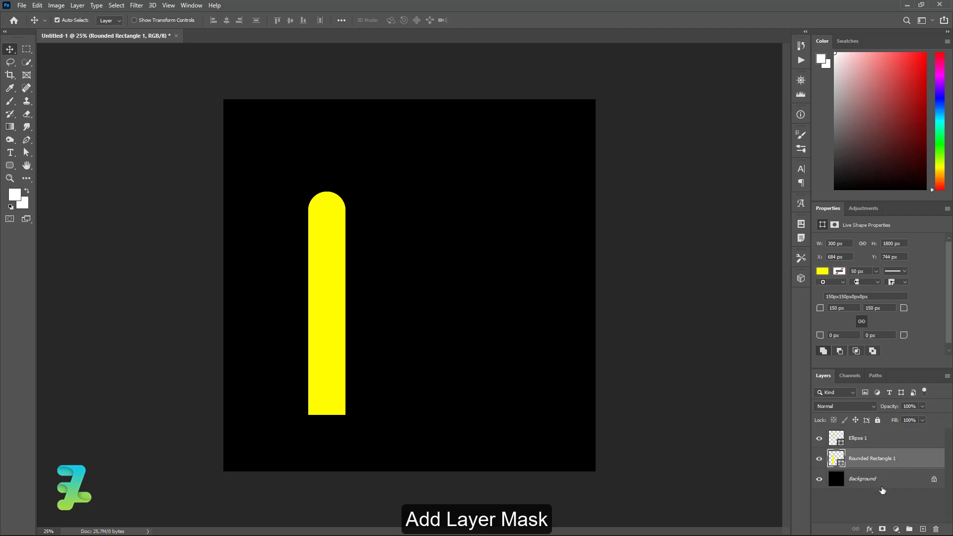
- Mask the bar with a black-to-white gradient so it stays bright on top and fades downward
{"action": "left_click", "coordinate": [883, 530]}
{"action": "key", "text": "g"}
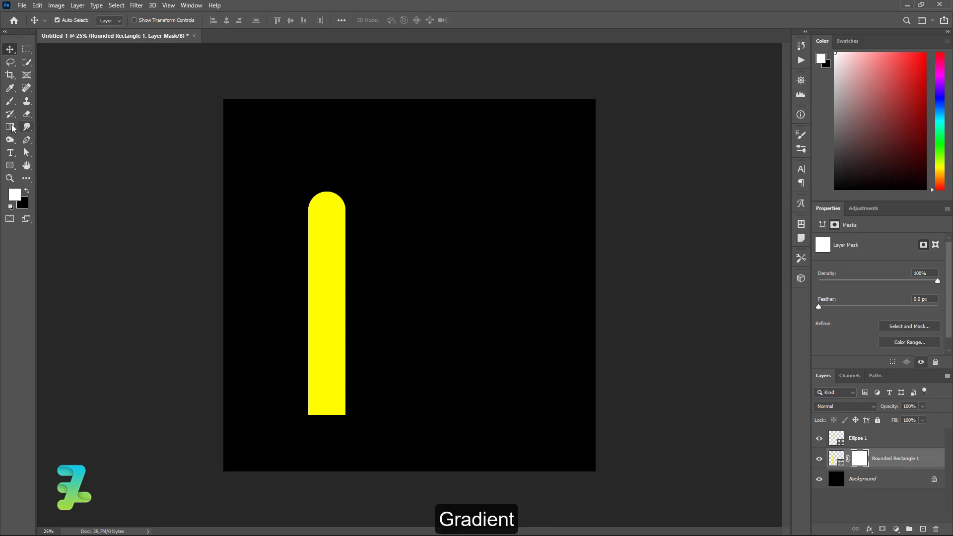
{"action": "left_click", "coordinate": [74, 19]}
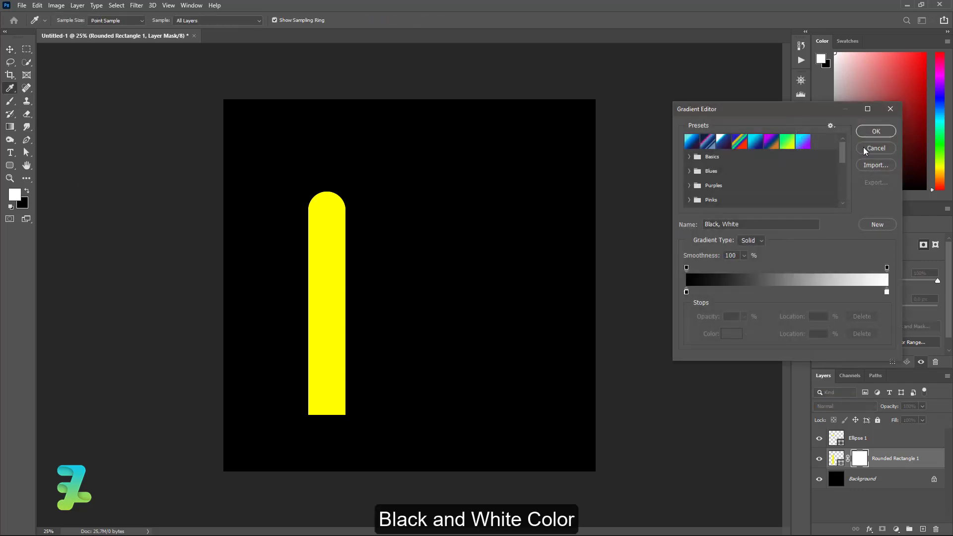
{"action": "left_click", "coordinate": [868, 132]}
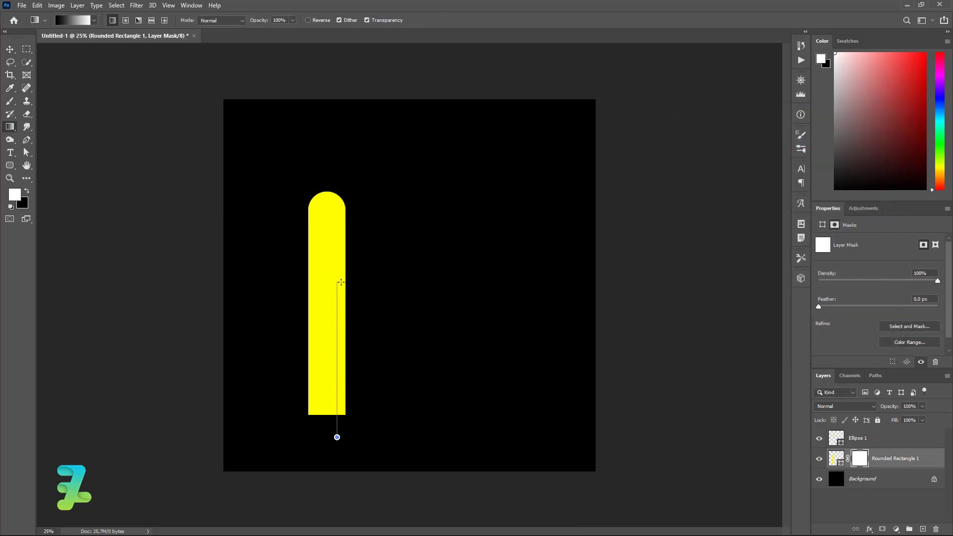
{"action": "left_click_drag", "start_coordinate": [337, 438], "coordinate": [339, 222]}
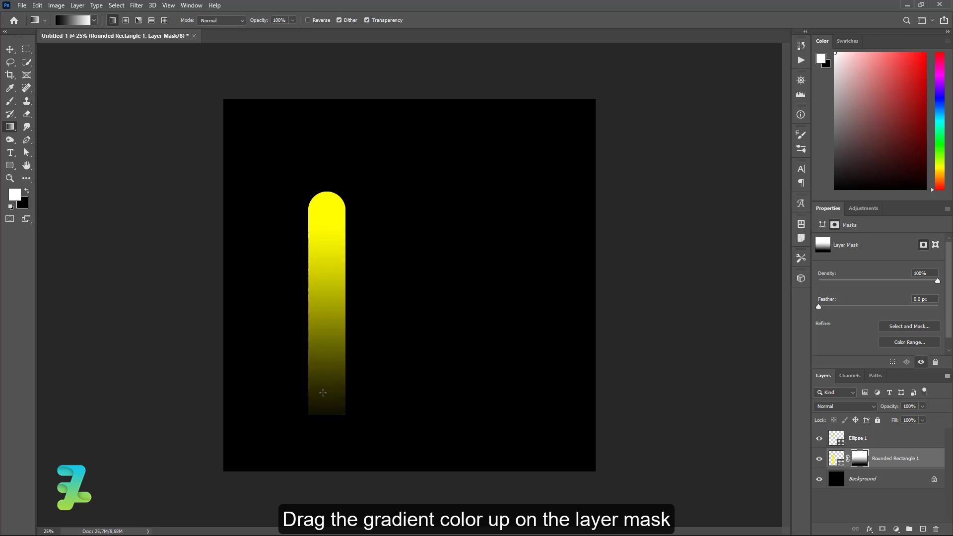
{"action": "left_click_drag", "start_coordinate": [322, 393], "coordinate": [338, 214]}
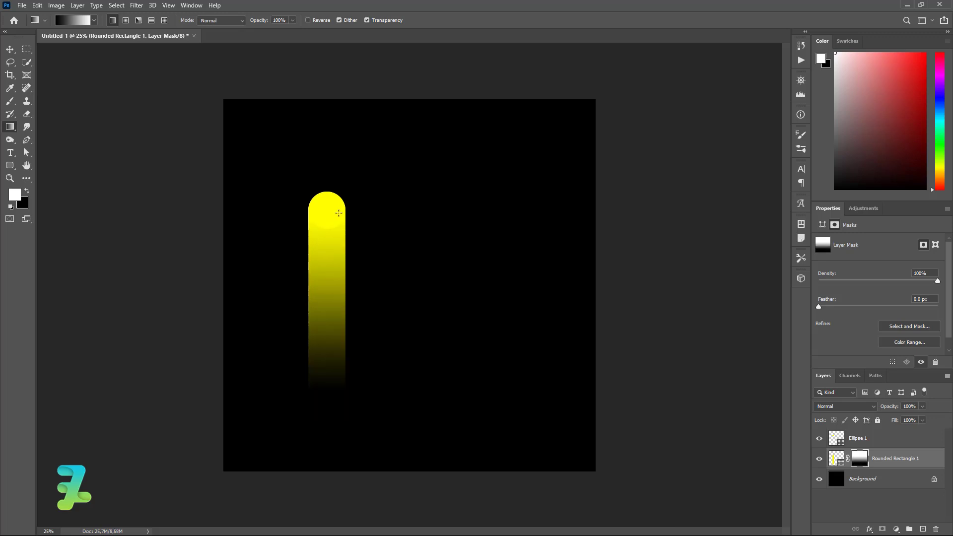
{"action": "left_click", "coordinate": [10, 49]}
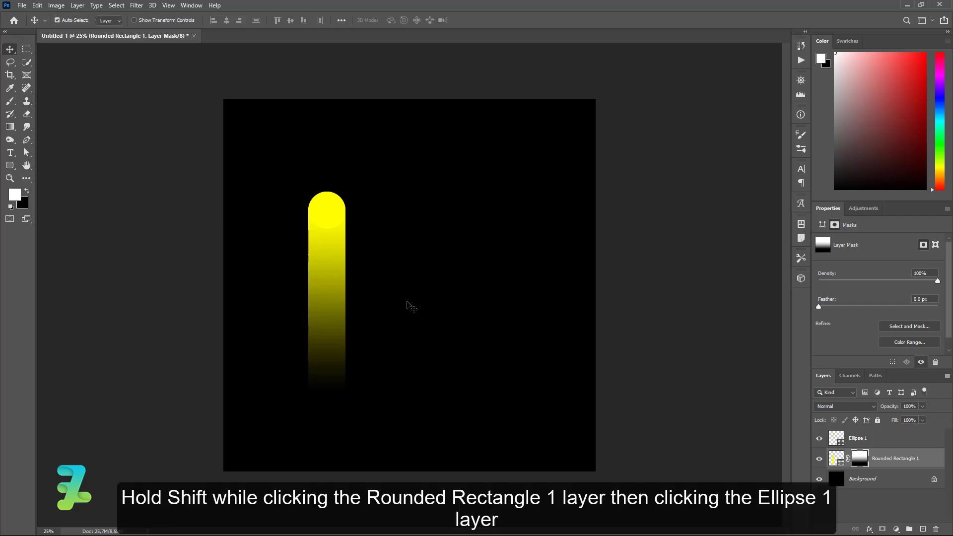
- Group the circle and bar, duplicate the group, and hide the original Group 1
{"action": "left_click", "coordinate": [891, 447], "text": "shift"}
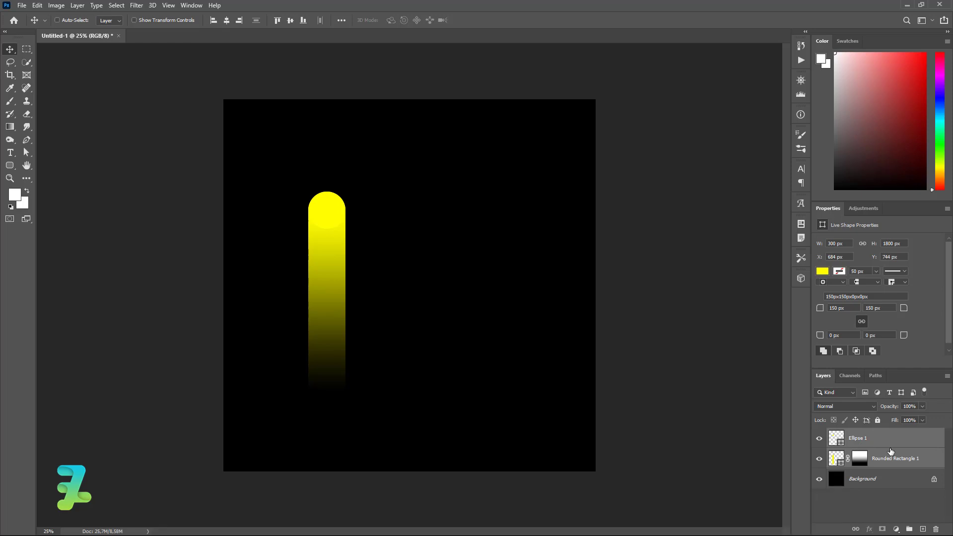
{"action": "key", "text": "ctrl+g"}
{"action": "key", "text": "ctrl+j"}
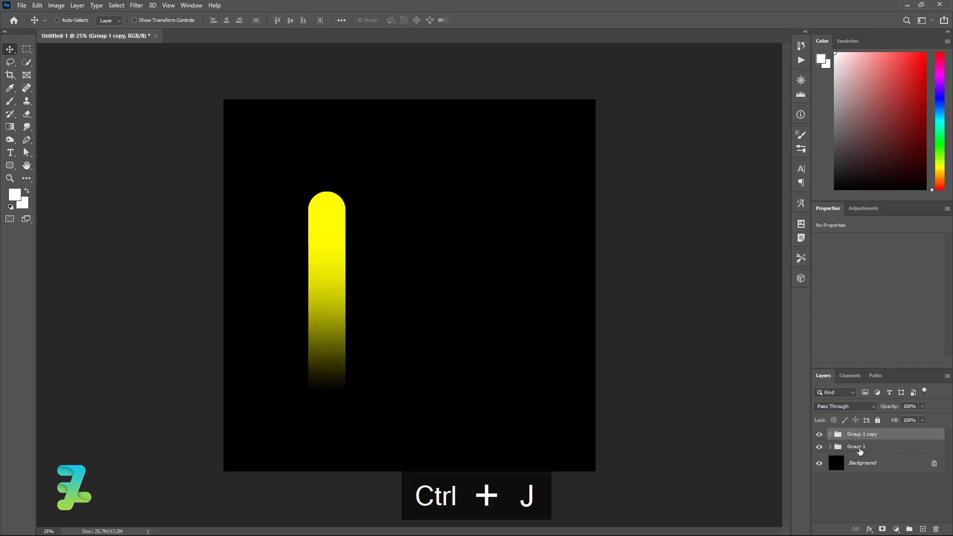
{"action": "left_click", "coordinate": [819, 448]}
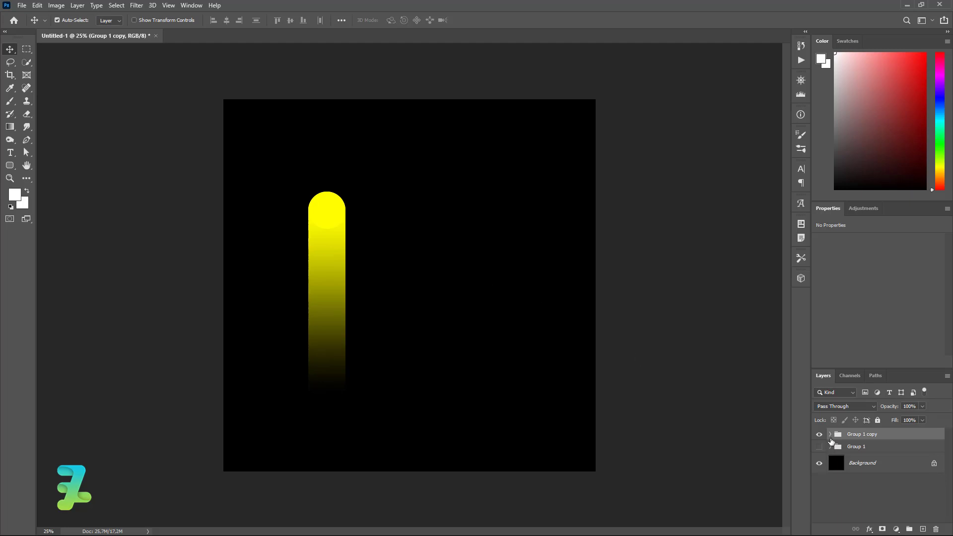
- Shorten the bar inside Group 1 copy to about 1236 px tall
{"action": "left_click", "coordinate": [830, 435]}
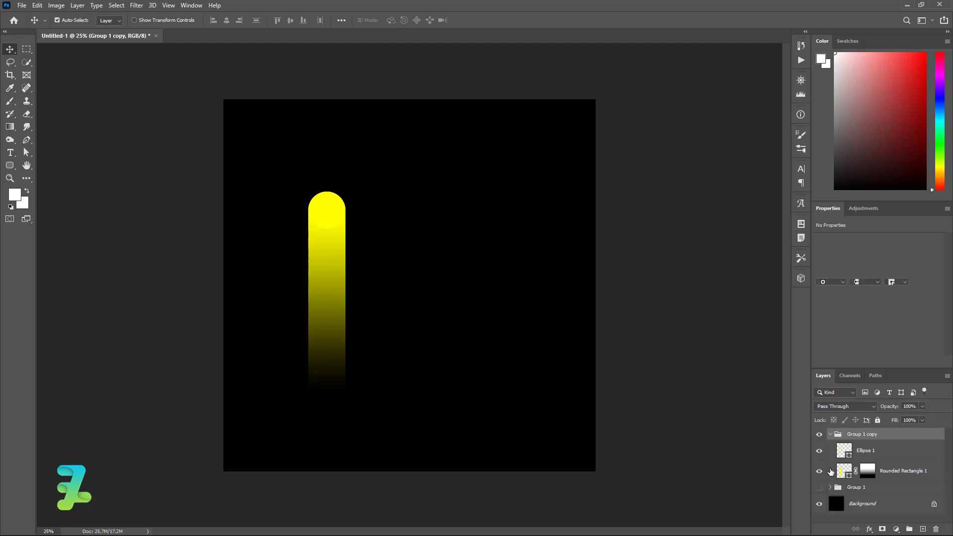
{"action": "left_click", "coordinate": [840, 467]}
{"action": "key", "text": "ctrl+t"}
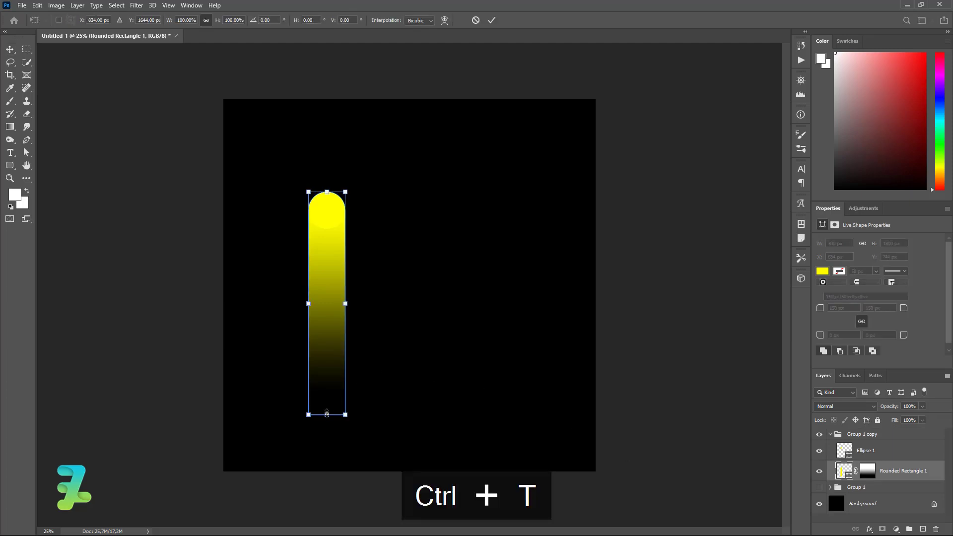
{"action": "left_click_drag", "start_coordinate": [326, 413], "coordinate": [326, 362]}
{"action": "key", "text": "ctrl+z"}
{"action": "left_click_drag", "start_coordinate": [327, 415], "coordinate": [328, 345]}
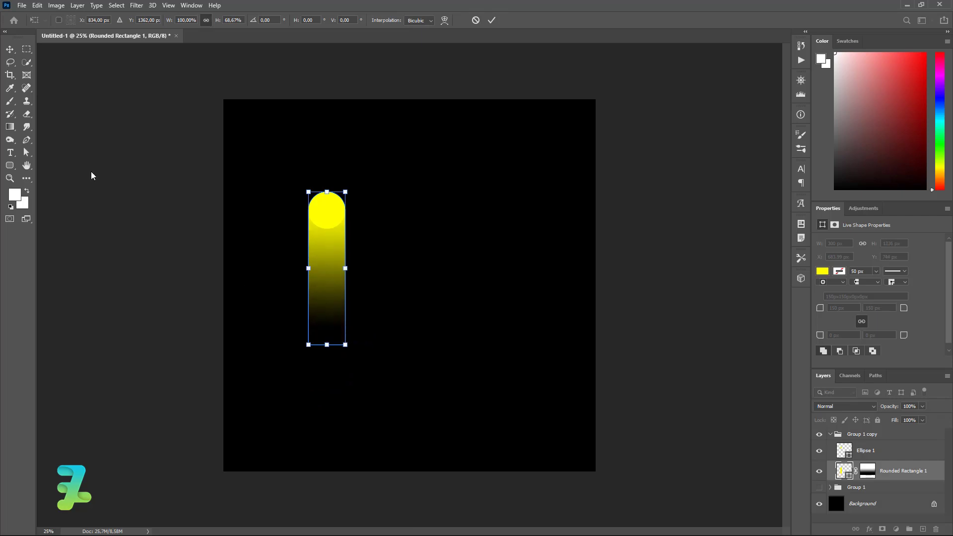
{"action": "left_click", "coordinate": [12, 49]}
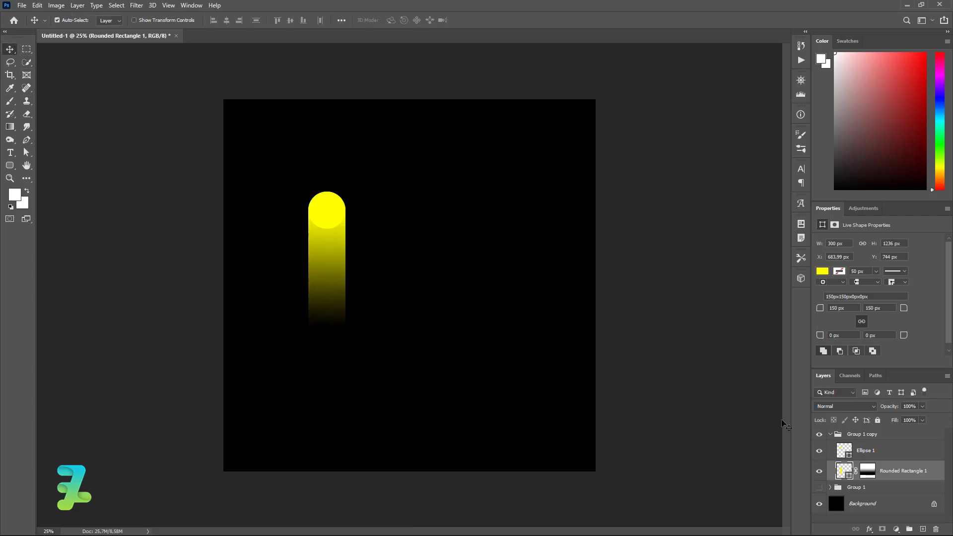
- Convert Group 1 copy into a smart object
{"action": "left_click", "coordinate": [829, 434]}
{"action": "right_click", "coordinate": [906, 435]}
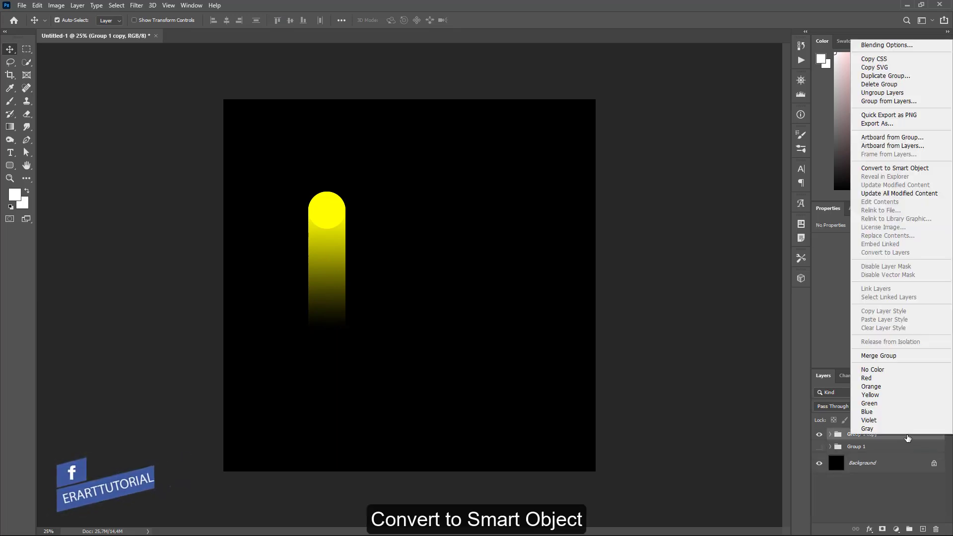
{"action": "left_click", "coordinate": [895, 169]}
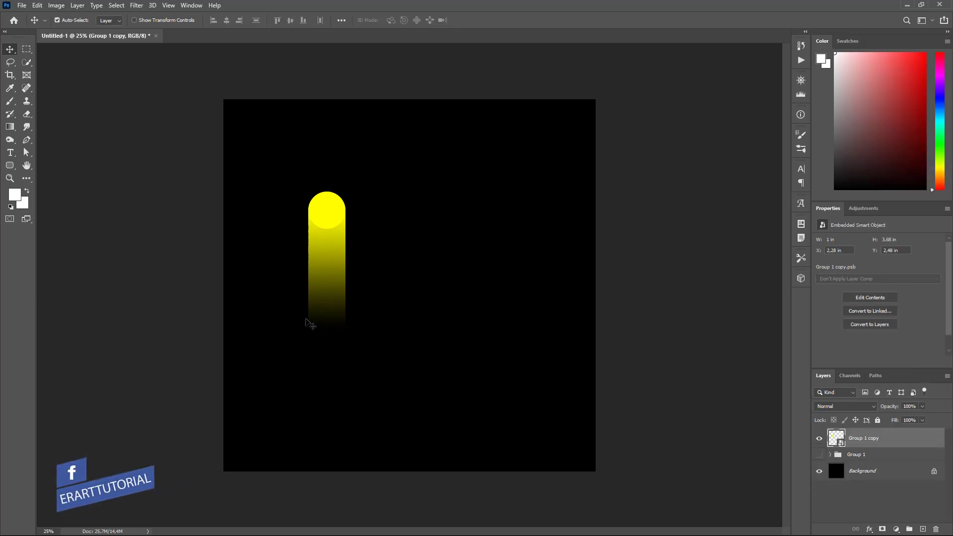
- Rotate the pill 45° and place it near the top-left
{"action": "left_click_drag", "start_coordinate": [324, 241], "coordinate": [305, 243]}
{"action": "key", "text": "ctrl+t"}
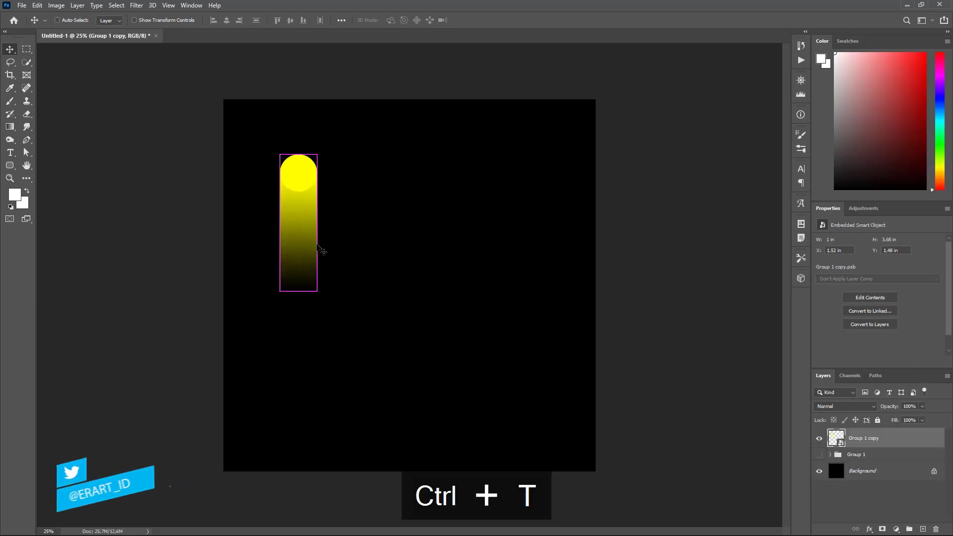
{"action": "mouse_move", "coordinate": [332, 153]}
{"action": "left_mouse_down"}
{"action": "mouse_move", "coordinate": [411, 183]}
{"action": "mouse_move", "coordinate": [415, 172]}
{"action": "left_mouse_up"}
{"action": "key", "text": "Return"}
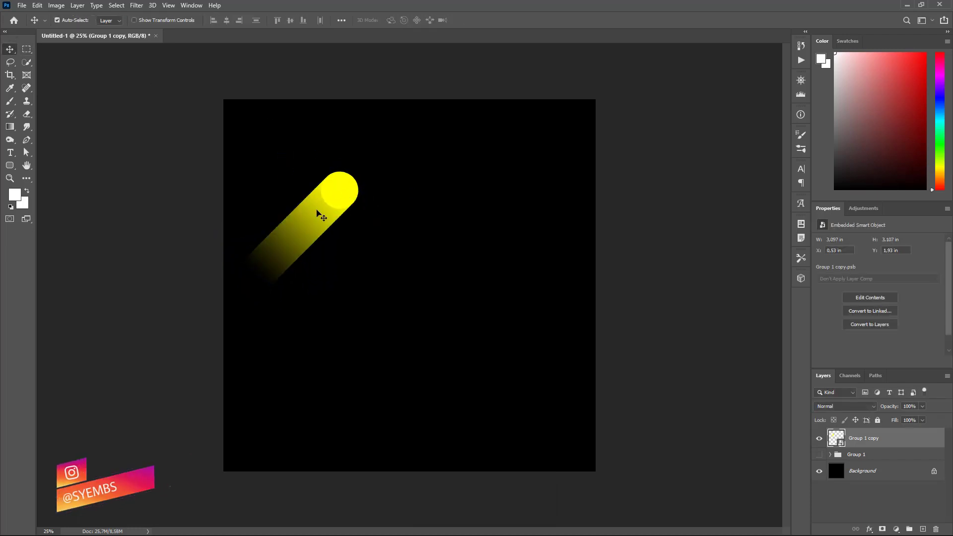
{"action": "left_click_drag", "start_coordinate": [319, 209], "coordinate": [316, 144]}
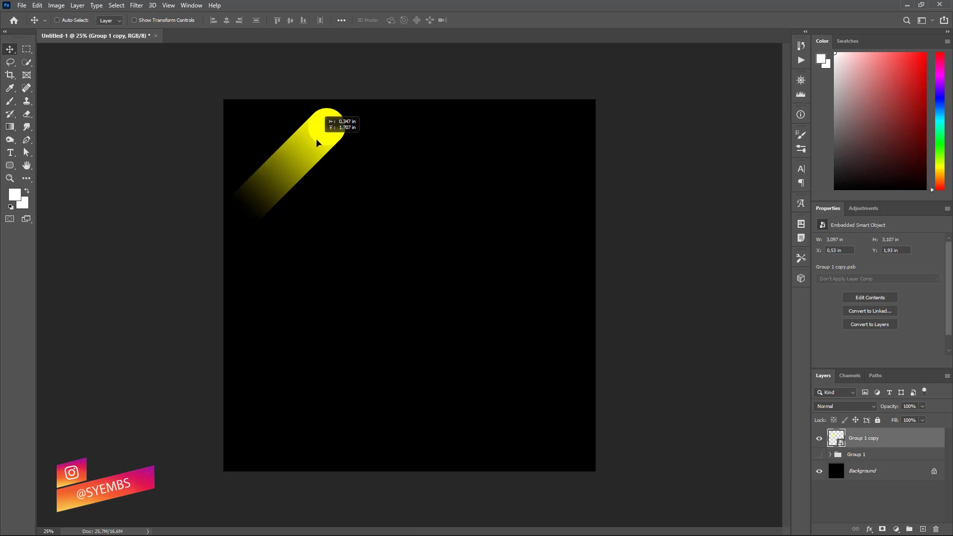
- Duplicate the pill, rotate the copy 180°, and move it to the bottom-right corner
{"action": "key", "text": "ctrl+j"}
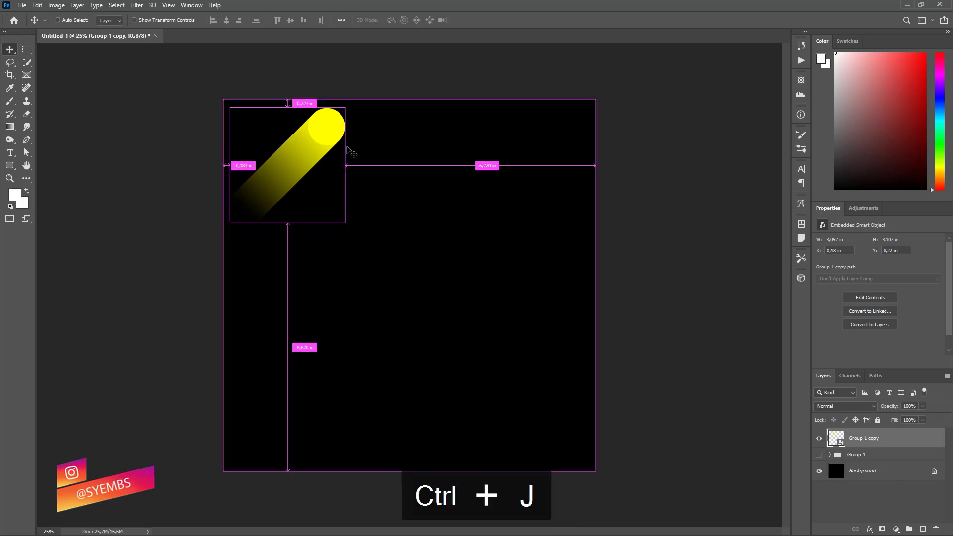
{"action": "left_click_drag", "start_coordinate": [327, 134], "coordinate": [465, 269]}
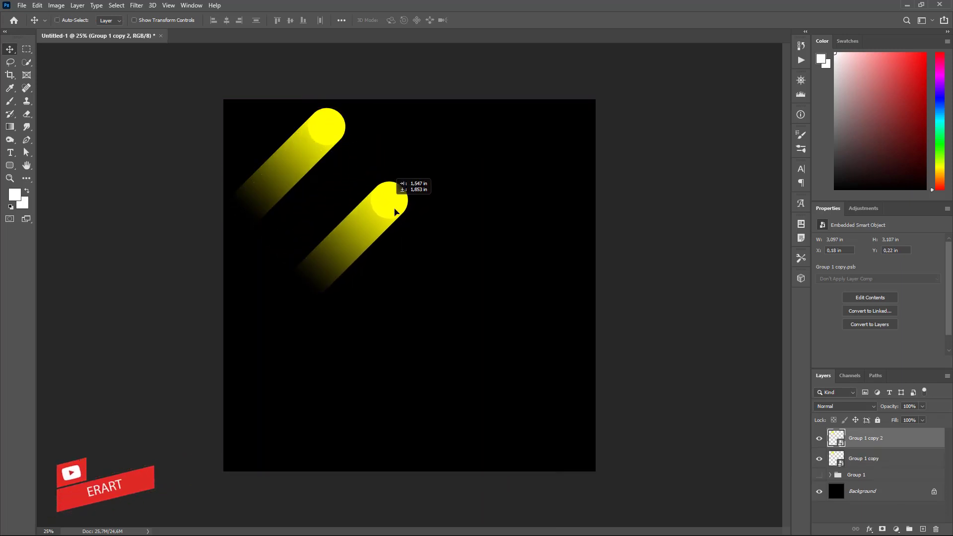
{"action": "left_click", "coordinate": [38, 6]}
{"action": "mouse_move", "coordinate": [52, 231]}
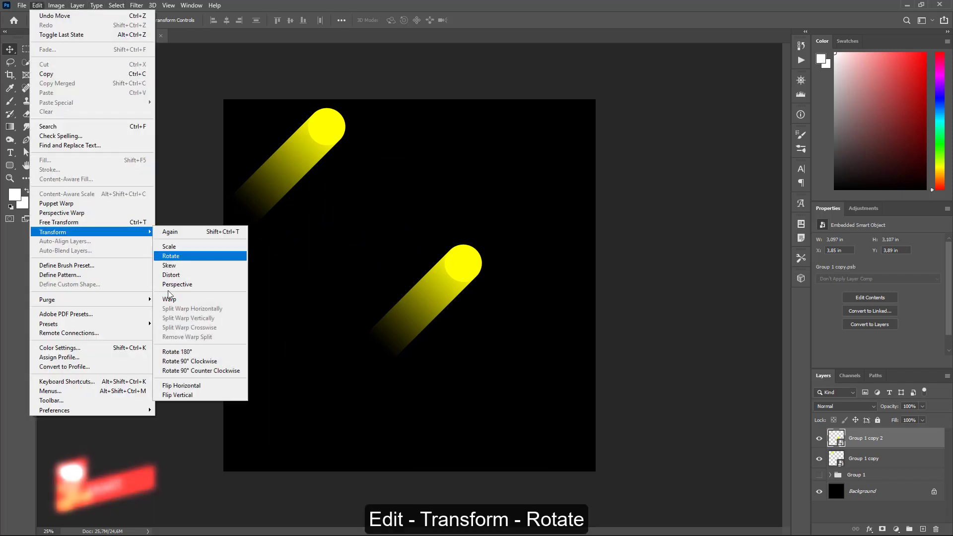
{"action": "left_click", "coordinate": [178, 257]}
{"action": "left_click_drag", "start_coordinate": [509, 319], "coordinate": [214, 275]}
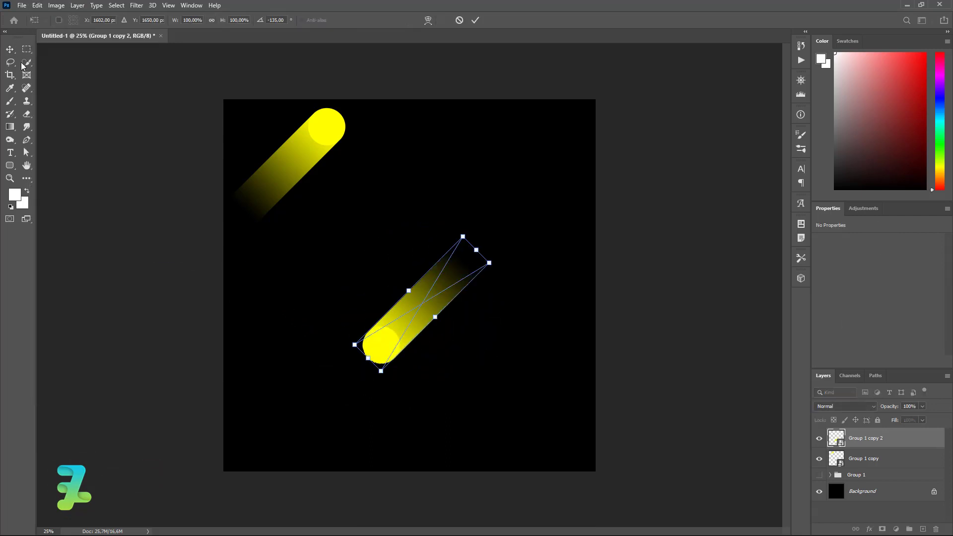
{"action": "key", "text": "Return"}
{"action": "left_click_drag", "start_coordinate": [413, 325], "coordinate": [516, 417]}
- Duplicate the top-left pill, rotate the copy 180°, and nudge it to overlap the original
{"action": "left_click", "coordinate": [333, 132]}
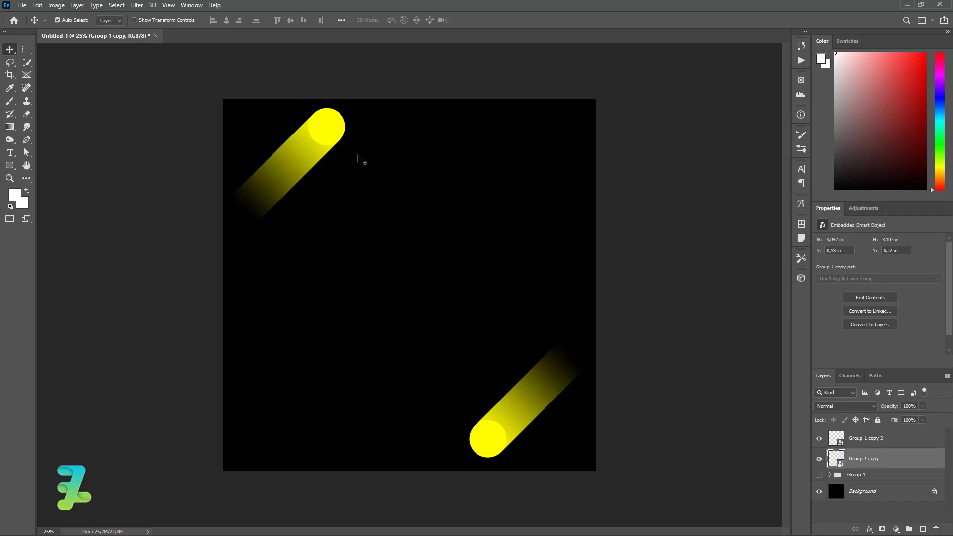
{"action": "key", "text": "ctrl+j"}
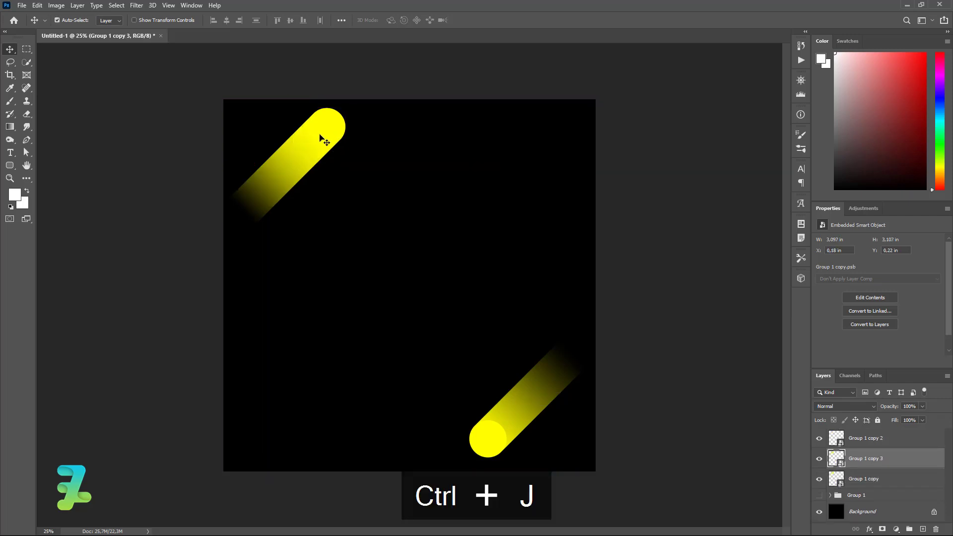
{"action": "mouse_move", "coordinate": [323, 138]}
{"action": "left_mouse_down"}
{"action": "mouse_move", "coordinate": [383, 145]}
{"action": "mouse_move", "coordinate": [383, 181]}
{"action": "left_mouse_up"}
{"action": "key", "text": "ctrl+t"}
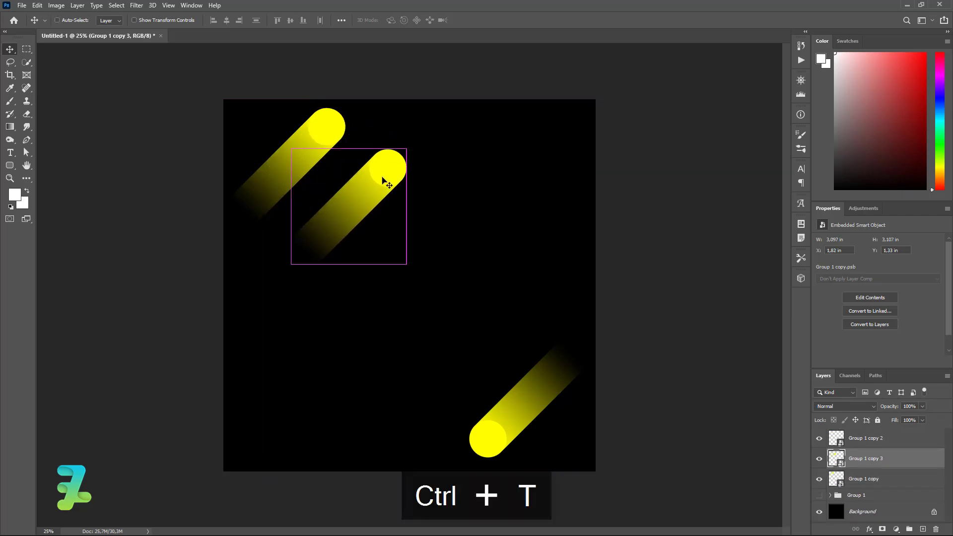
{"action": "mouse_move", "coordinate": [416, 144]}
{"action": "left_mouse_down"}
{"action": "mouse_move", "coordinate": [342, 300]}
{"action": "mouse_move", "coordinate": [233, 238]}
{"action": "left_mouse_up"}
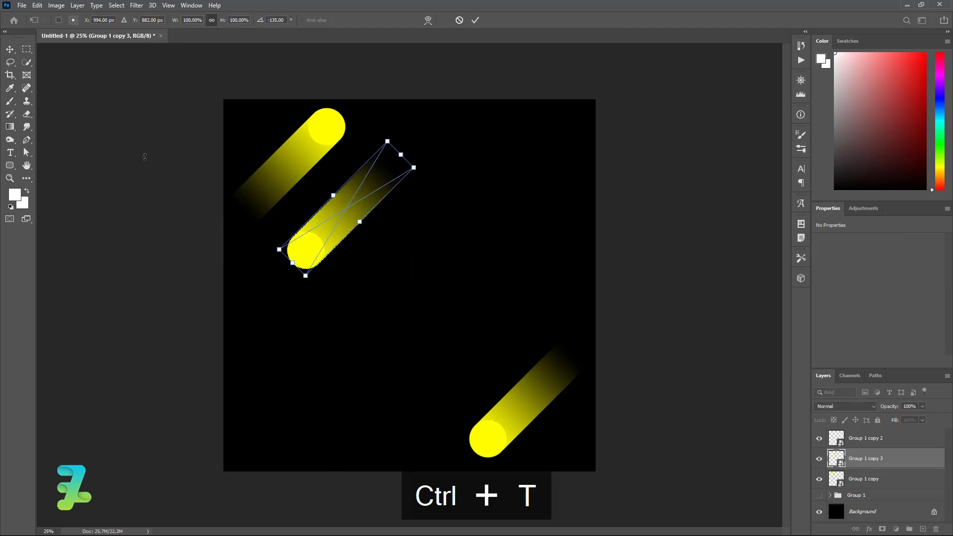
{"action": "left_click", "coordinate": [10, 50]}
{"action": "left_click_drag", "start_coordinate": [310, 249], "coordinate": [258, 247]}
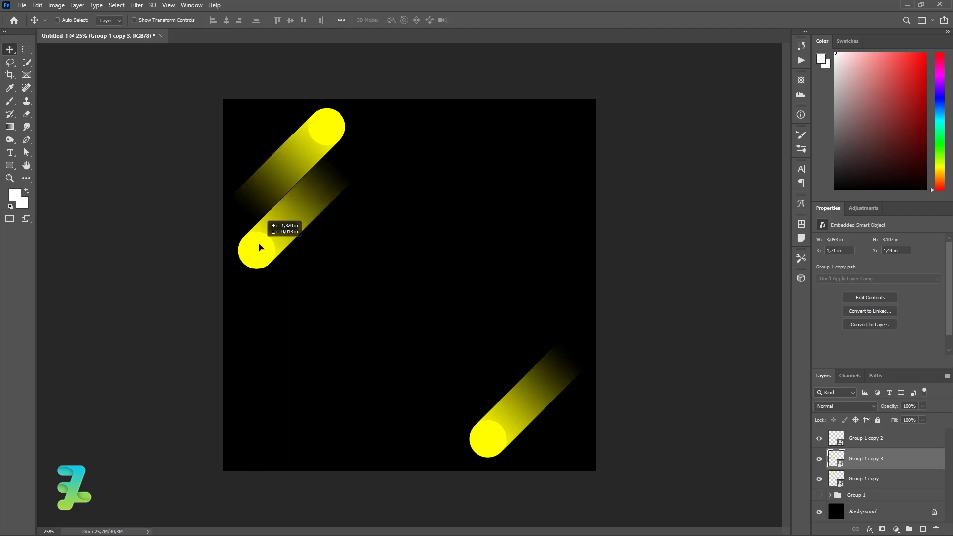
{"action": "mouse_move", "coordinate": [257, 246]}
{"action": "left_mouse_down"}
{"action": "mouse_move", "coordinate": [254, 255]}
{"action": "mouse_move", "coordinate": [281, 226]}
{"action": "left_mouse_up"}
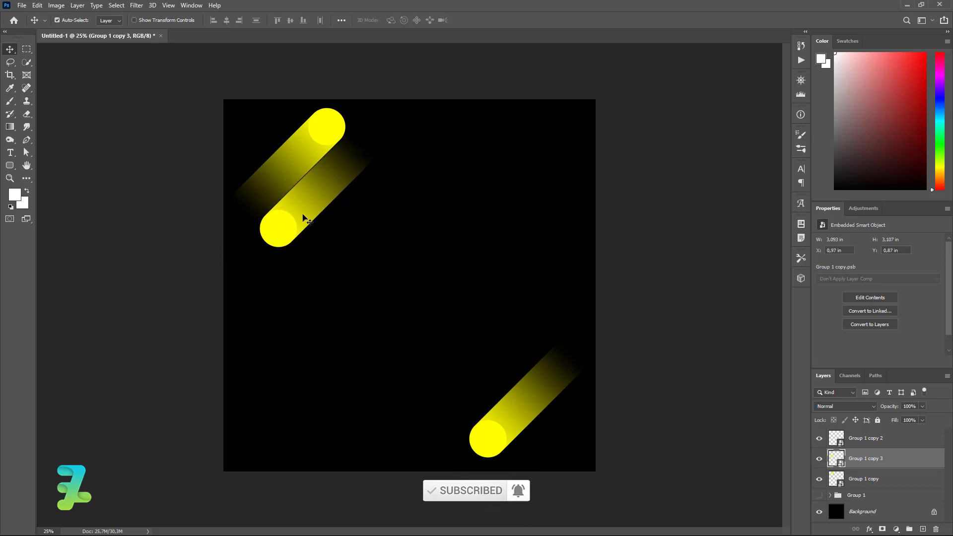
{"action": "key", "text": "Up"}
{"action": "key", "text": "Up"}
{"action": "key", "text": "Right"}
{"action": "key", "text": "Right"}
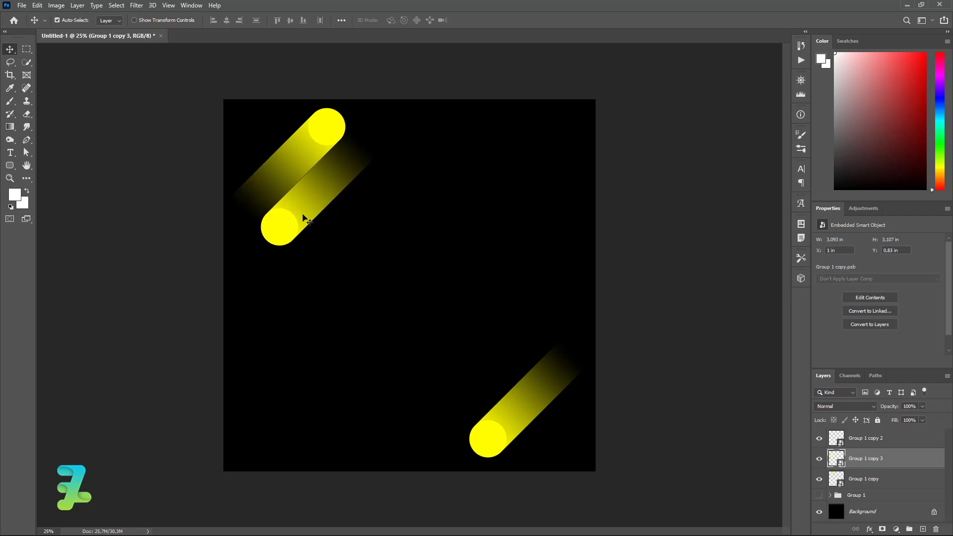
- Duplicate the reversed pill and rotate the copy back onto the diagonal
{"action": "key", "text": "ctrl+j"}
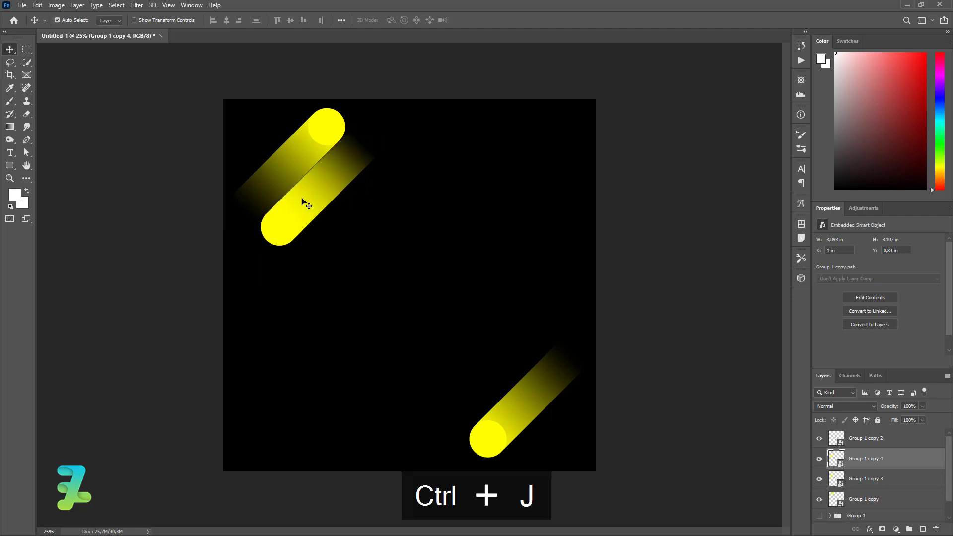
{"action": "left_click_drag", "start_coordinate": [304, 202], "coordinate": [318, 268]}
{"action": "key", "text": "ctrl+t"}
{"action": "mouse_move", "coordinate": [370, 315]}
{"action": "left_mouse_down"}
{"action": "mouse_move", "coordinate": [357, 113]}
{"action": "mouse_move", "coordinate": [266, 126]}
{"action": "left_mouse_up"}
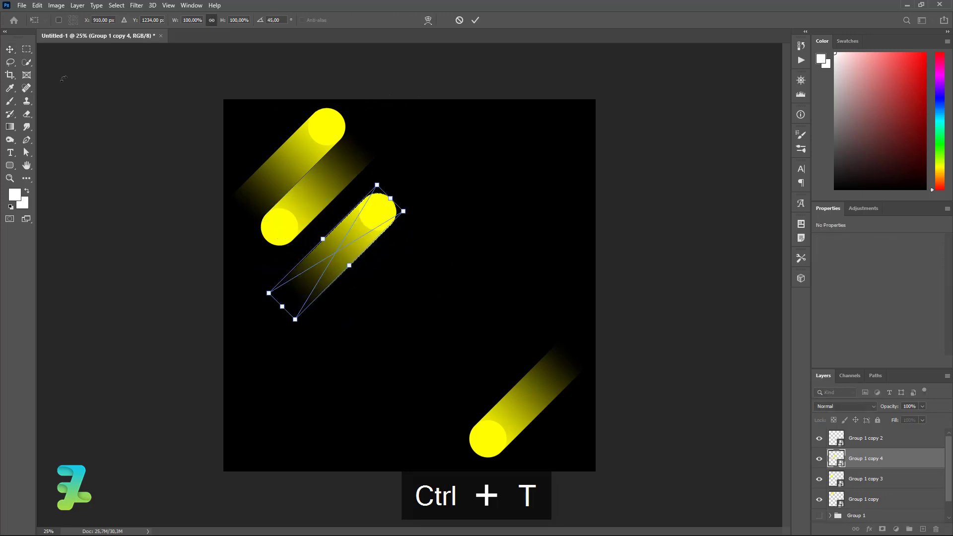
{"action": "key", "text": "Return"}
- Position the new pill, Group 1 copy 4, against the top edge of the canvas
{"action": "left_click_drag", "start_coordinate": [380, 215], "coordinate": [416, 151]}
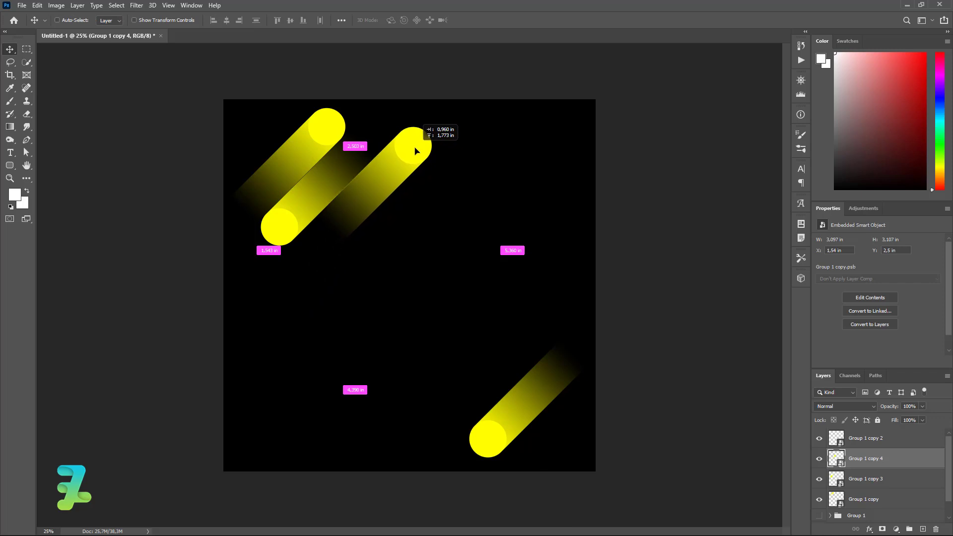
{"action": "key", "text": "Left"}
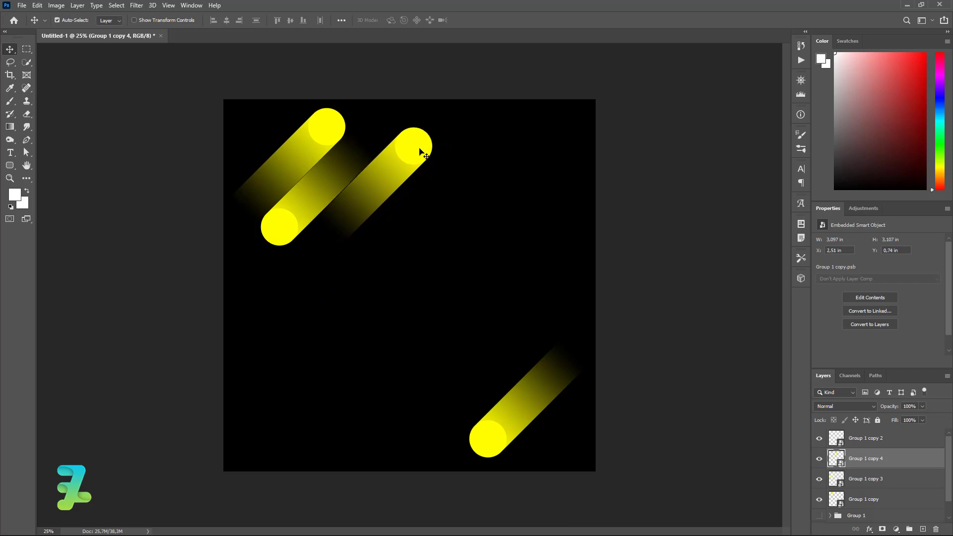
{"action": "key", "text": "Right"}
{"action": "key", "text": "Right"}
{"action": "key", "text": "Right"}
{"action": "key", "text": "Up"}
{"action": "key", "text": "Up"}
{"action": "key", "text": "Up"}
{"action": "left_click_drag", "start_coordinate": [427, 154], "coordinate": [439, 135]}
{"action": "key", "text": "Up"}
{"action": "key", "text": "Right"}
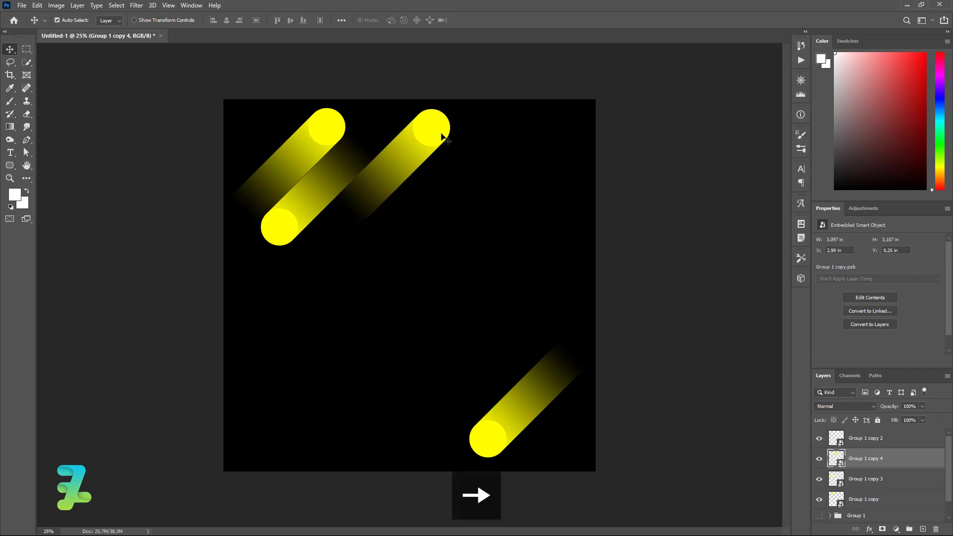
{"action": "key", "text": "Right"}
{"action": "key", "text": "ctrl"}
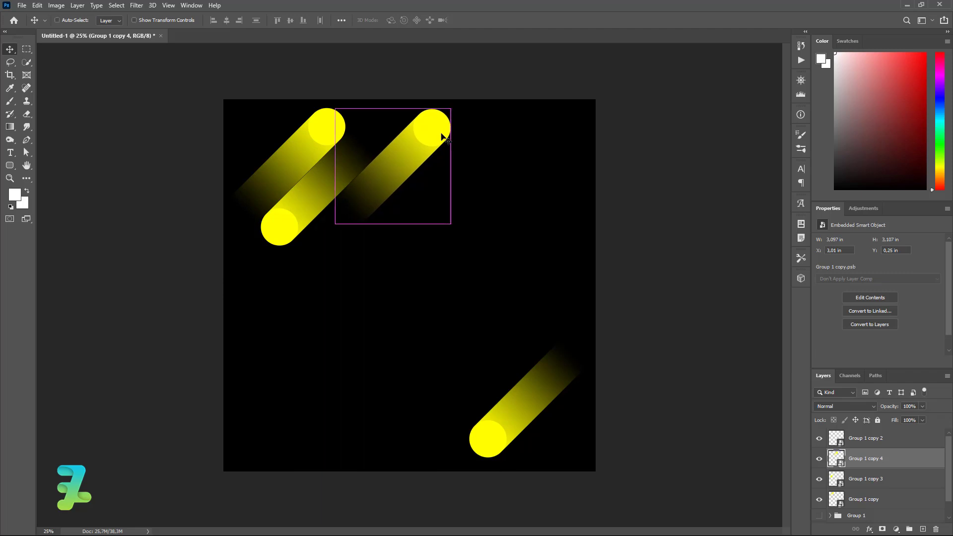
{"action": "key", "text": "Down"}
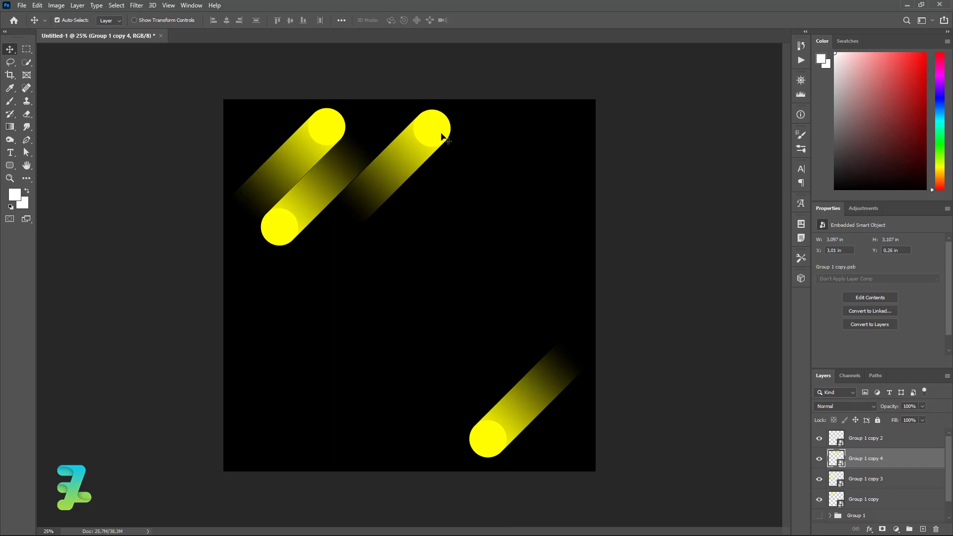
{"action": "key", "text": "Up"}
- Duplicate the top pill and move the copy down-left between the upper pills
{"action": "key", "text": "ctrl+j"}
{"action": "left_click_drag", "start_coordinate": [432, 136], "coordinate": [354, 216]}
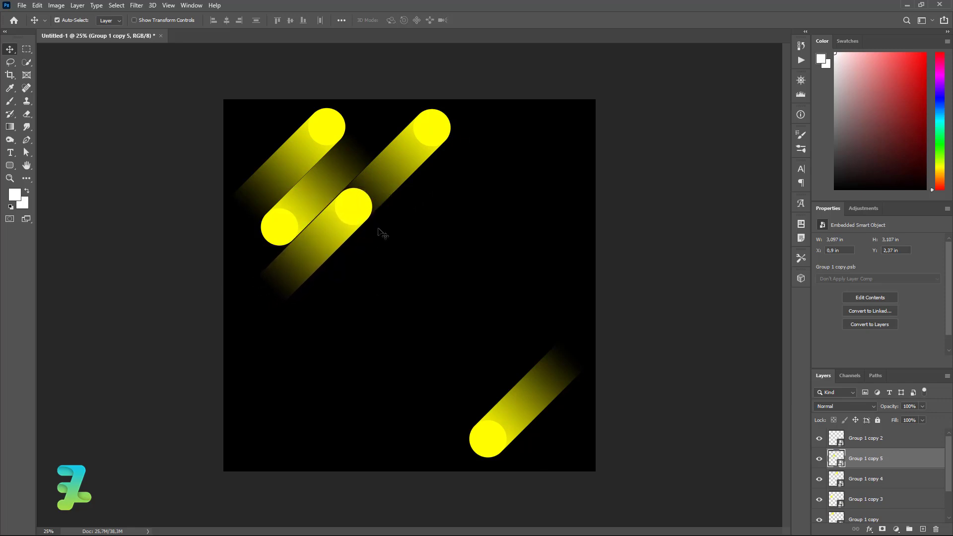
{"action": "key", "text": "Left"}
- Duplicate the bottom-right pill, rotate the copy 180°, and set it beside the original
{"action": "left_click", "coordinate": [520, 404]}
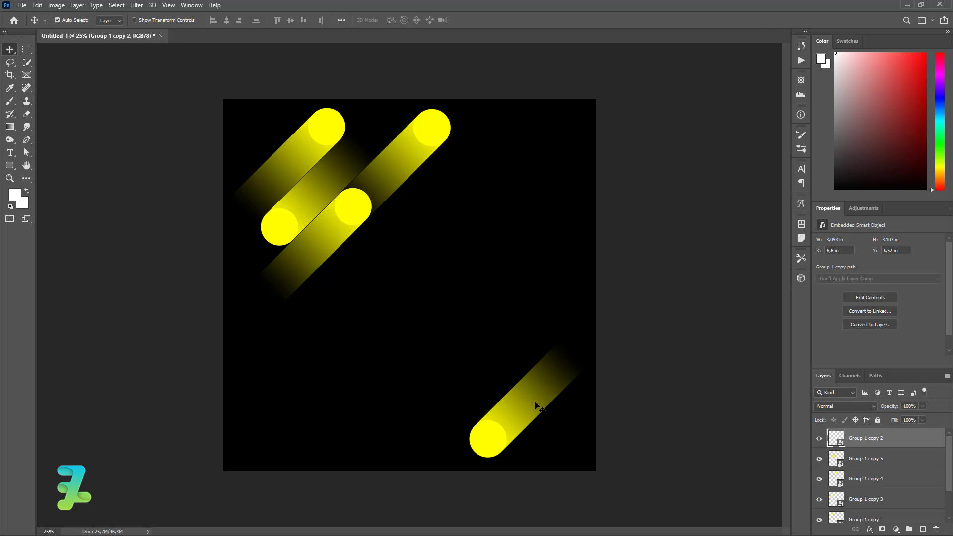
{"action": "key", "text": "ctrl+j"}
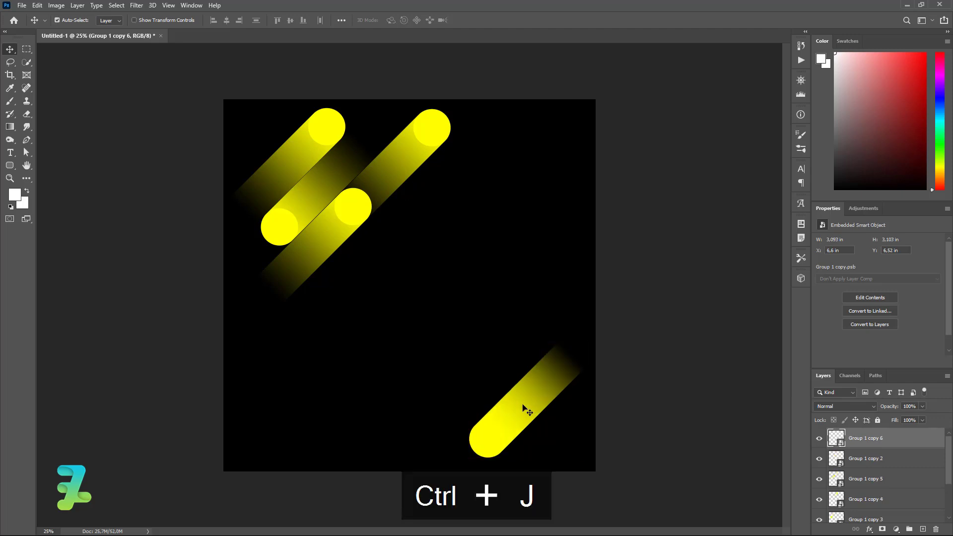
{"action": "left_click_drag", "start_coordinate": [522, 404], "coordinate": [488, 371]}
{"action": "key", "text": "ctrl+t"}
{"action": "mouse_move", "coordinate": [558, 430]}
{"action": "left_mouse_down"}
{"action": "mouse_move", "coordinate": [478, 231]}
{"action": "mouse_move", "coordinate": [351, 251]}
{"action": "left_mouse_up"}
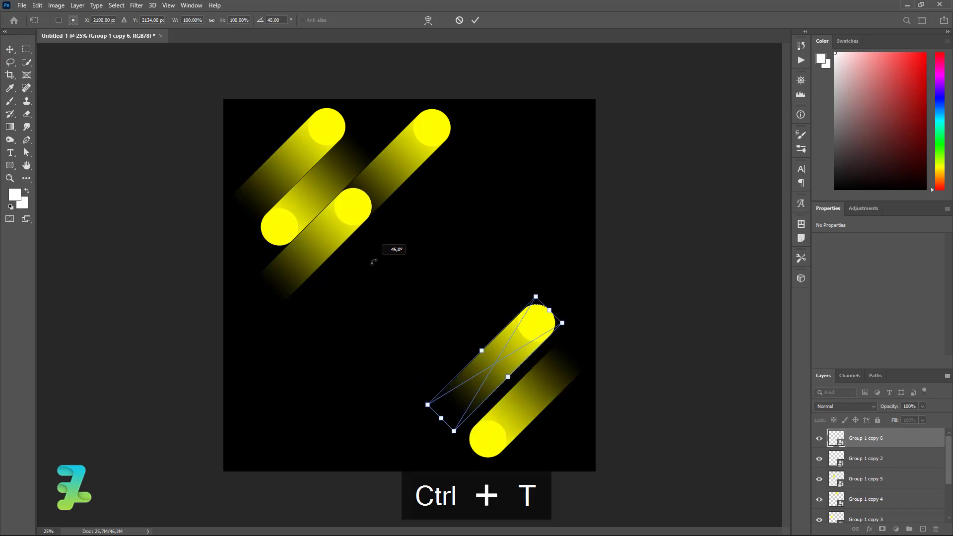
{"action": "left_click", "coordinate": [9, 49]}
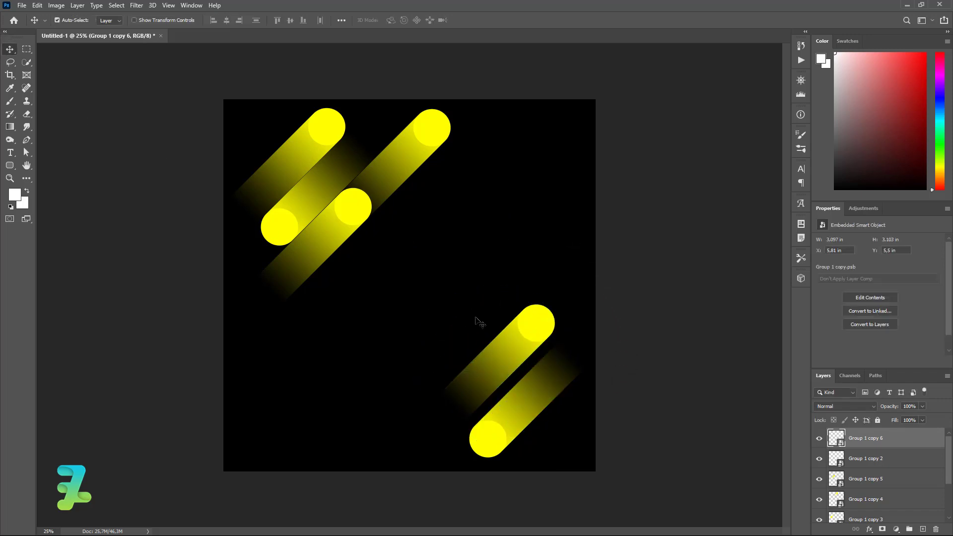
{"action": "left_click_drag", "start_coordinate": [531, 334], "coordinate": [545, 338]}
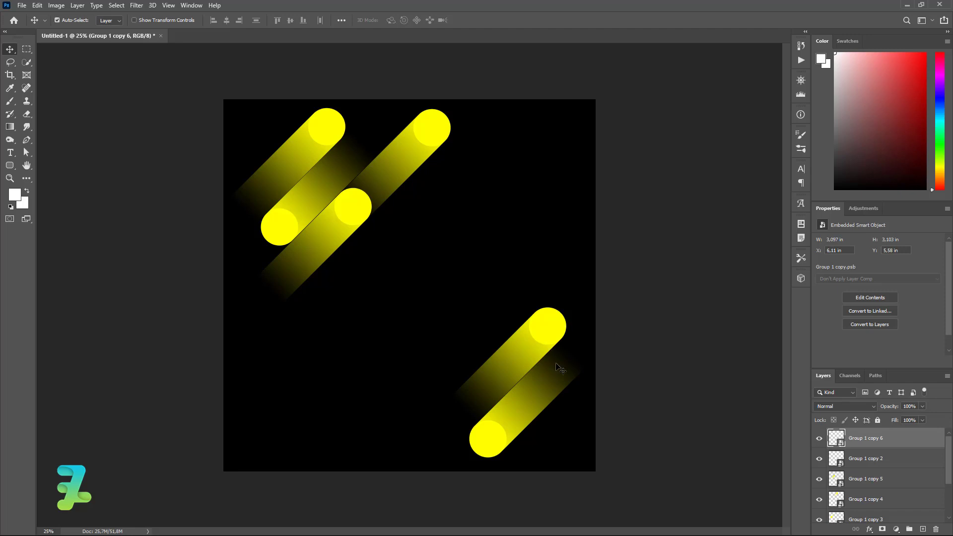
{"action": "key", "text": "Up"}
{"action": "key", "text": "Up"}
{"action": "key", "text": "Up"}
- Duplicate the Group 1 copy 5 and copy 4 pill pair and move it toward the lower right
{"action": "scroll", "coordinate": [823, 436], "scroll_direction": "down", "scroll_amount": 2}
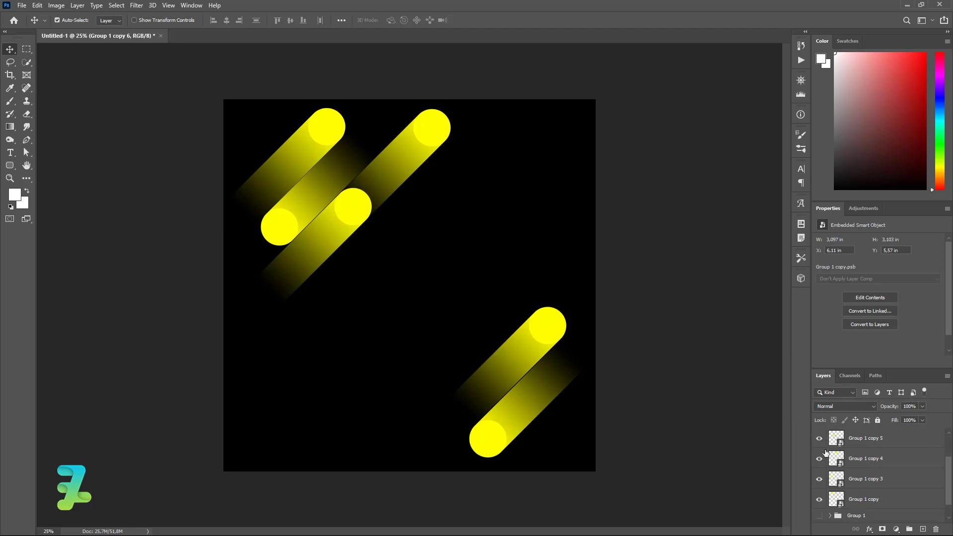
{"action": "left_click", "coordinate": [818, 459]}
{"action": "left_click", "coordinate": [818, 439]}
{"action": "left_click", "coordinate": [837, 440], "text": "shift"}
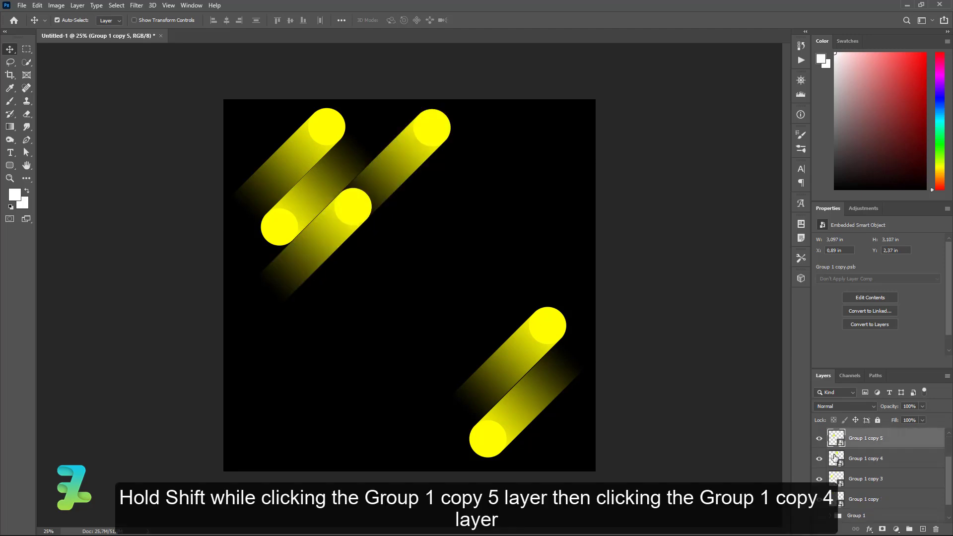
{"action": "left_click", "coordinate": [836, 458], "text": "shift"}
{"action": "key", "text": "ctrl+j"}
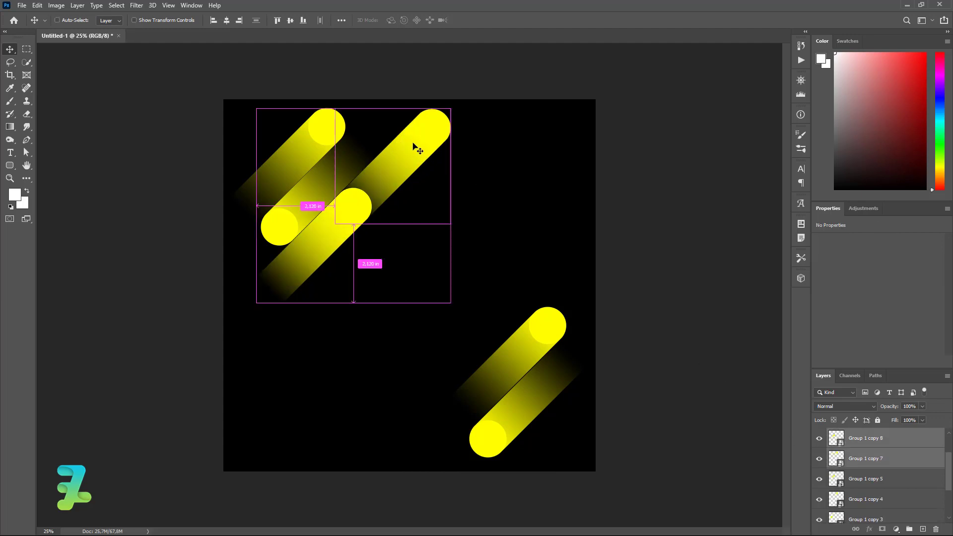
{"action": "left_click_drag", "start_coordinate": [414, 145], "coordinate": [521, 289]}
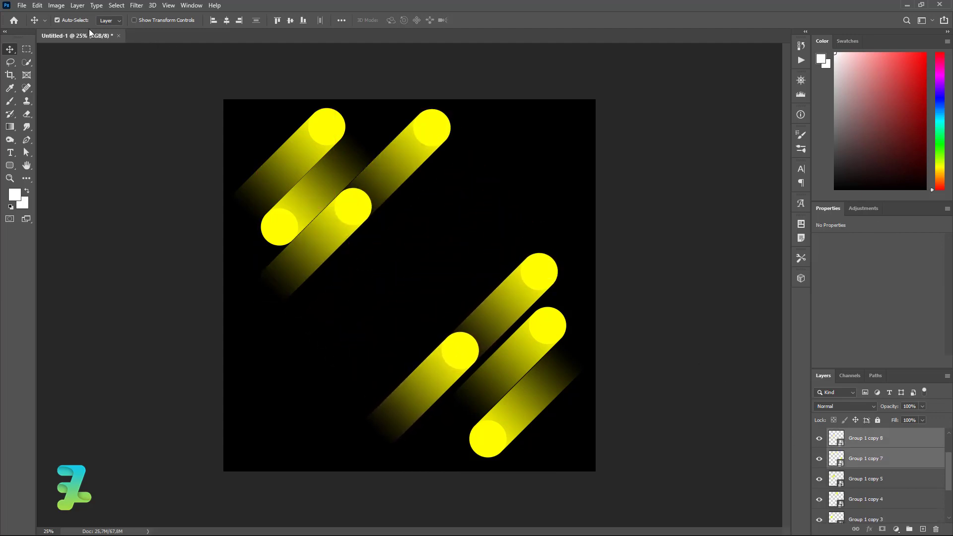
- Rotate the duplicated pair 180° and settle it beside the lower-right pills
{"action": "left_click", "coordinate": [38, 6]}
{"action": "mouse_move", "coordinate": [52, 232]}
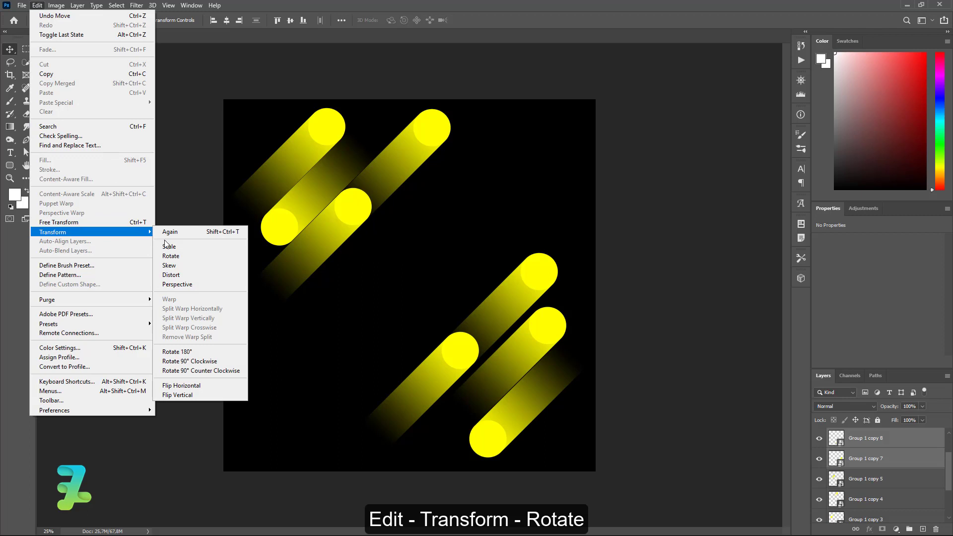
{"action": "left_click", "coordinate": [170, 256]}
{"action": "mouse_move", "coordinate": [585, 253]}
{"action": "left_mouse_down"}
{"action": "mouse_move", "coordinate": [279, 360]}
{"action": "mouse_move", "coordinate": [344, 392]}
{"action": "left_mouse_up"}
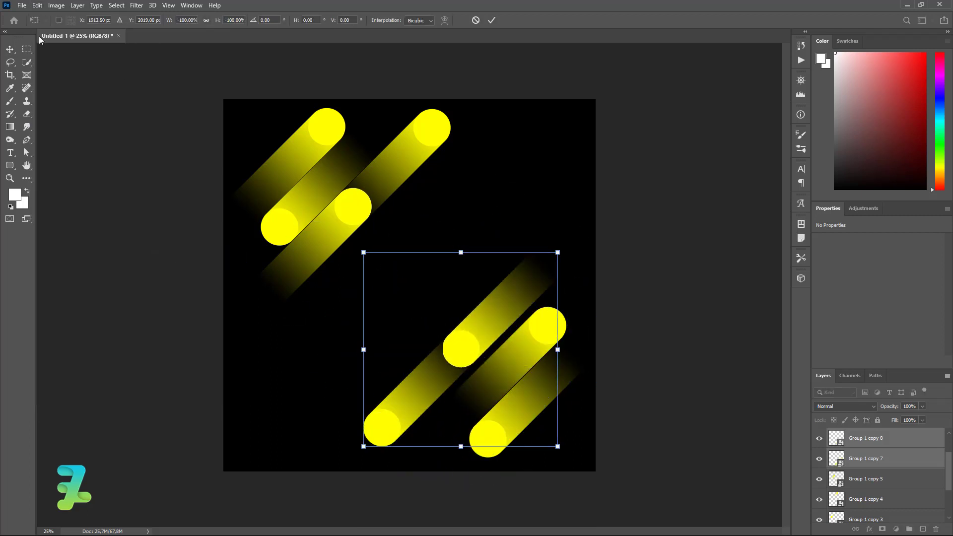
{"action": "left_click", "coordinate": [10, 49]}
{"action": "mouse_move", "coordinate": [466, 347]}
{"action": "left_mouse_down"}
{"action": "mouse_move", "coordinate": [483, 338]}
{"action": "mouse_move", "coordinate": [466, 357]}
{"action": "left_mouse_up"}
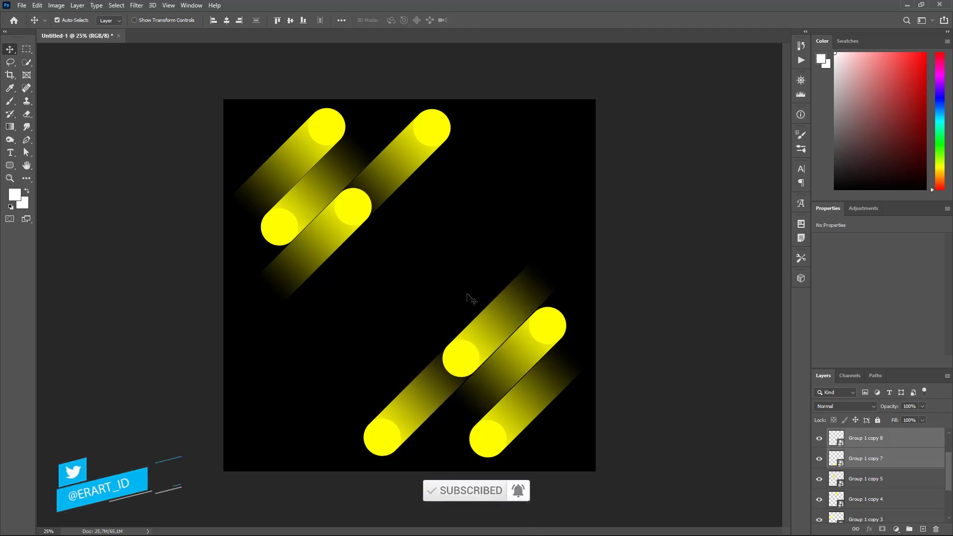
- Toggle pill layer visibility to identify which layer is which
{"action": "left_click", "coordinate": [433, 130]}
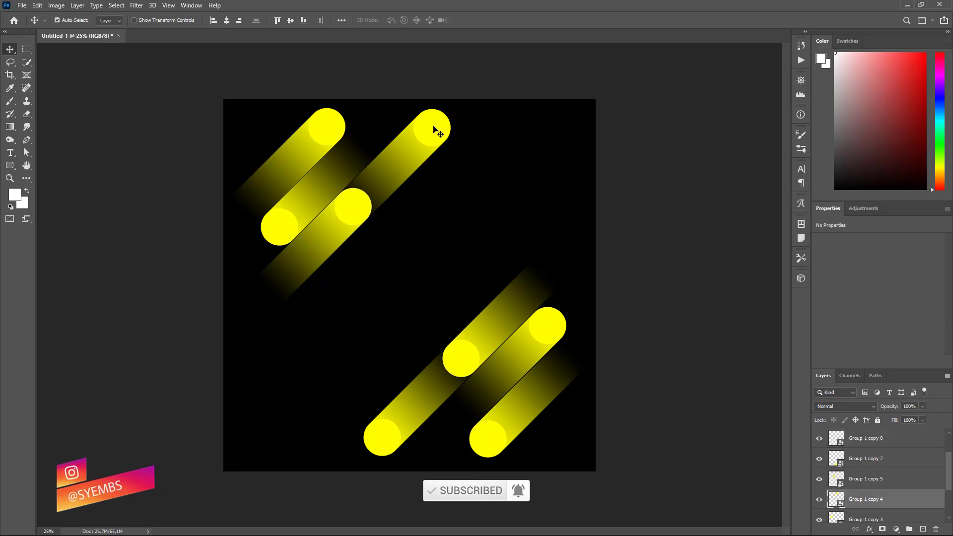
{"action": "left_click", "coordinate": [820, 503]}
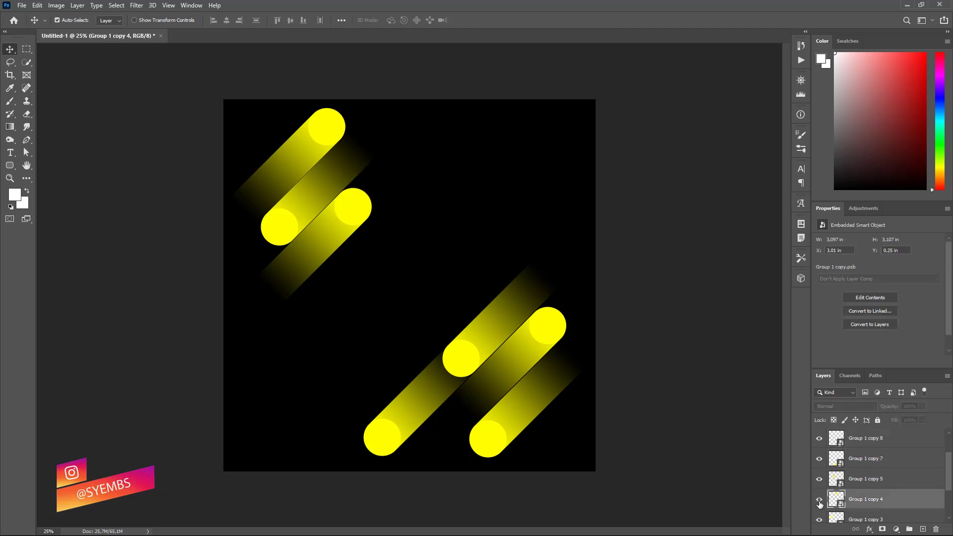
{"action": "left_click", "coordinate": [819, 519]}
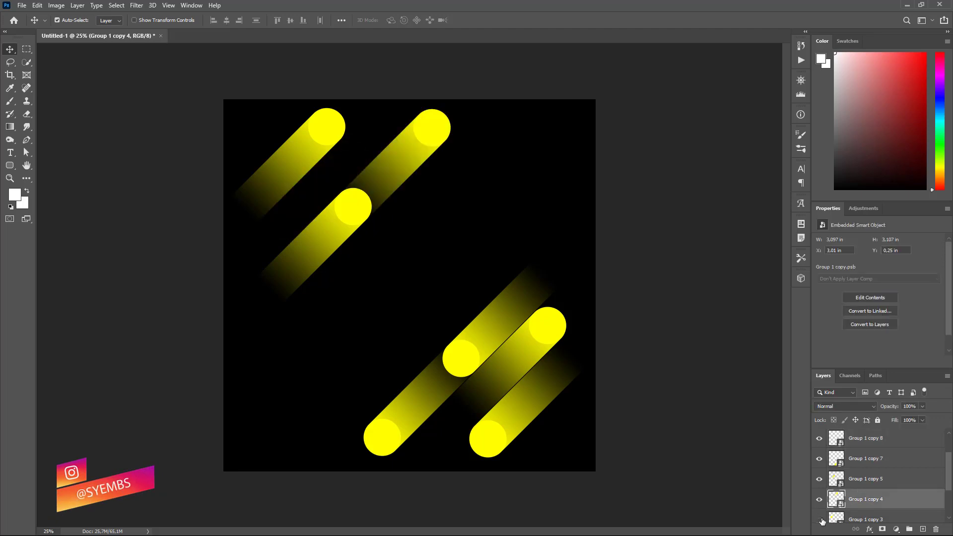
{"action": "left_click", "coordinate": [819, 480]}
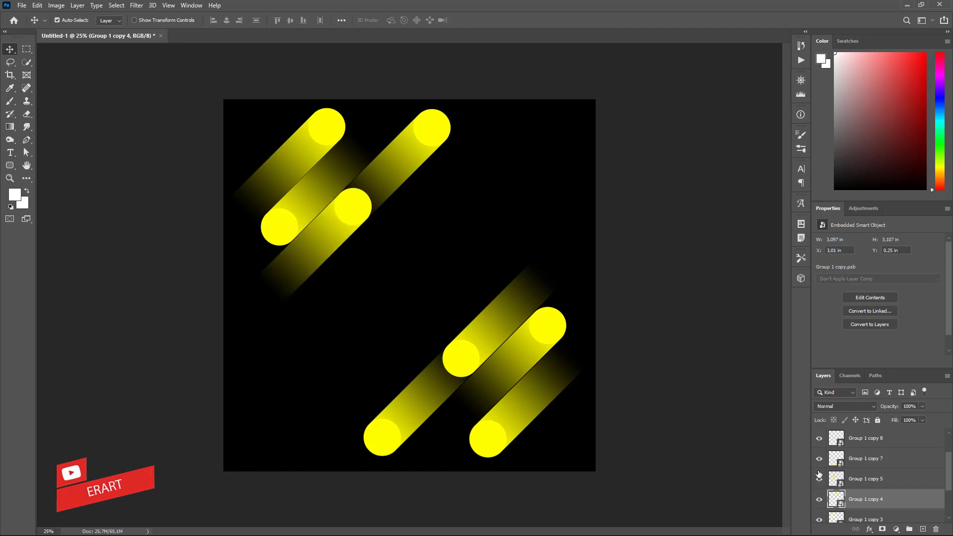
{"action": "left_click", "coordinate": [819, 478]}
{"action": "left_click", "coordinate": [820, 460]}
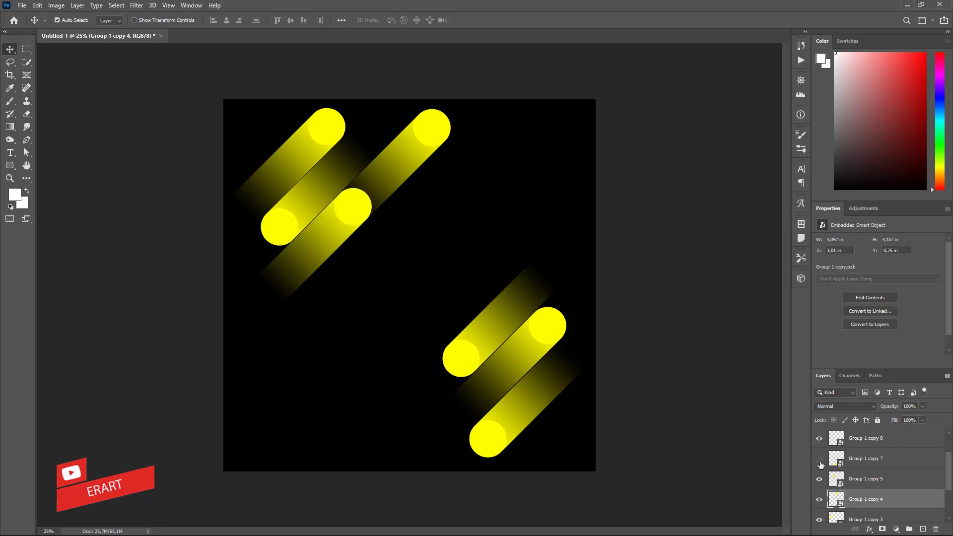
{"action": "left_click", "coordinate": [819, 458]}
{"action": "left_click", "coordinate": [819, 479]}
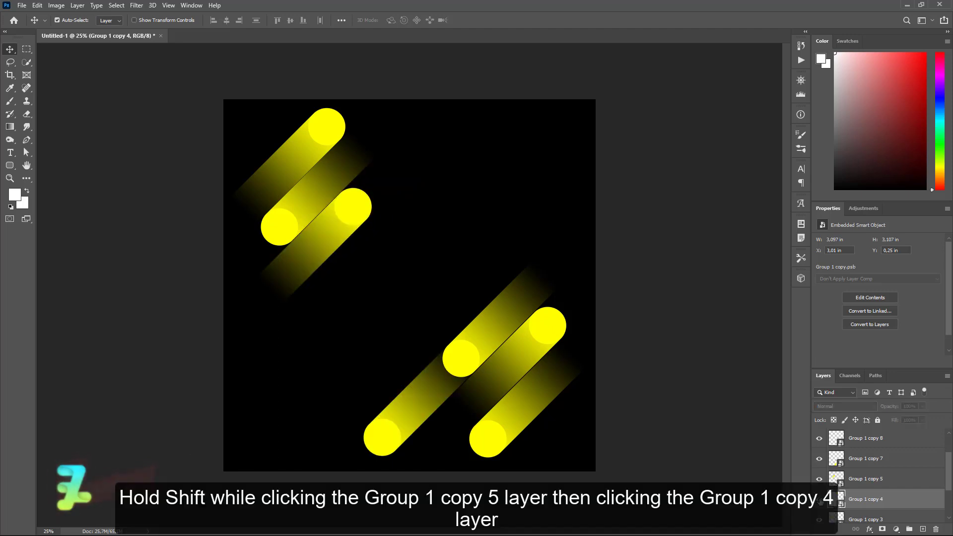
- Duplicate copy 5 and copy 4 again and place the pair right of the upper-left pills
{"action": "left_click", "coordinate": [832, 478]}
{"action": "left_click", "coordinate": [864, 499], "text": "shift"}
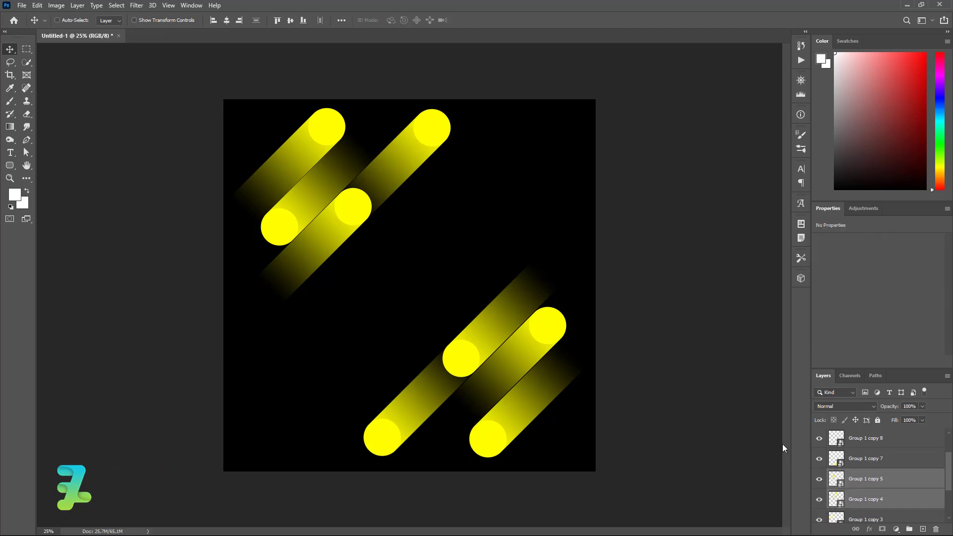
{"action": "key", "text": "ctrl+j"}
{"action": "mouse_move", "coordinate": [526, 347]}
{"action": "left_mouse_down"}
{"action": "mouse_move", "coordinate": [411, 149]}
{"action": "mouse_move", "coordinate": [445, 201]}
{"action": "left_mouse_up"}
- Rotate the new pill pair 180° and tuck it just below the upper-left pills
{"action": "left_click", "coordinate": [38, 5]}
{"action": "mouse_move", "coordinate": [52, 232]}
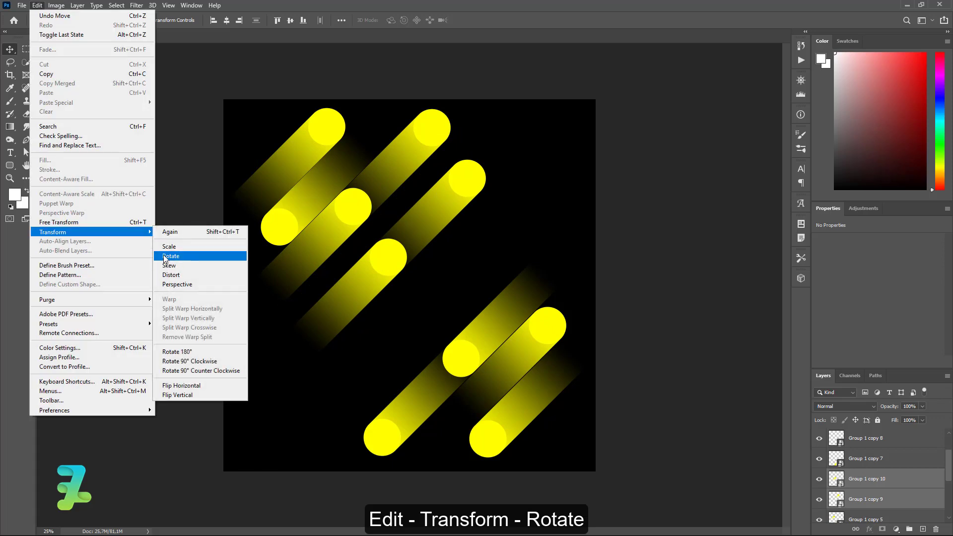
{"action": "left_click", "coordinate": [165, 256]}
{"action": "left_click_drag", "start_coordinate": [468, 164], "coordinate": [287, 326]}
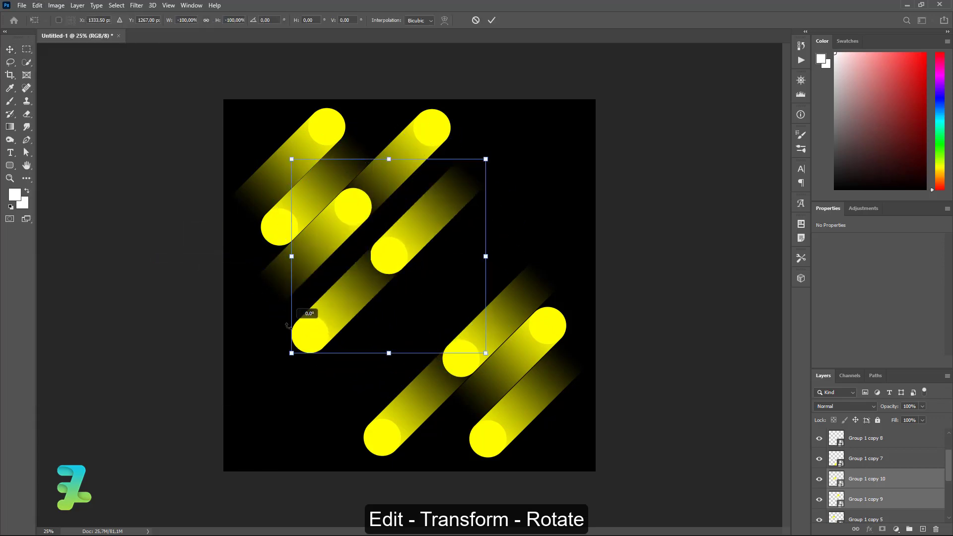
{"action": "key", "text": "Return"}
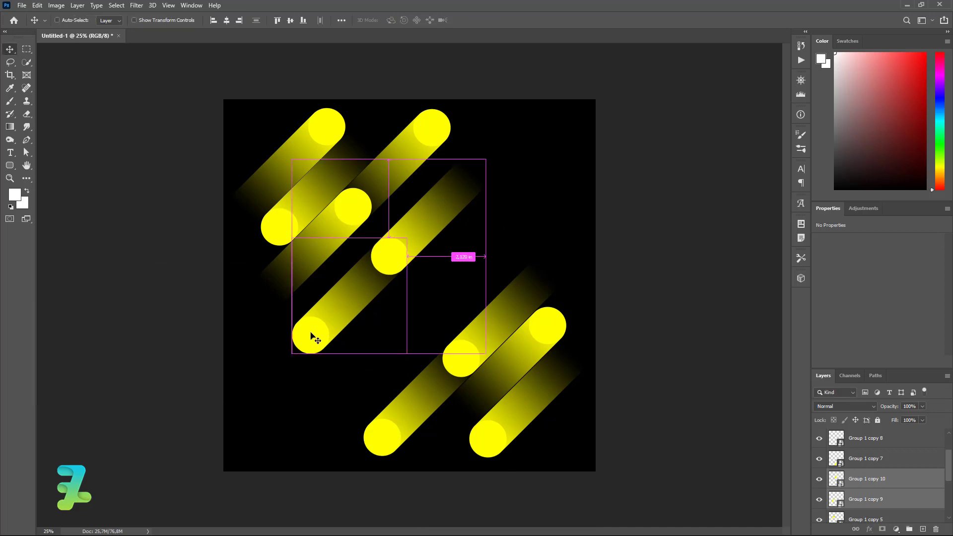
{"action": "mouse_move", "coordinate": [315, 339]}
{"action": "left_mouse_down"}
{"action": "mouse_move", "coordinate": [296, 319]}
{"action": "mouse_move", "coordinate": [283, 331]}
{"action": "left_mouse_up"}
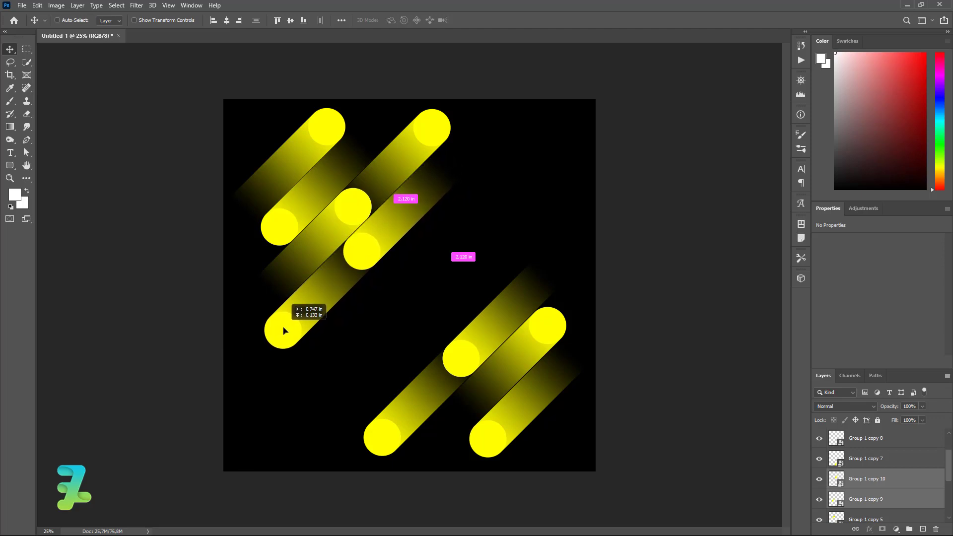
{"action": "left_click_drag", "start_coordinate": [283, 331], "coordinate": [281, 333]}
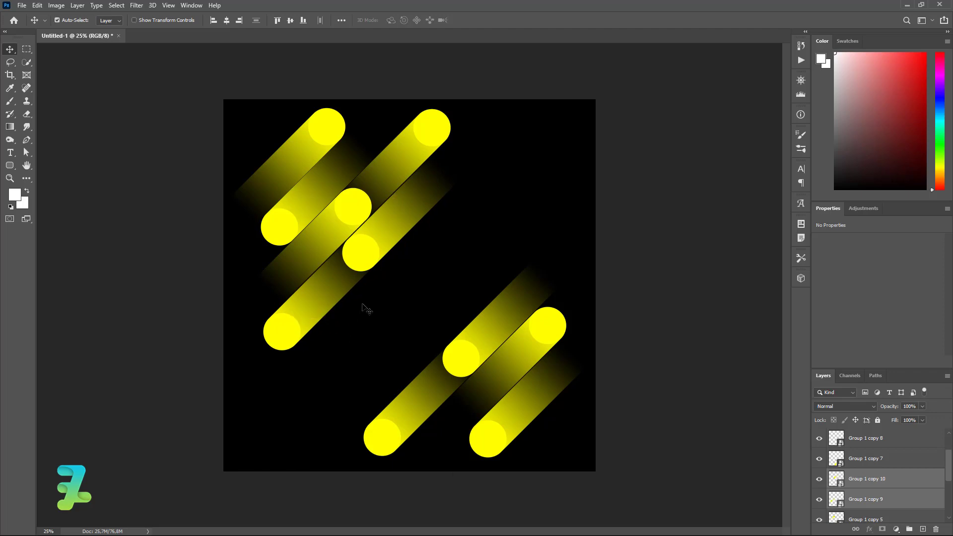
{"action": "key", "text": "Left"}
{"action": "key", "text": "Up"}
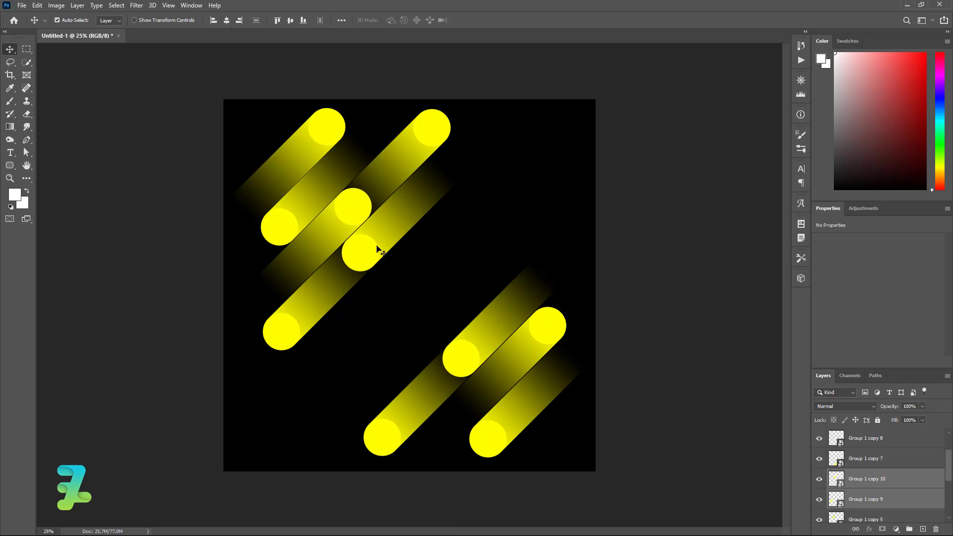
- Duplicate the rotated pill pair and move the copy down-right to the canvas centre
{"action": "key", "text": "ctrl+j"}
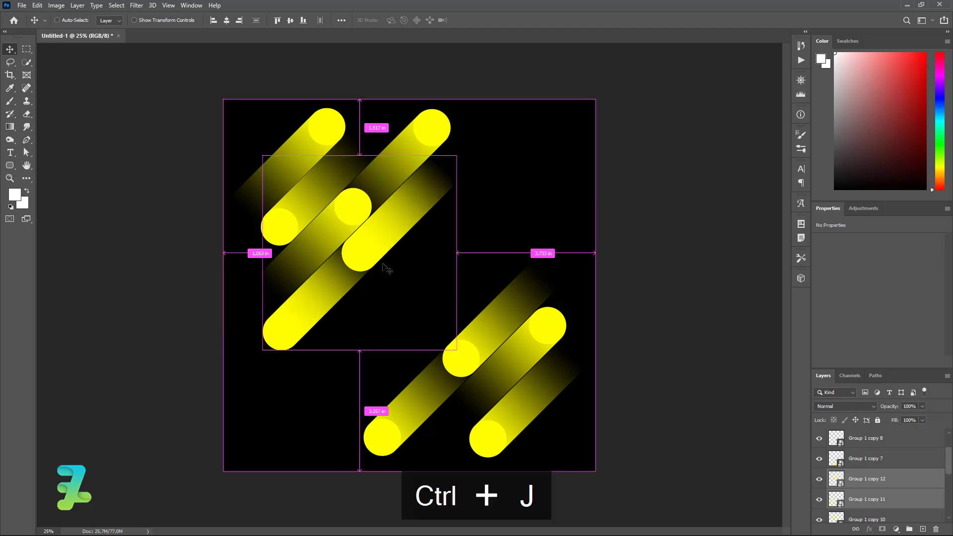
{"action": "left_click_drag", "start_coordinate": [371, 262], "coordinate": [423, 329]}
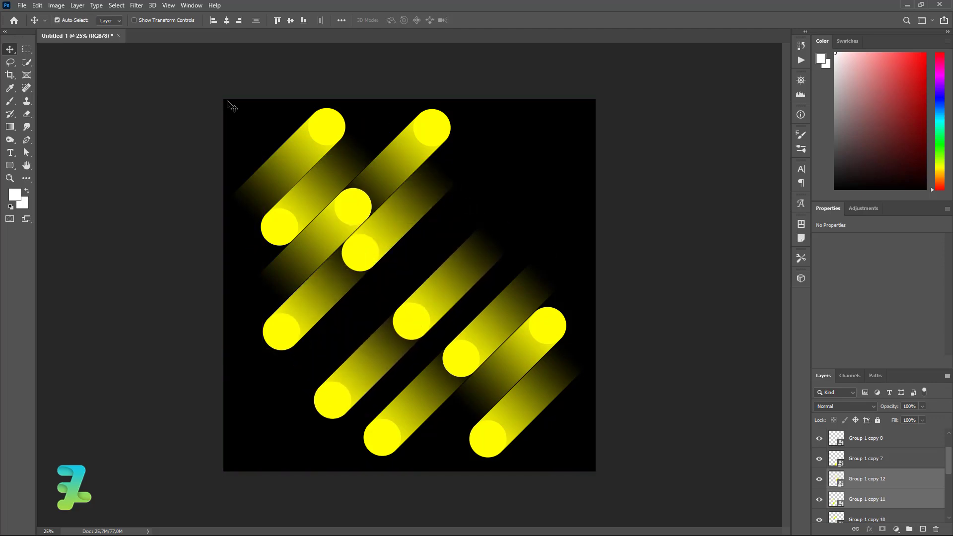
{"action": "left_click", "coordinate": [37, 5]}
{"action": "mouse_move", "coordinate": [89, 231]}
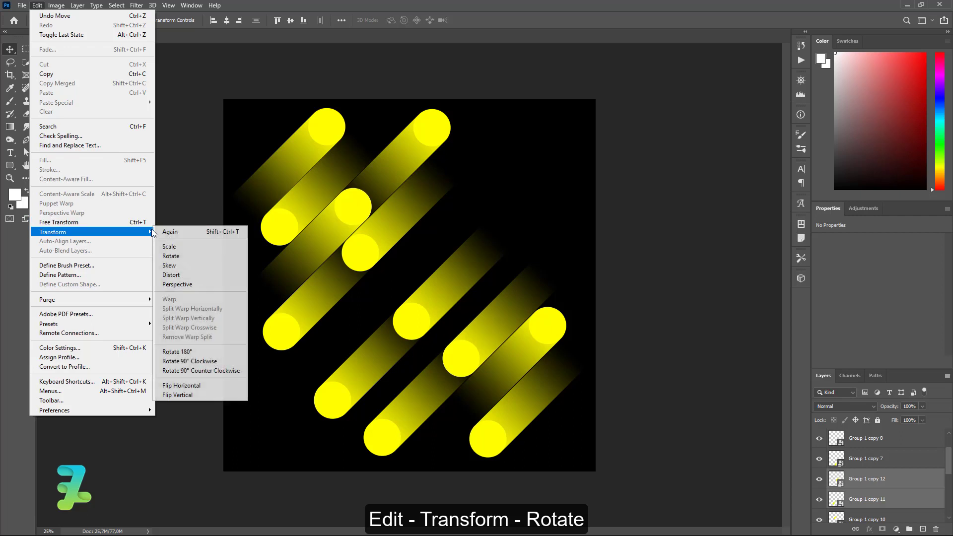
- Rotate the centre pill pair (copies 11 and 12) 180° and set it beside the lower-right pills
{"action": "left_click", "coordinate": [184, 262]}
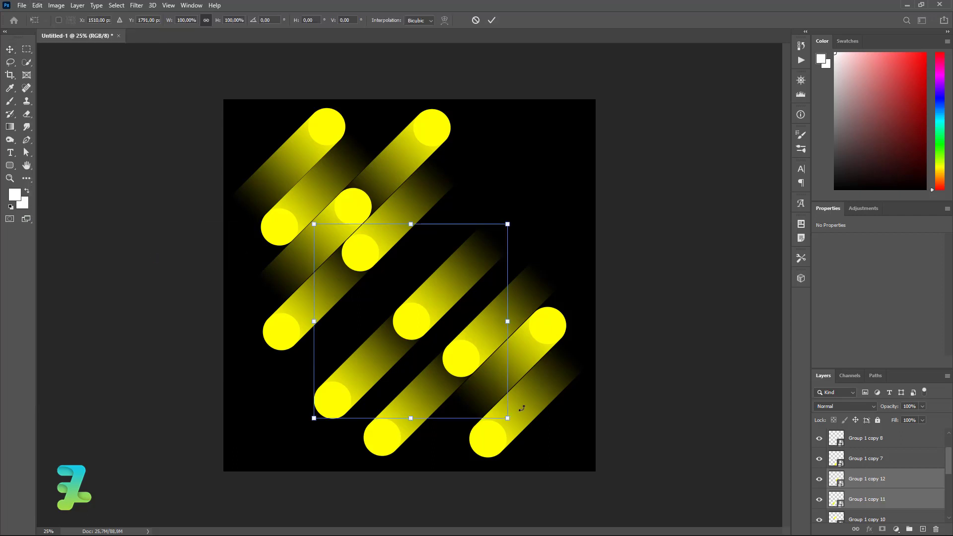
{"action": "left_click_drag", "start_coordinate": [521, 408], "coordinate": [286, 209]}
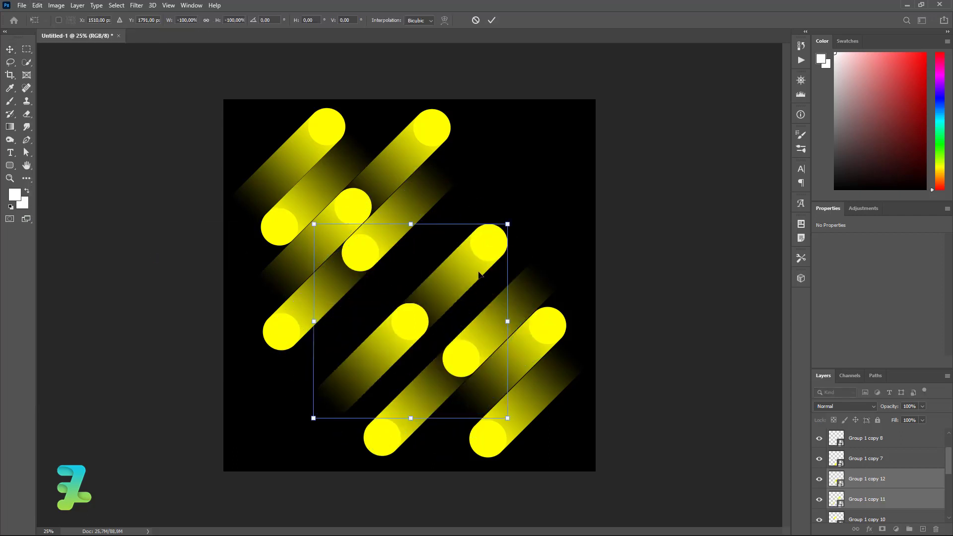
{"action": "mouse_move", "coordinate": [488, 255]}
{"action": "left_mouse_down"}
{"action": "mouse_move", "coordinate": [529, 253]}
{"action": "mouse_move", "coordinate": [545, 234]}
{"action": "left_mouse_up"}
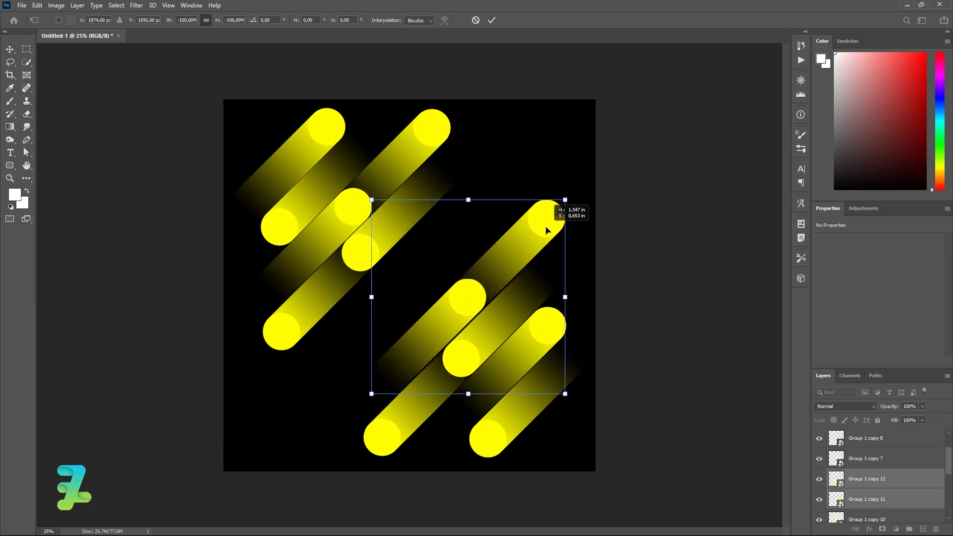
{"action": "left_click_drag", "start_coordinate": [545, 235], "coordinate": [549, 230]}
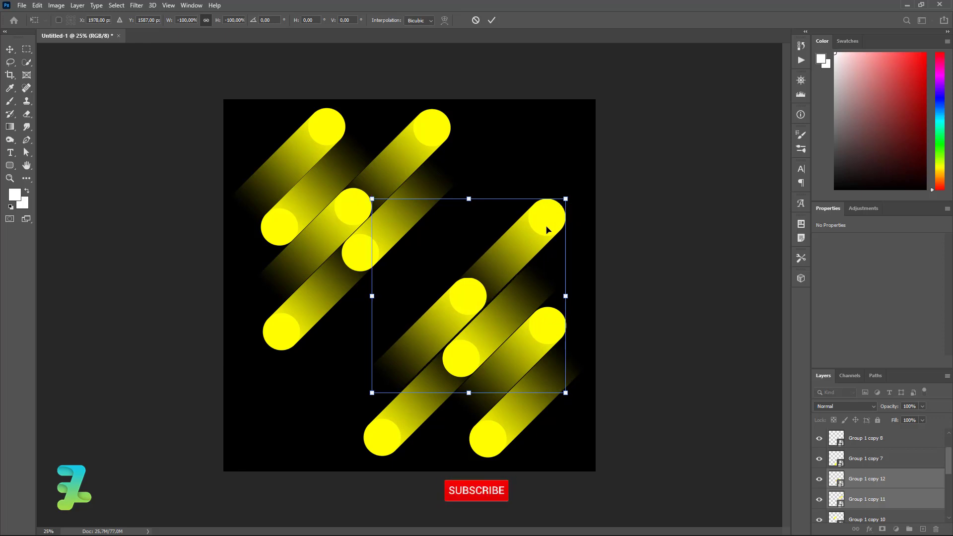
{"action": "key", "text": "Down"}
{"action": "key", "text": "Down"}
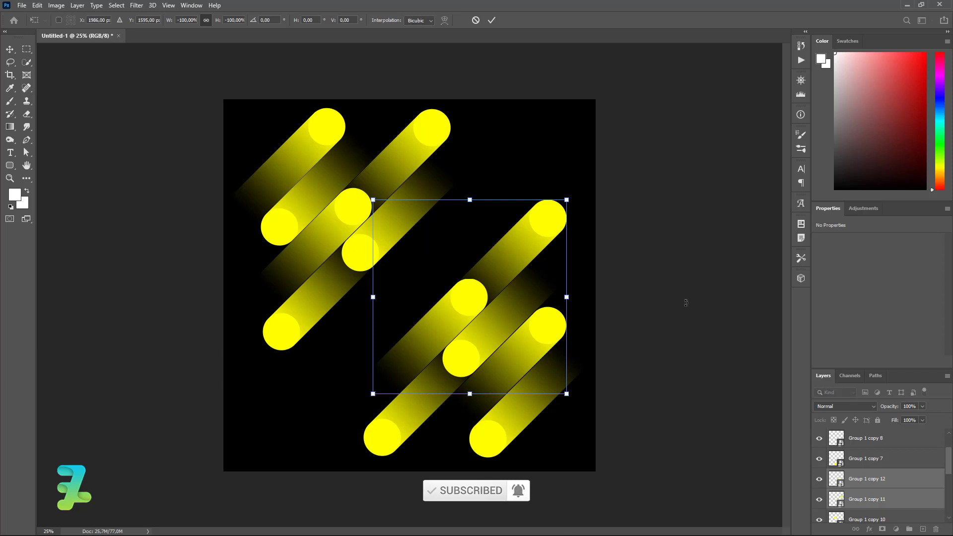
{"action": "key", "text": "Return"}
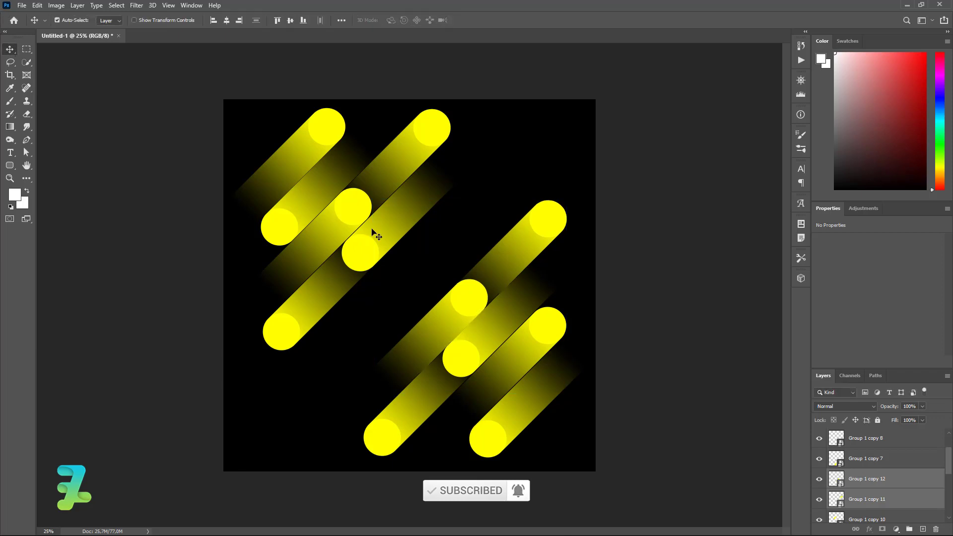
{"action": "key", "text": "Up"}
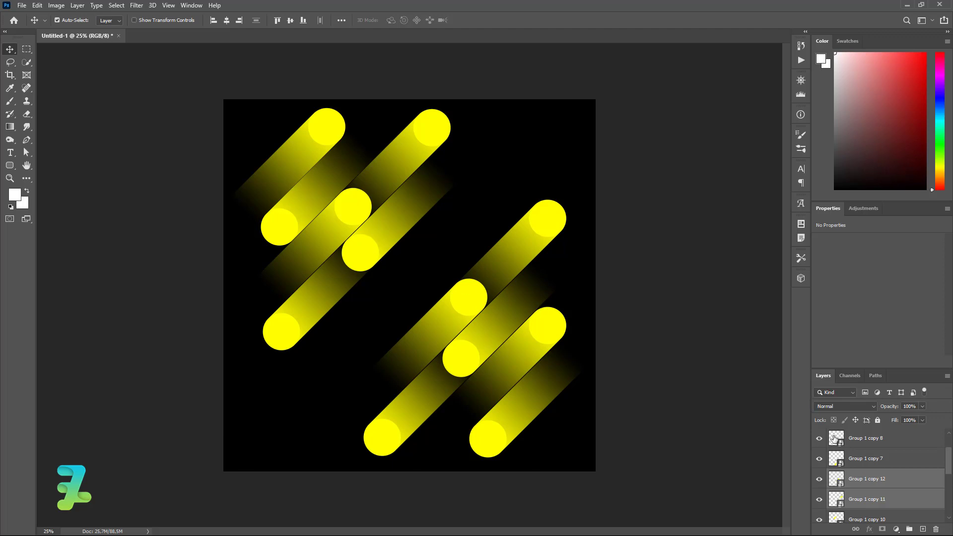
- Duplicate Group 1 copy 9 and copy 10, rotate the copy 180° and move it up-right
{"action": "left_click", "coordinate": [368, 243]}
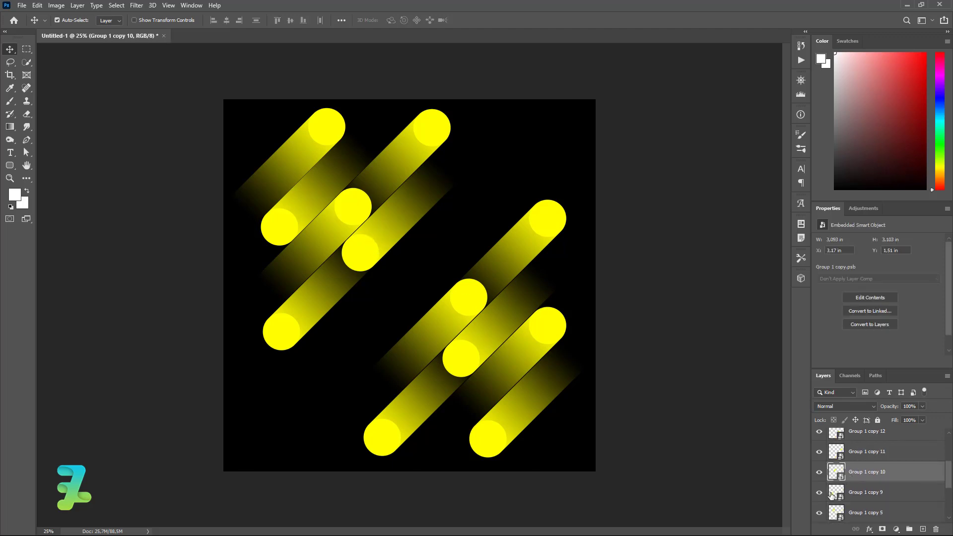
{"action": "left_click", "coordinate": [819, 493]}
{"action": "left_click", "coordinate": [835, 491], "text": "shift"}
{"action": "key", "text": "ctrl+j"}
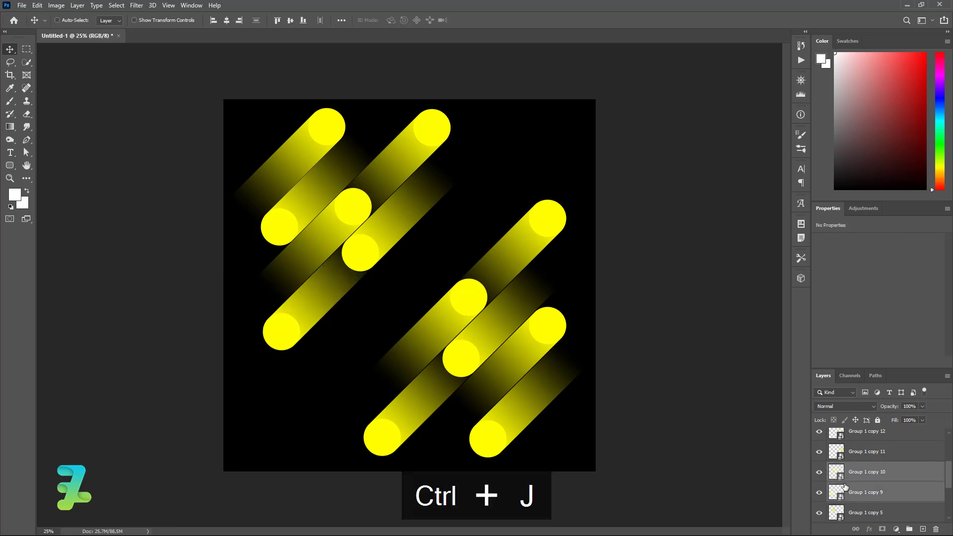
{"action": "left_click_drag", "start_coordinate": [372, 245], "coordinate": [410, 297]}
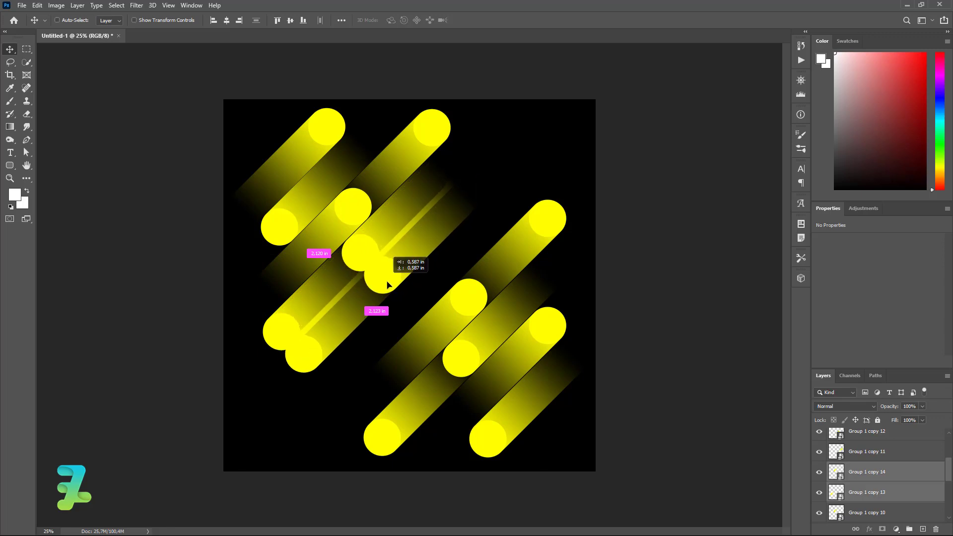
{"action": "key", "text": "ctrl+t"}
{"action": "left_click_drag", "start_coordinate": [494, 357], "coordinate": [298, 216]}
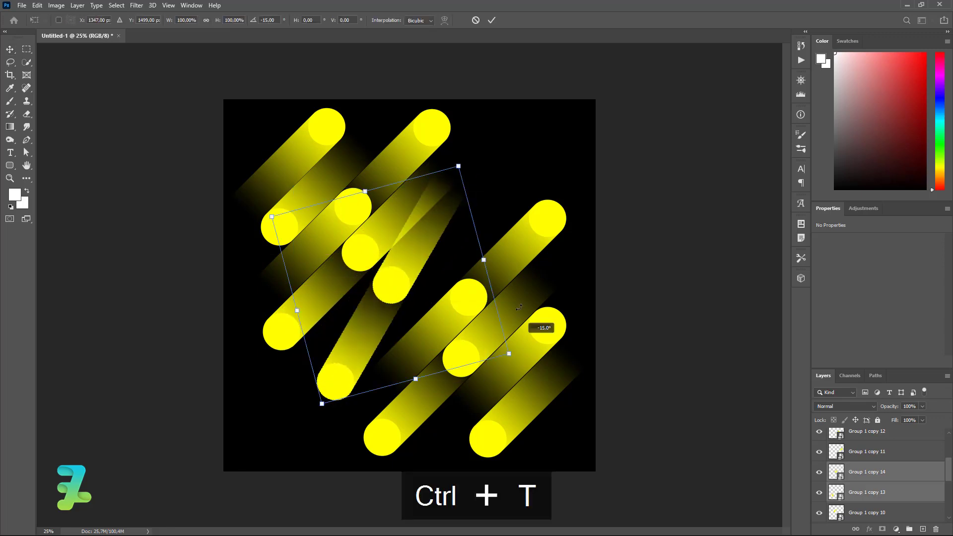
{"action": "left_click", "coordinate": [15, 51]}
{"action": "left_click_drag", "start_coordinate": [467, 210], "coordinate": [540, 132]}
- Nudge the new capsule pair (copies 13 and 14) in Free Transform and commit it
{"action": "key", "text": "ctrl+t"}
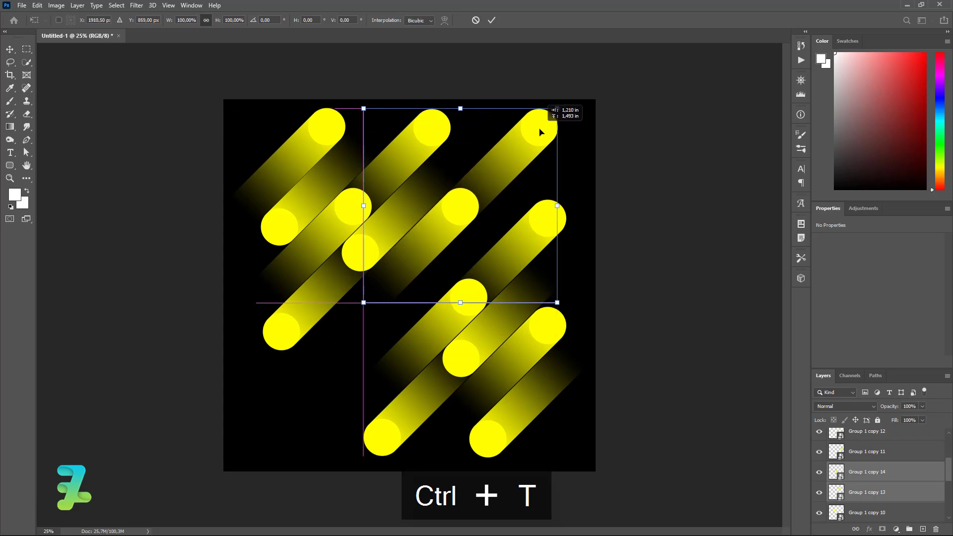
{"action": "key", "text": "Left"}
{"action": "key", "text": "Left"}
{"action": "key", "text": "Left"}
{"action": "key", "text": "Left"}
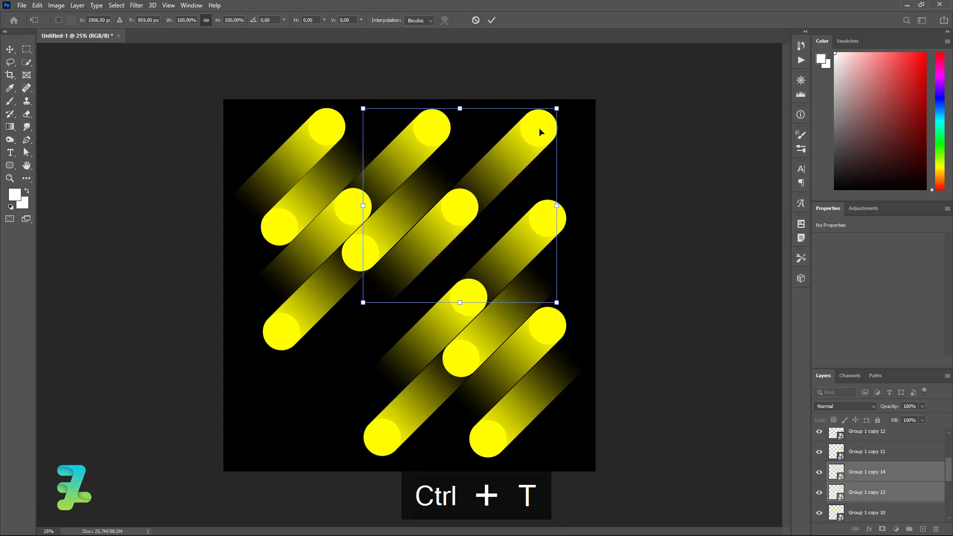
{"action": "key", "text": "Down"}
{"action": "key", "text": "Down"}
{"action": "key", "text": "Down"}
{"action": "key", "text": "Down"}
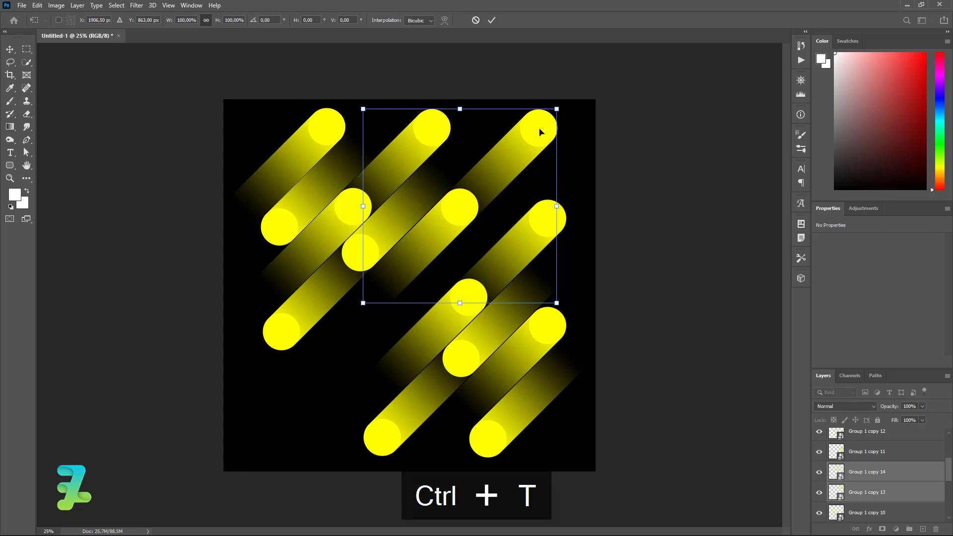
{"action": "key", "text": "Right"}
{"action": "key", "text": "Right"}
{"action": "key", "text": "Right"}
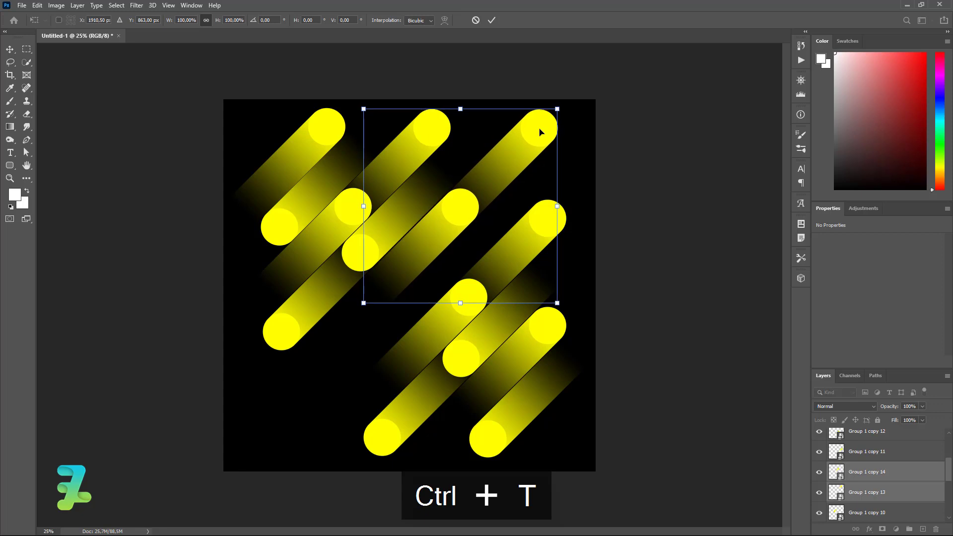
{"action": "key", "text": "Up"}
{"action": "key", "text": "Up"}
{"action": "key", "text": "Up"}
{"action": "key", "text": "Up"}
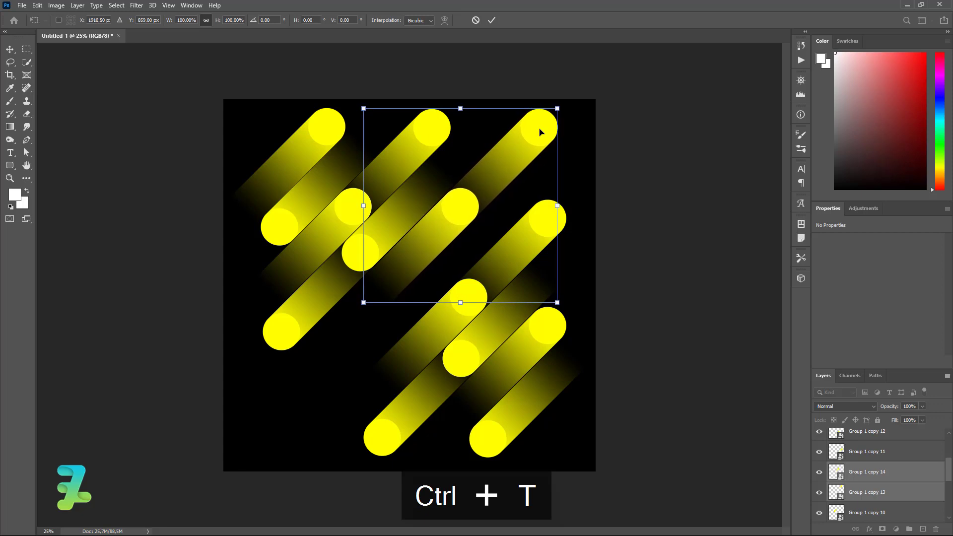
{"action": "key", "text": "Left"}
{"action": "key", "text": "Left"}
{"action": "key", "text": "Left"}
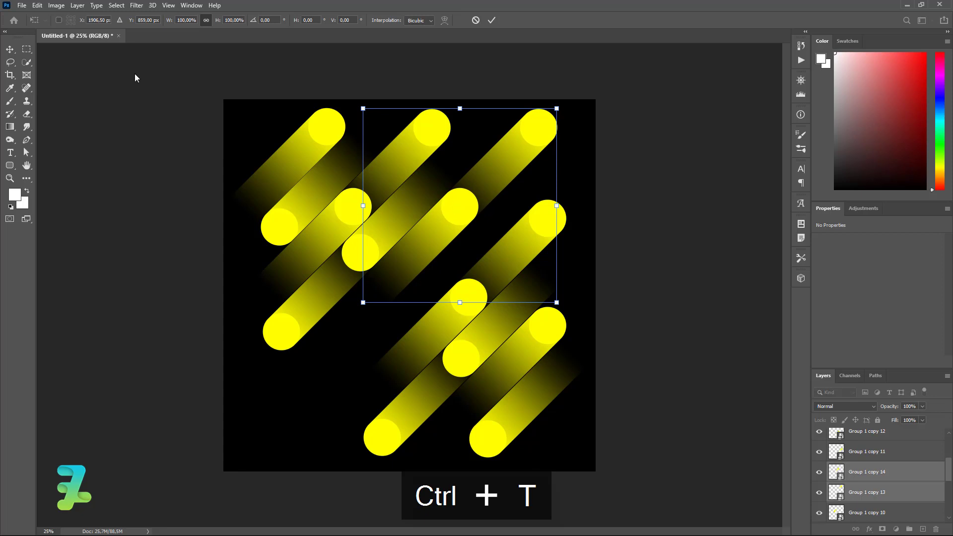
{"action": "key", "text": "Return"}
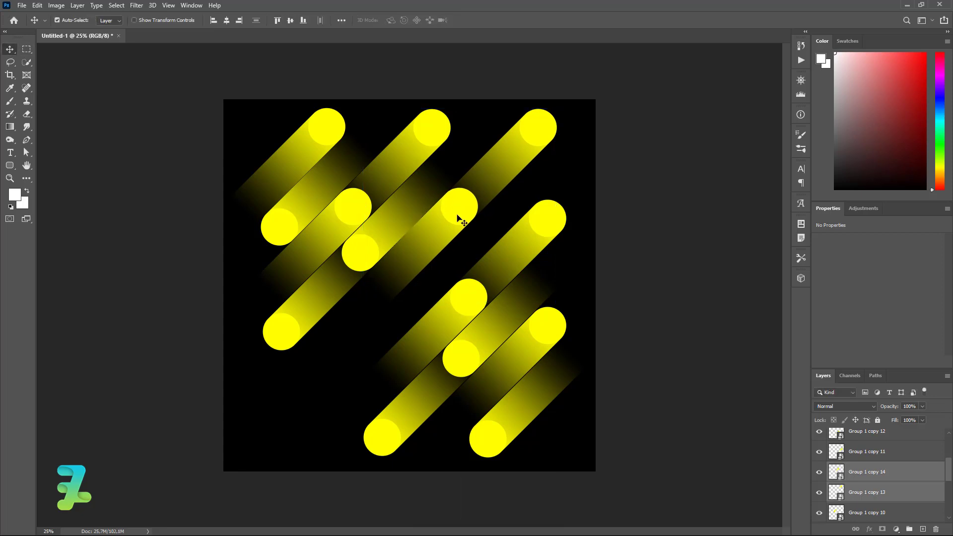
- Fine-tune the capsule pair's horizontal position in the upper right, then deselect it
{"action": "key", "text": "Right"}
{"action": "key", "text": "Left"}
{"action": "key", "text": "Right"}
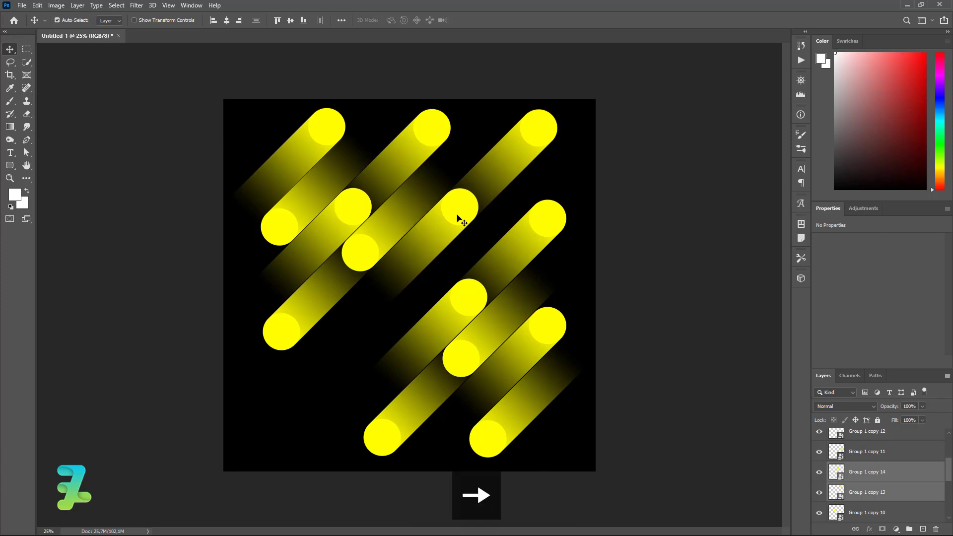
{"action": "key", "text": "Left"}
{"action": "key", "text": "Right"}
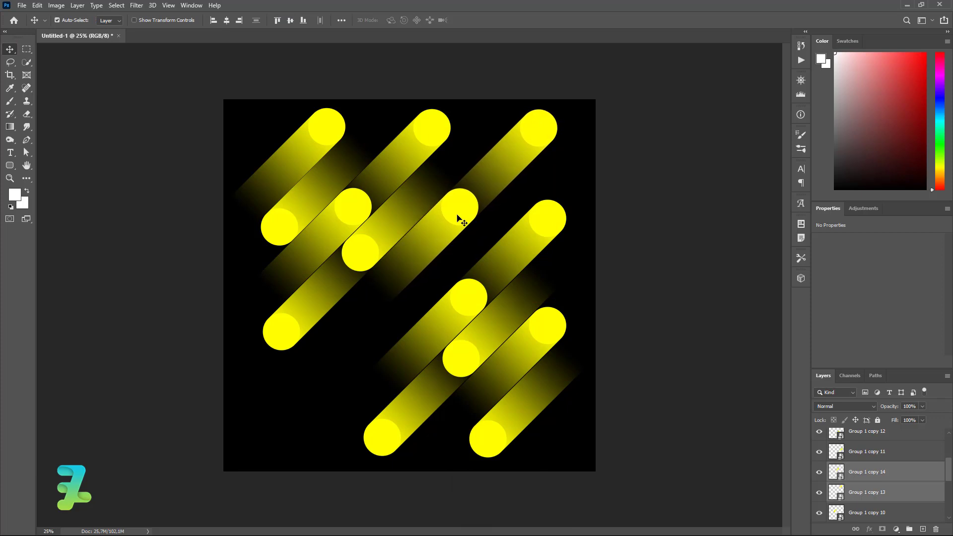
{"action": "key", "text": "Right"}
{"action": "key", "text": "Left"}
{"action": "key", "text": "Left"}
{"action": "left_click", "coordinate": [484, 256]}
- Duplicate Group 1 copy 14 as copy 15 and place it left of centre, below the middle
{"action": "left_click", "coordinate": [464, 213]}
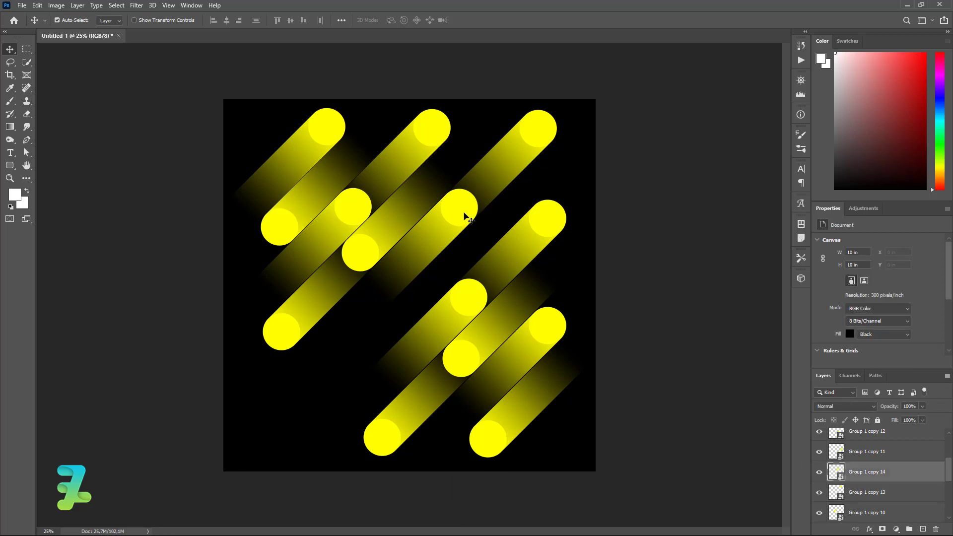
{"action": "key", "text": "ctrl+j"}
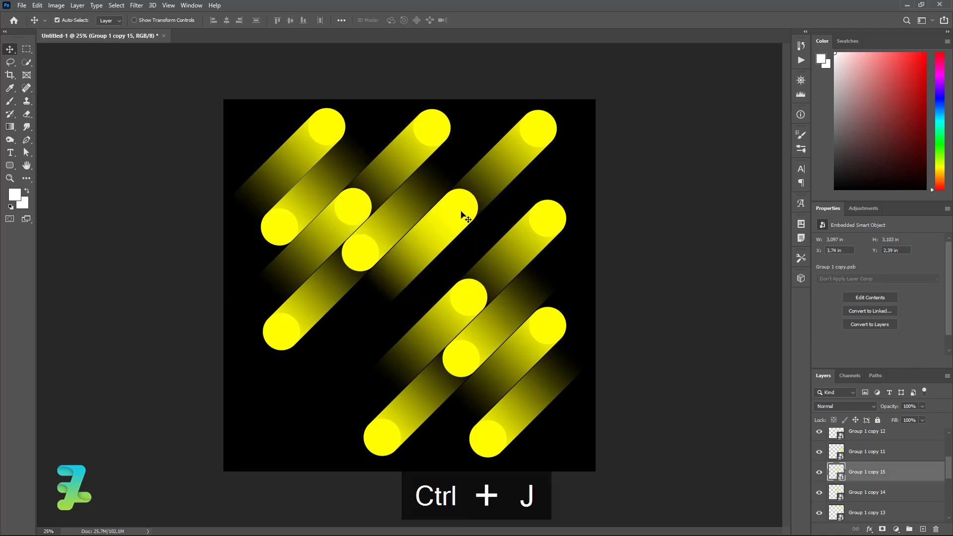
{"action": "left_click_drag", "start_coordinate": [461, 217], "coordinate": [330, 311]}
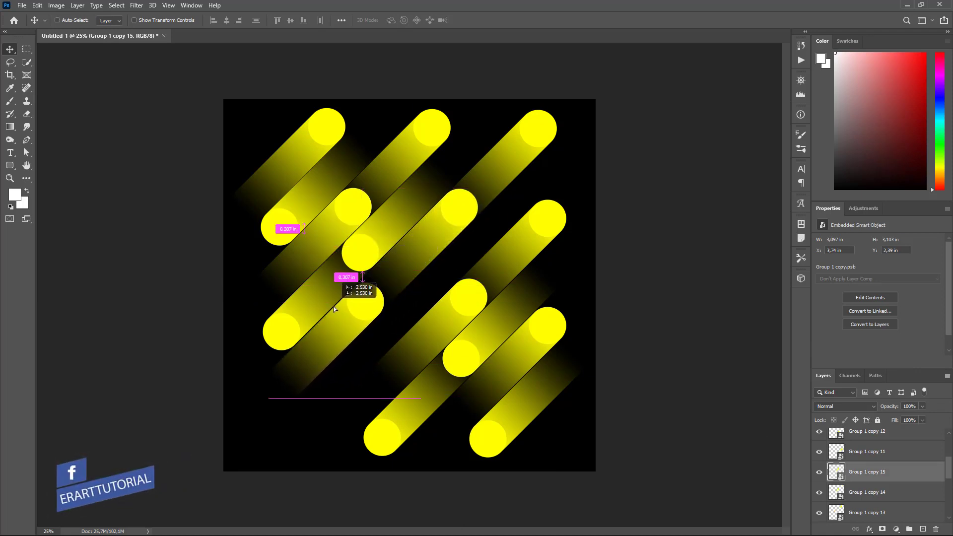
{"action": "mouse_move", "coordinate": [329, 310]}
{"action": "left_mouse_down"}
{"action": "mouse_move", "coordinate": [311, 317]}
{"action": "mouse_move", "coordinate": [341, 299]}
{"action": "mouse_move", "coordinate": [332, 304]}
{"action": "left_mouse_up"}
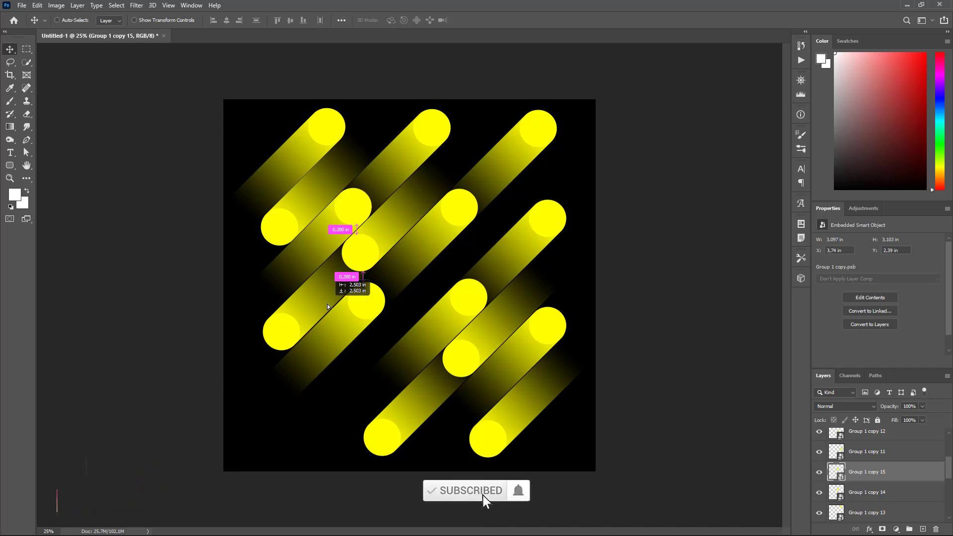
{"action": "left_click_drag", "start_coordinate": [328, 306], "coordinate": [327, 306]}
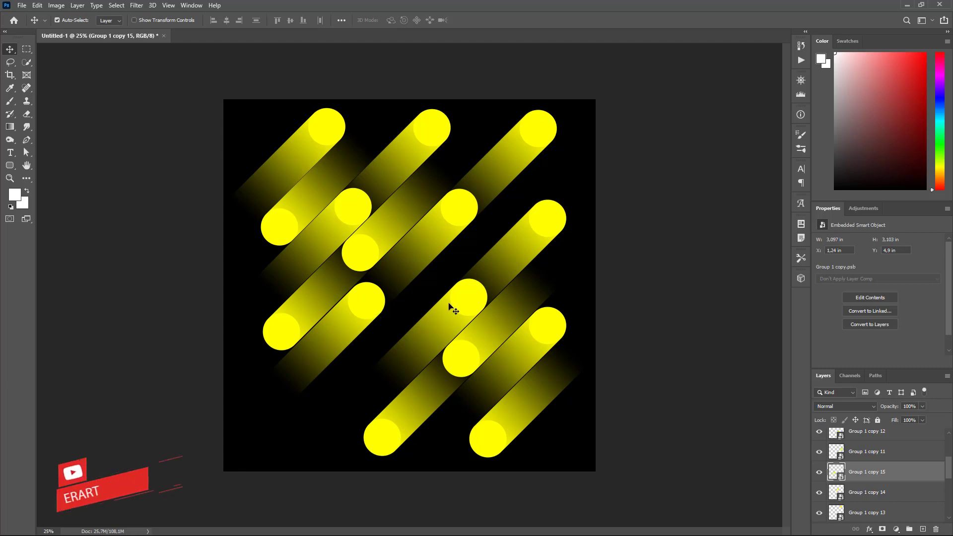
- Group copies 11 and 12 into Group 2, and copies 7 and 8 into Group 3
{"action": "left_click", "coordinate": [469, 301]}
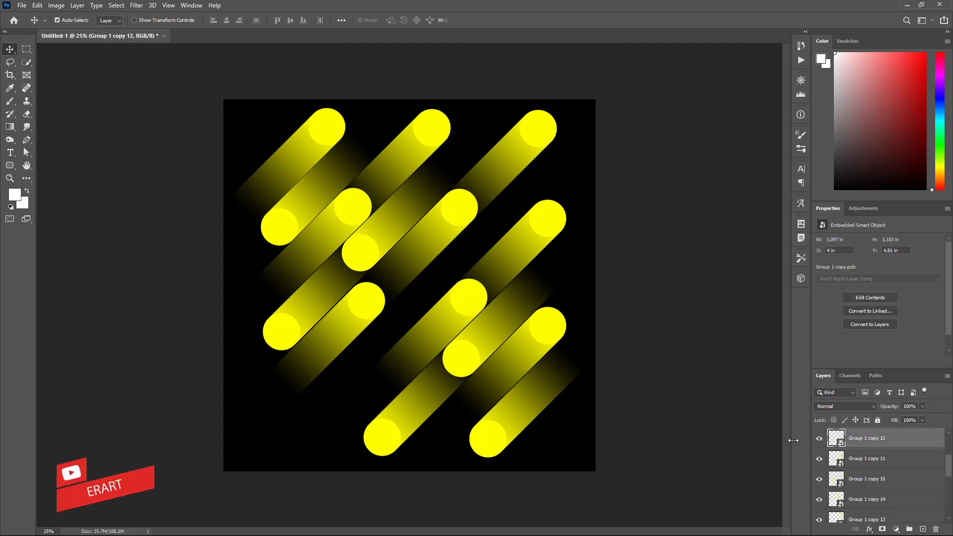
{"action": "left_click", "coordinate": [820, 459]}
{"action": "left_click", "coordinate": [819, 439]}
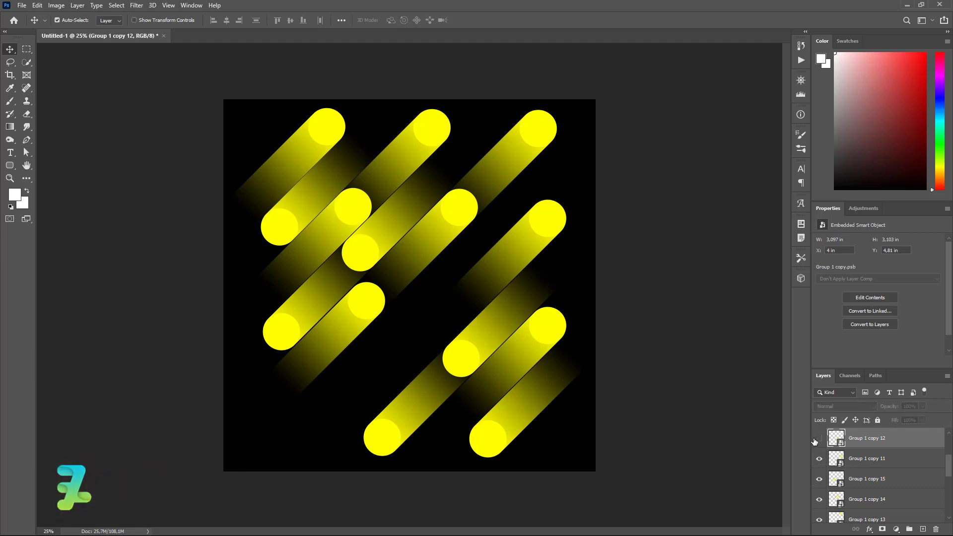
{"action": "left_click", "coordinate": [836, 460], "text": "shift"}
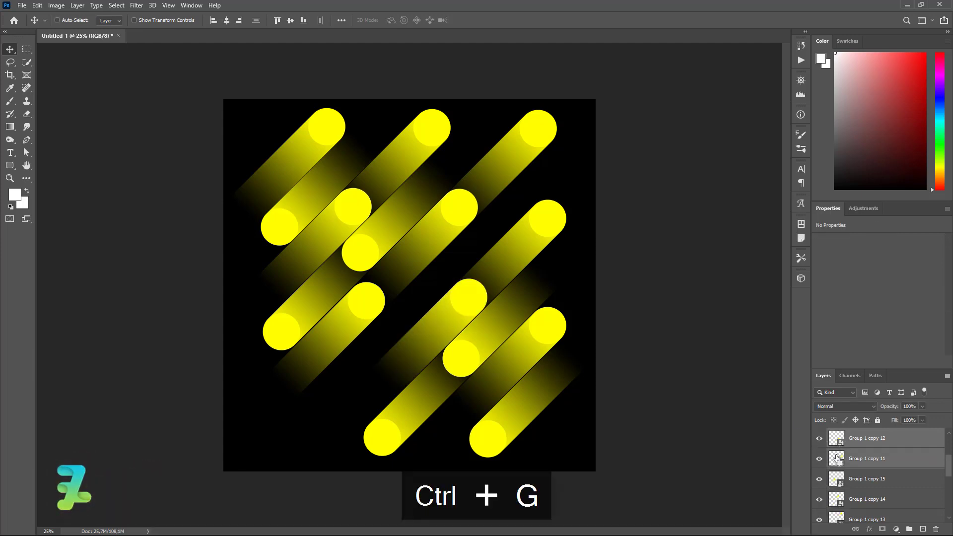
{"action": "key", "text": "ctrl+g"}
{"action": "left_click", "coordinate": [469, 355]}
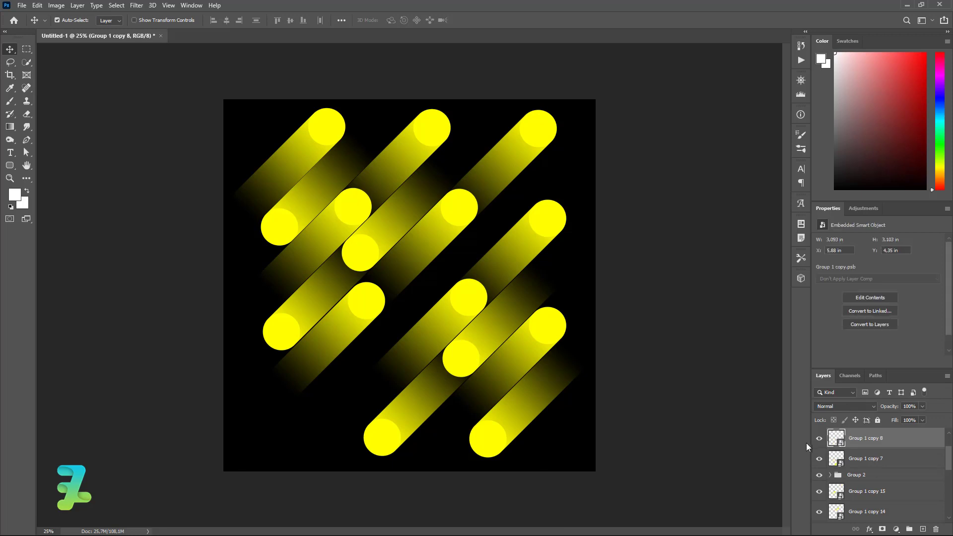
{"action": "left_click", "coordinate": [818, 458]}
{"action": "left_click", "coordinate": [819, 438]}
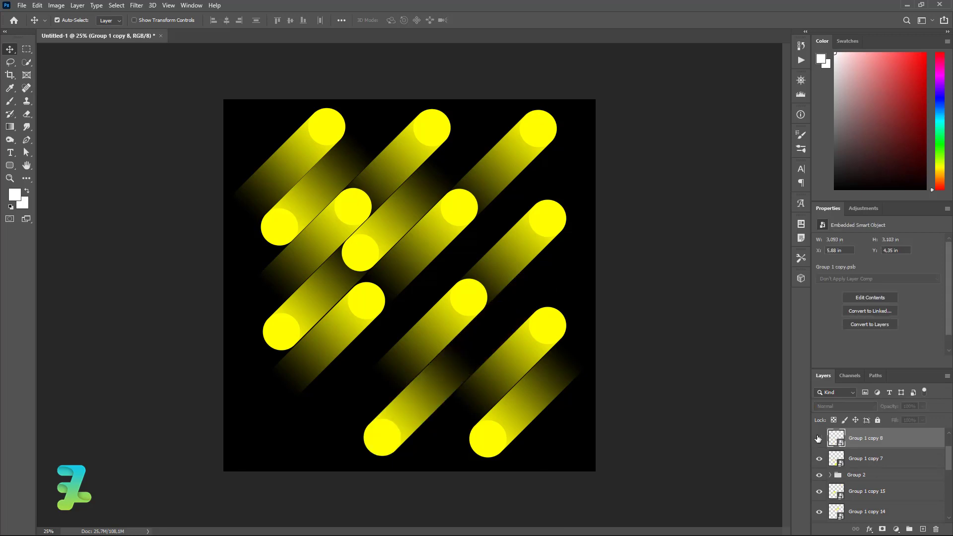
{"action": "left_click", "coordinate": [865, 464], "text": "shift"}
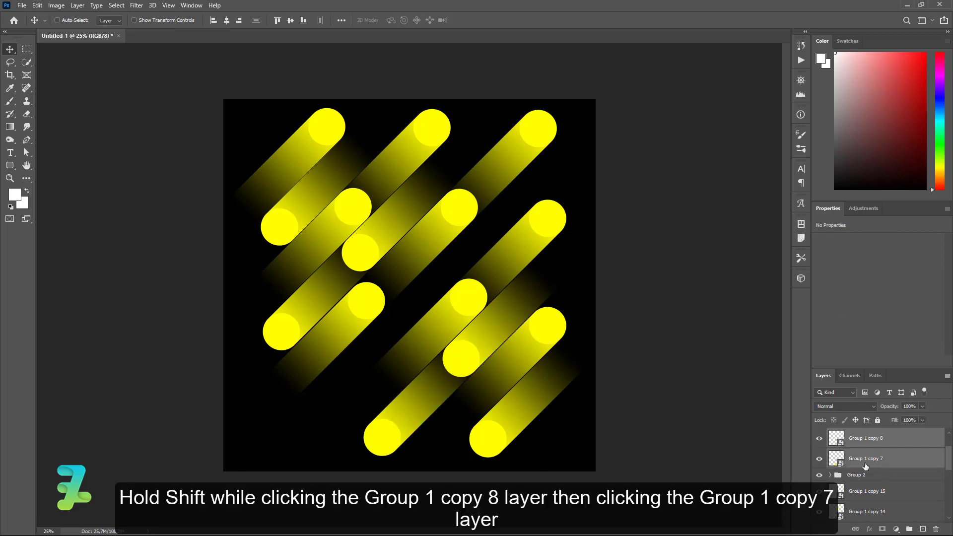
{"action": "key", "text": "ctrl+g"}
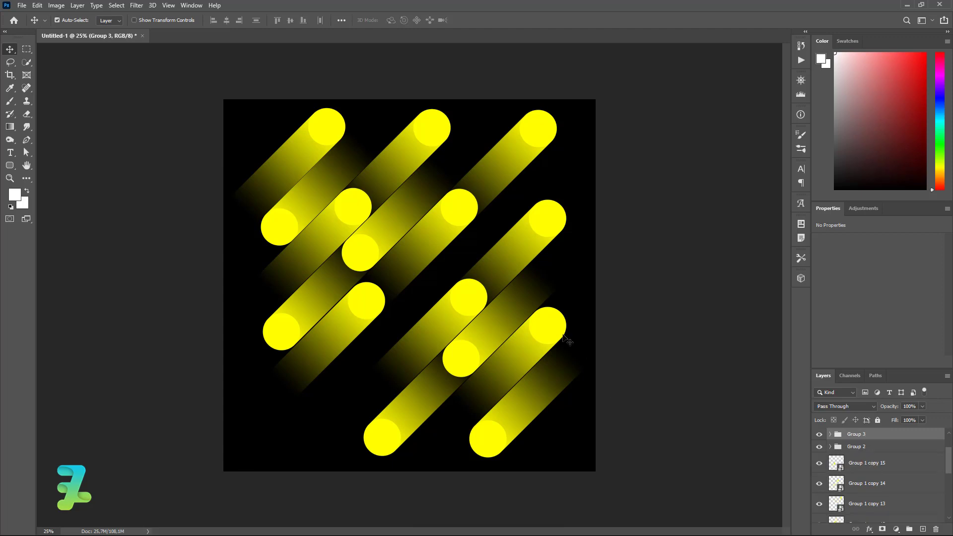
- Group copies 2 and 6 into Group 4, then combine Groups 2–4 into Group 5
{"action": "left_click", "coordinate": [549, 331], "text": "ctrl"}
{"action": "left_click", "coordinate": [819, 438]}
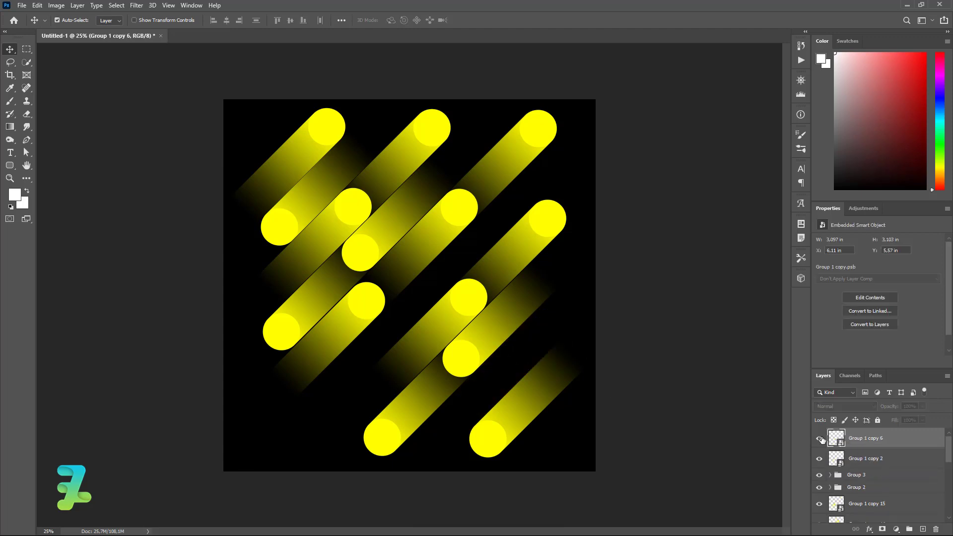
{"action": "left_click", "coordinate": [819, 458]}
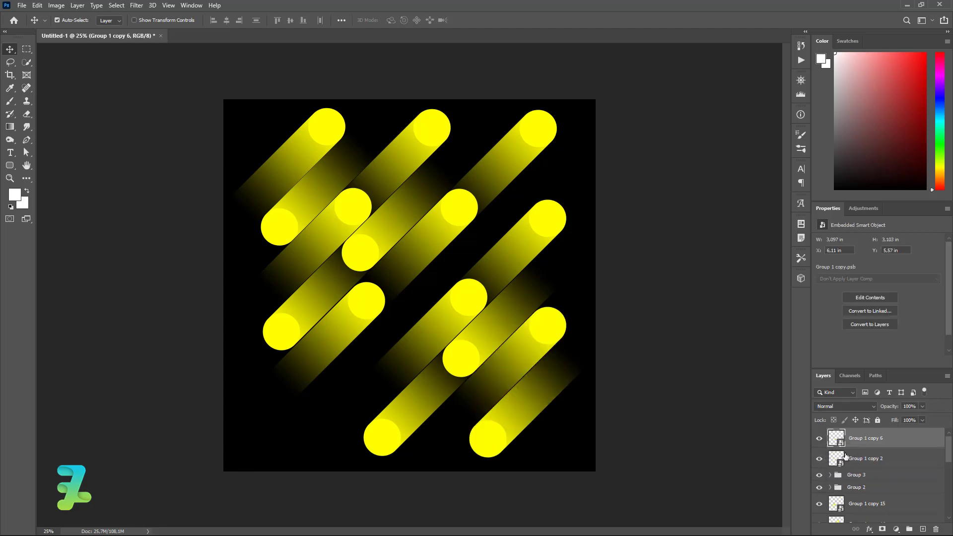
{"action": "left_click", "coordinate": [892, 459], "text": "shift"}
{"action": "key", "text": "ctrl+g"}
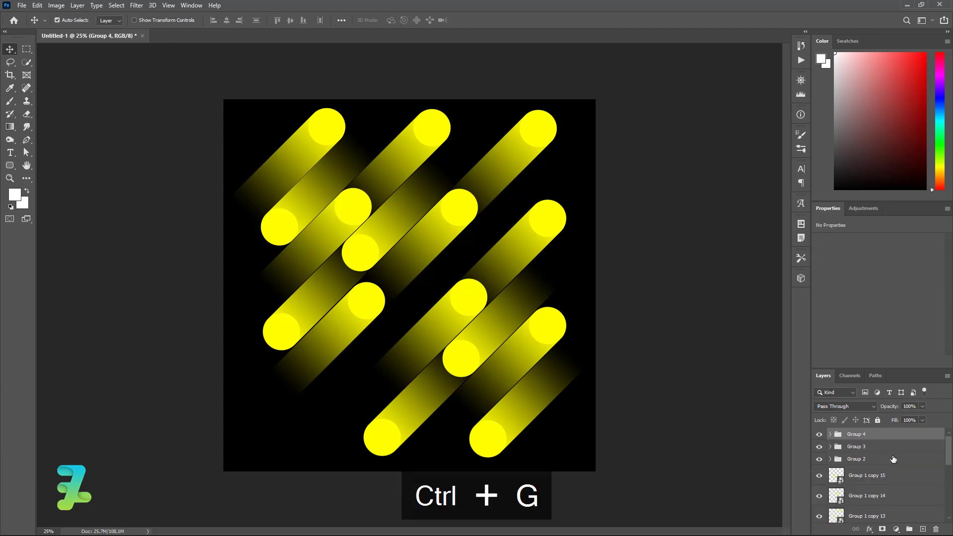
{"action": "left_click", "coordinate": [897, 459], "text": "shift"}
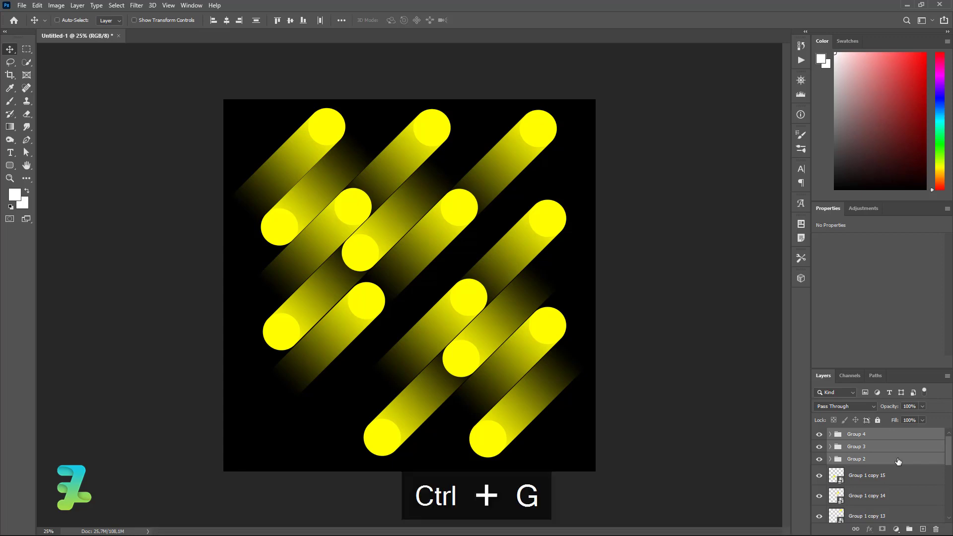
{"action": "key", "text": "ctrl+g"}
- Group copies 13–15 into Group 6, and copies 9 and 10 into Group 7
{"action": "scroll", "coordinate": [884, 445], "scroll_direction": "down", "scroll_amount": 1}
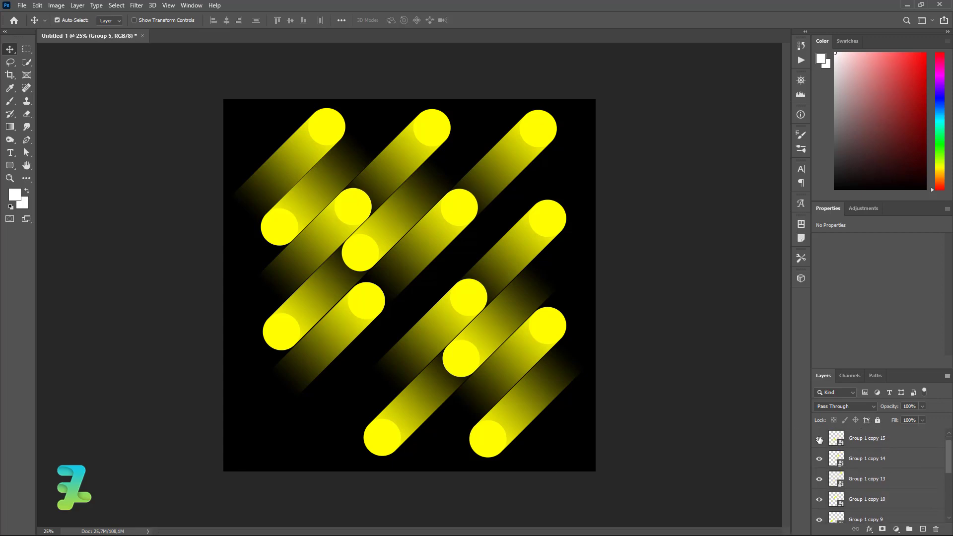
{"action": "left_click", "coordinate": [820, 439]}
{"action": "left_click", "coordinate": [819, 459]}
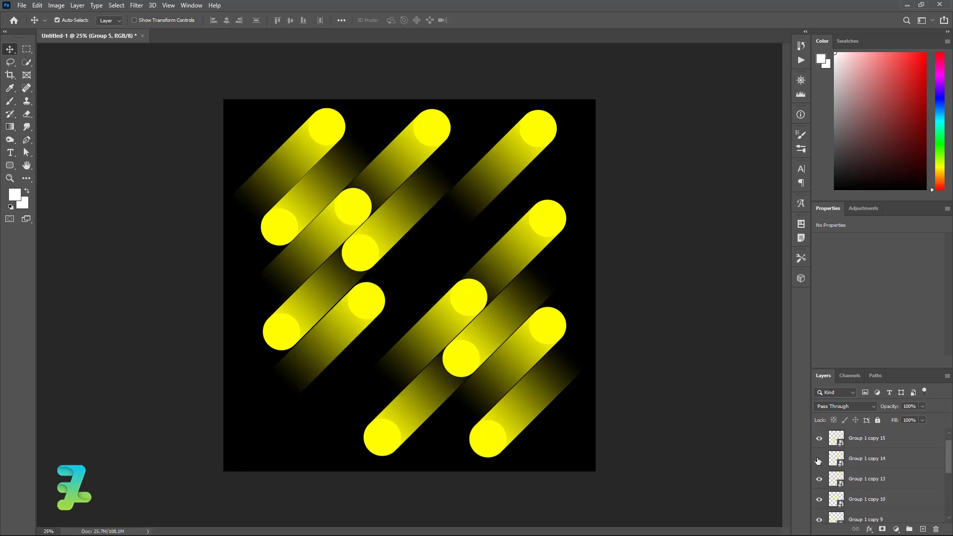
{"action": "left_click", "coordinate": [819, 479]}
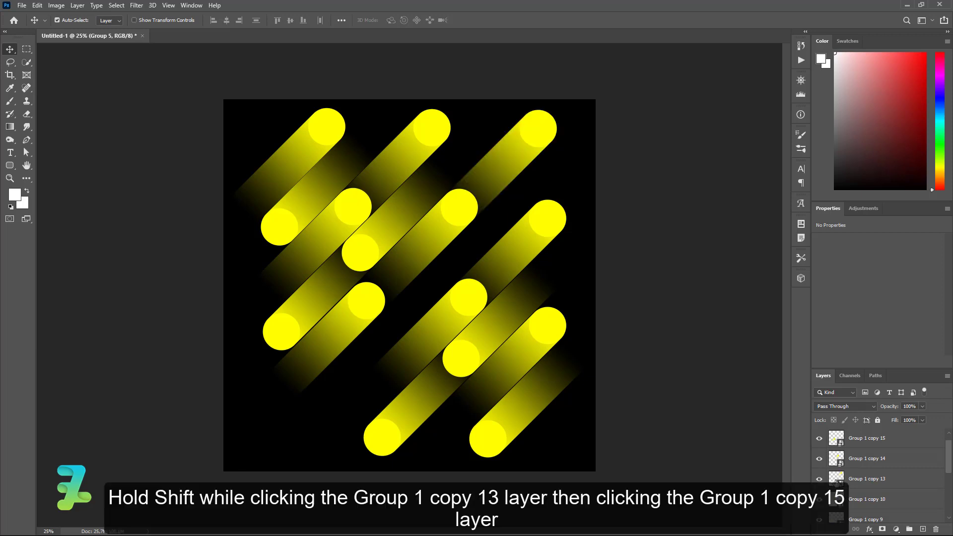
{"action": "left_click", "coordinate": [844, 478]}
{"action": "left_click", "coordinate": [837, 439], "text": "shift"}
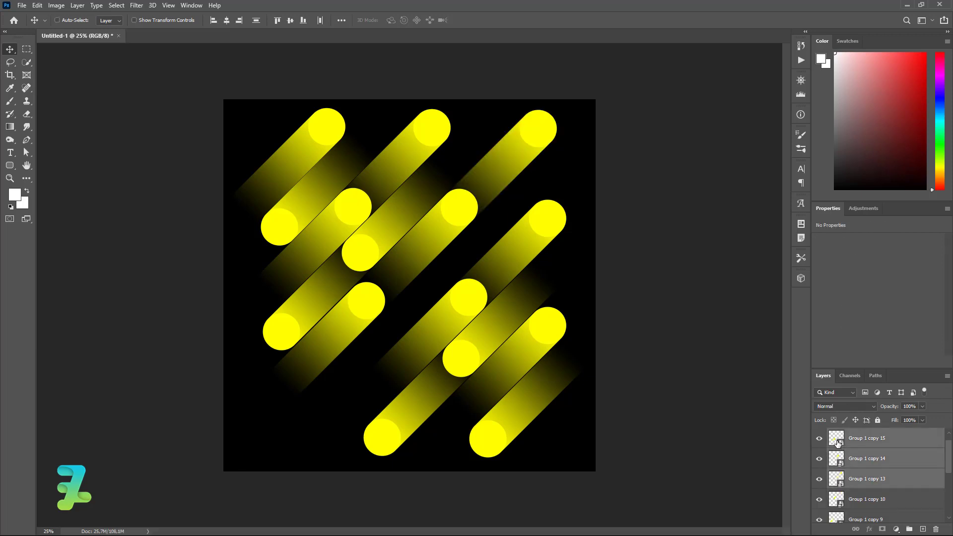
{"action": "key", "text": "ctrl+g"}
{"action": "left_click", "coordinate": [818, 451]}
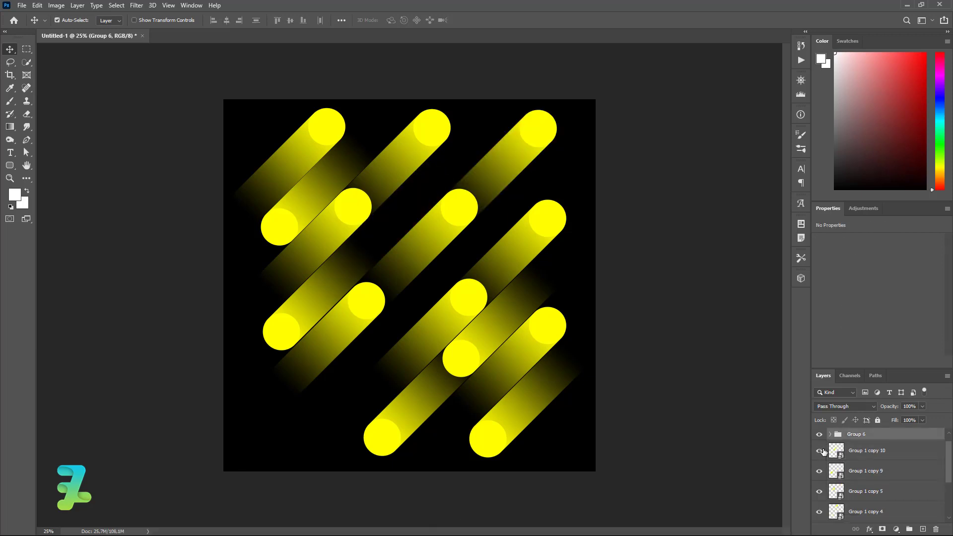
{"action": "left_click", "coordinate": [819, 471]}
{"action": "left_click", "coordinate": [836, 470]}
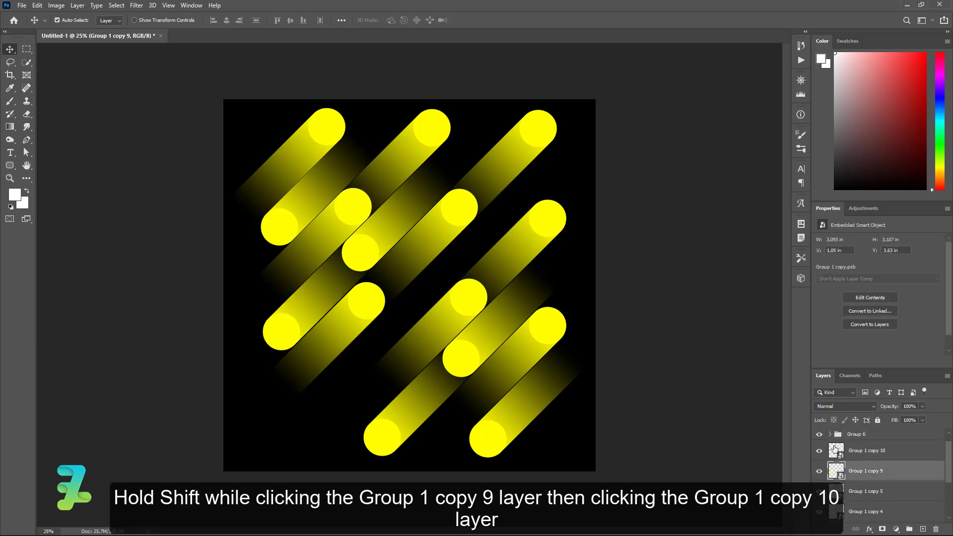
{"action": "left_click", "coordinate": [835, 449], "text": "shift"}
{"action": "key", "text": "ctrl+g"}
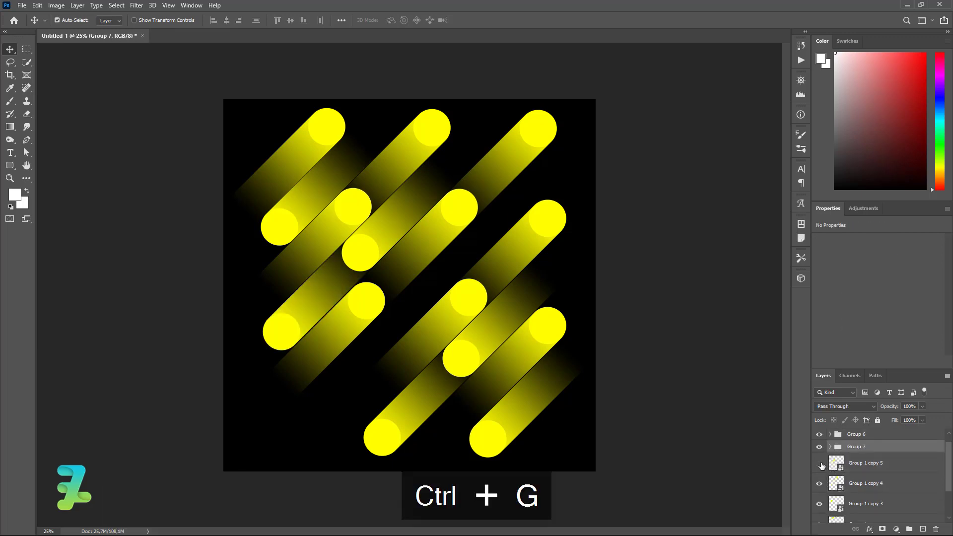
- Group copies 4 and 5 together, and Group 1 copy 3 with Group 1 copy
{"action": "left_click", "coordinate": [819, 464]}
{"action": "left_click", "coordinate": [819, 466]}
{"action": "left_click", "coordinate": [819, 483]}
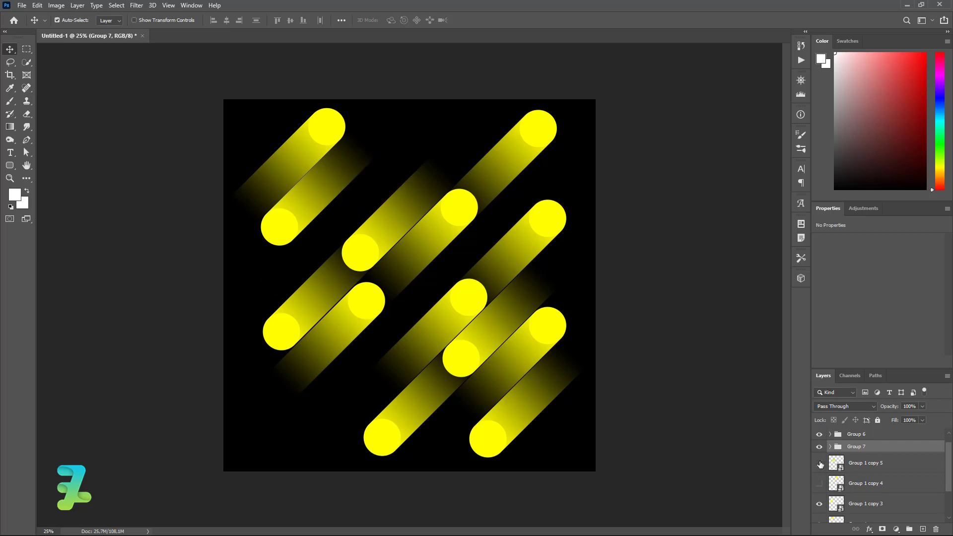
{"action": "left_click", "coordinate": [819, 482]}
{"action": "left_click", "coordinate": [832, 464]}
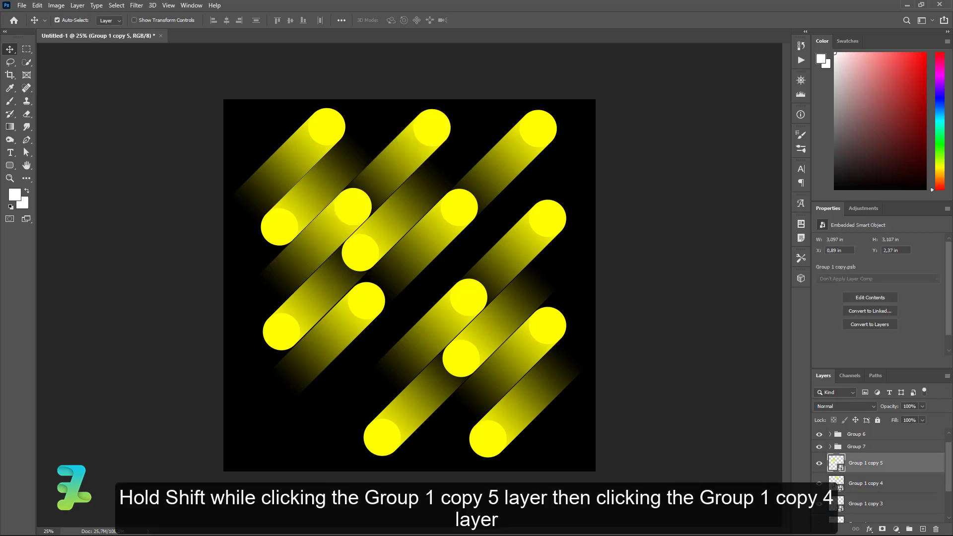
{"action": "left_click", "coordinate": [833, 482], "text": "shift"}
{"action": "key", "text": "ctrl+g"}
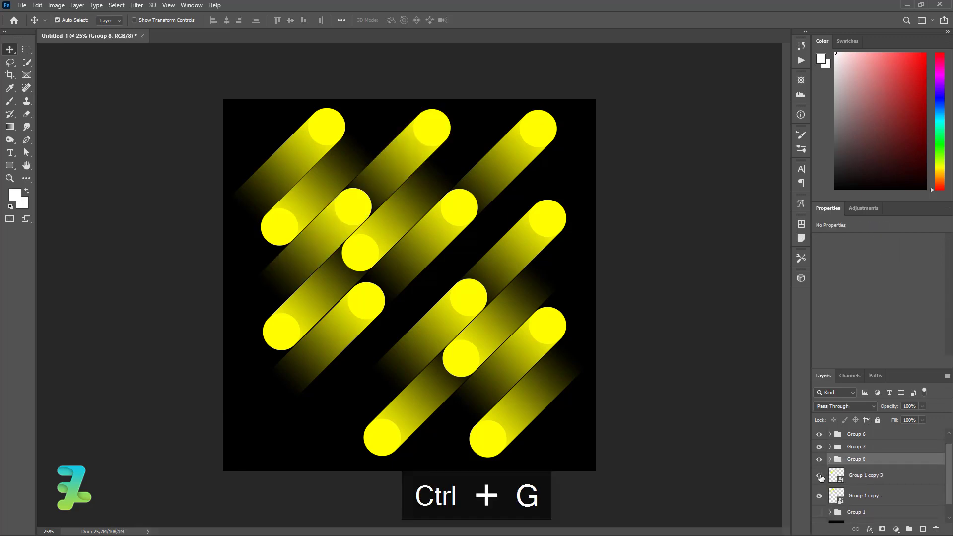
{"action": "left_click", "coordinate": [819, 476]}
{"action": "left_click", "coordinate": [833, 482]}
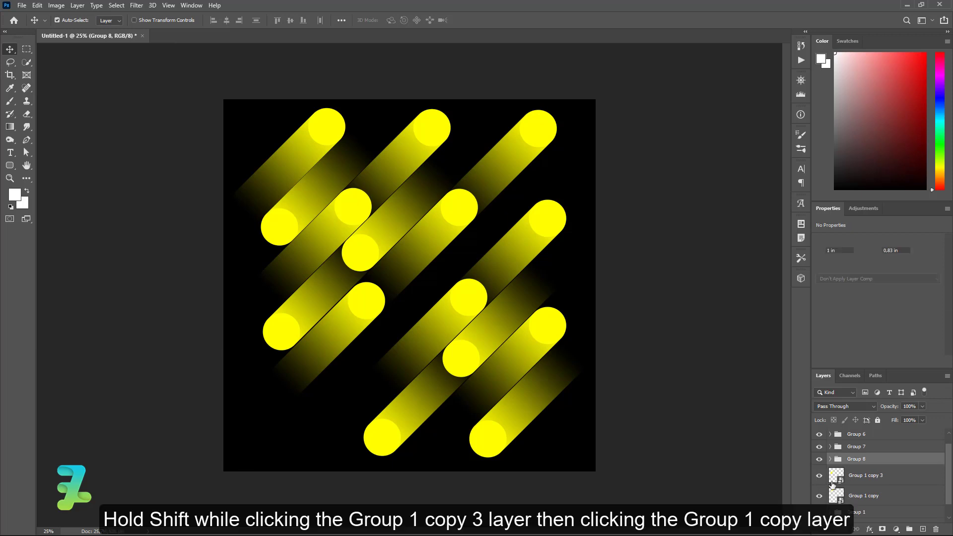
{"action": "left_click", "coordinate": [835, 495], "text": "shift"}
{"action": "key", "text": "ctrl+g"}
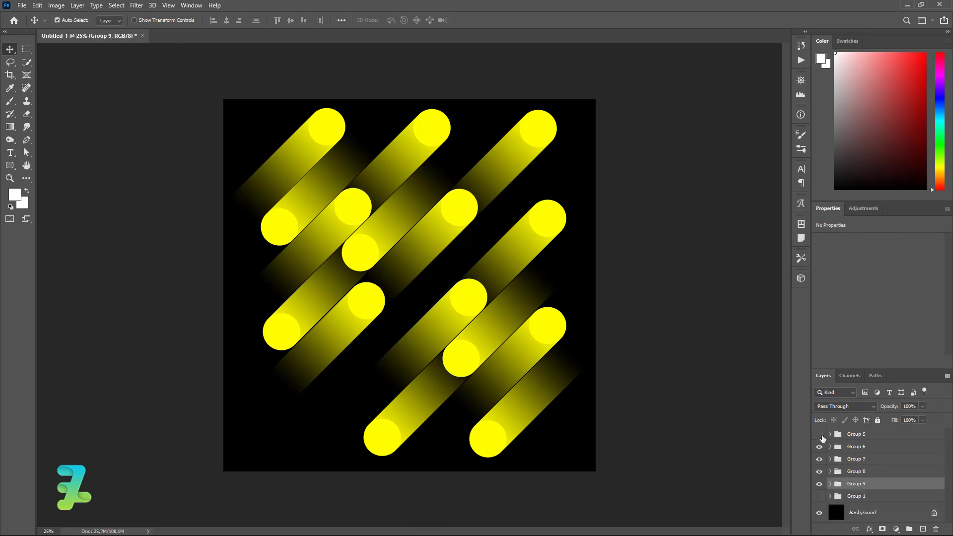
- Nest Groups 7, 8 and 9 inside Group 10, checking each group's capsules
{"action": "left_click", "coordinate": [820, 434]}
{"action": "left_click", "coordinate": [831, 459]}
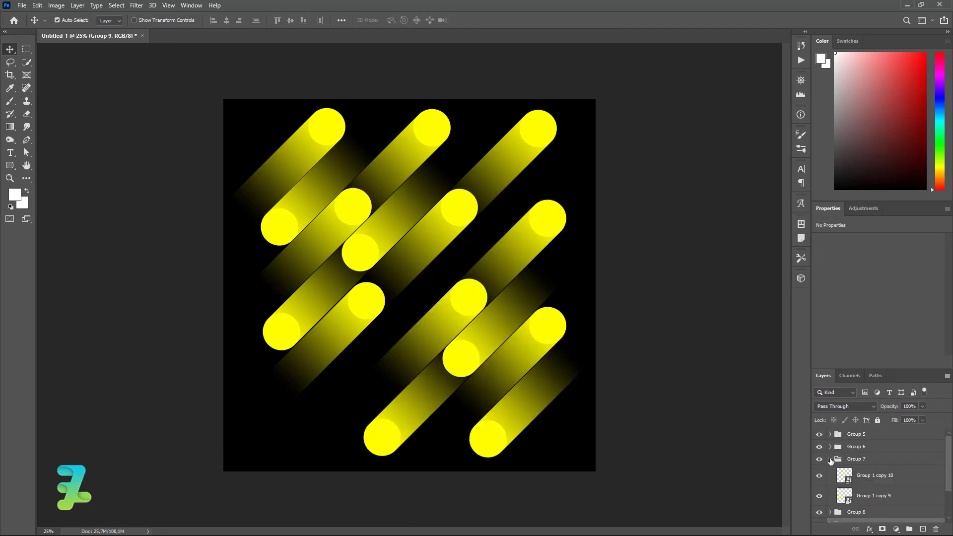
{"action": "left_click", "coordinate": [830, 459]}
{"action": "left_click", "coordinate": [819, 446]}
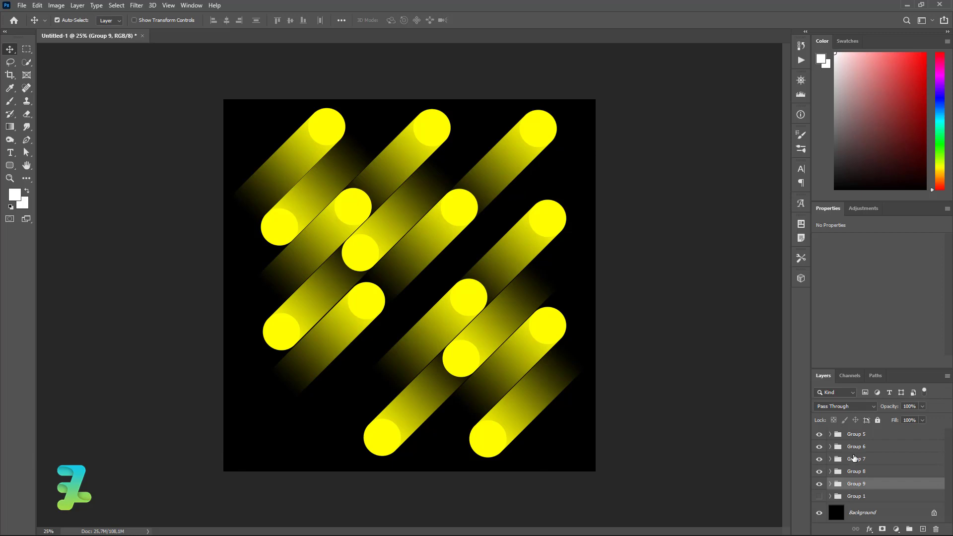
{"action": "left_click", "coordinate": [853, 458]}
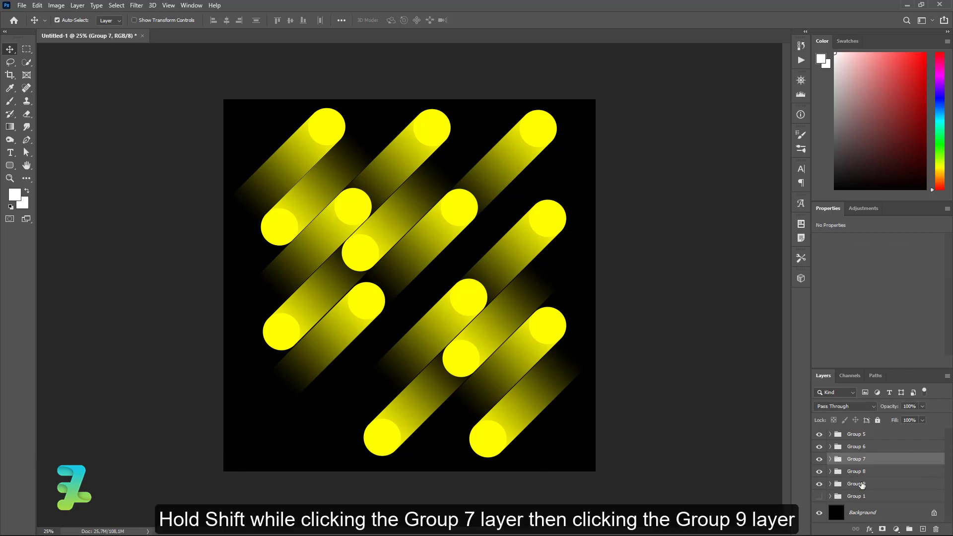
{"action": "left_click", "coordinate": [862, 484], "text": "shift"}
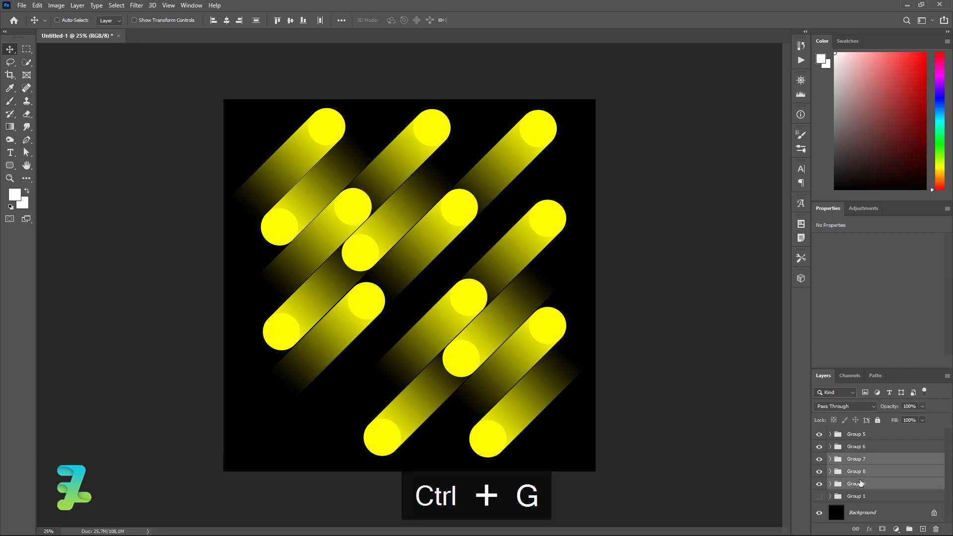
{"action": "key", "text": "ctrl+g"}
{"action": "left_click", "coordinate": [819, 447]}
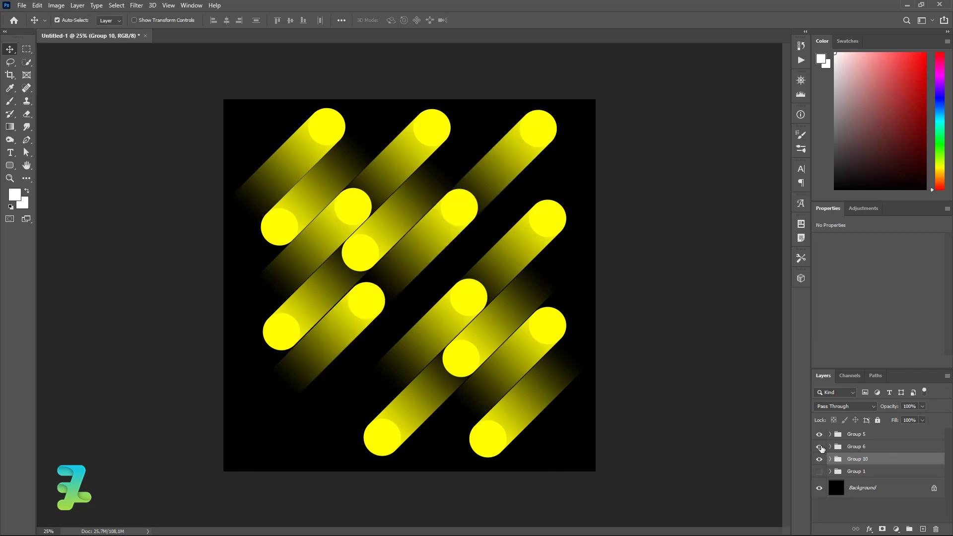
{"action": "left_click", "coordinate": [820, 459]}
- Reposition the Group 5 capsules, shifting them up and then down-left on the canvas
{"action": "left_click", "coordinate": [819, 458]}
{"action": "left_click", "coordinate": [840, 434]}
{"action": "mouse_move", "coordinate": [473, 296]}
{"action": "left_mouse_down"}
{"action": "mouse_move", "coordinate": [471, 260]}
{"action": "mouse_move", "coordinate": [461, 270]}
{"action": "left_mouse_up"}
{"action": "key", "text": "ctrl"}
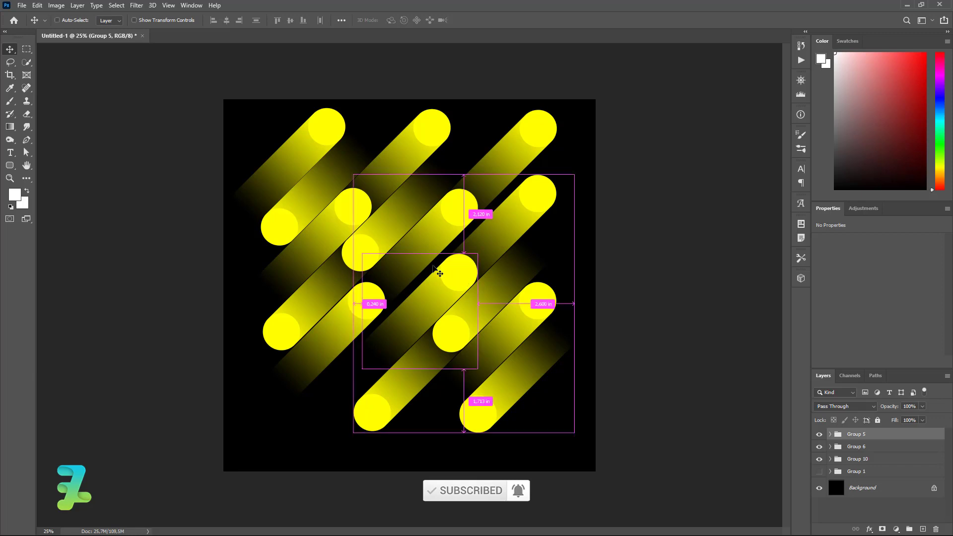
{"action": "left_click_drag", "start_coordinate": [462, 262], "coordinate": [446, 282]}
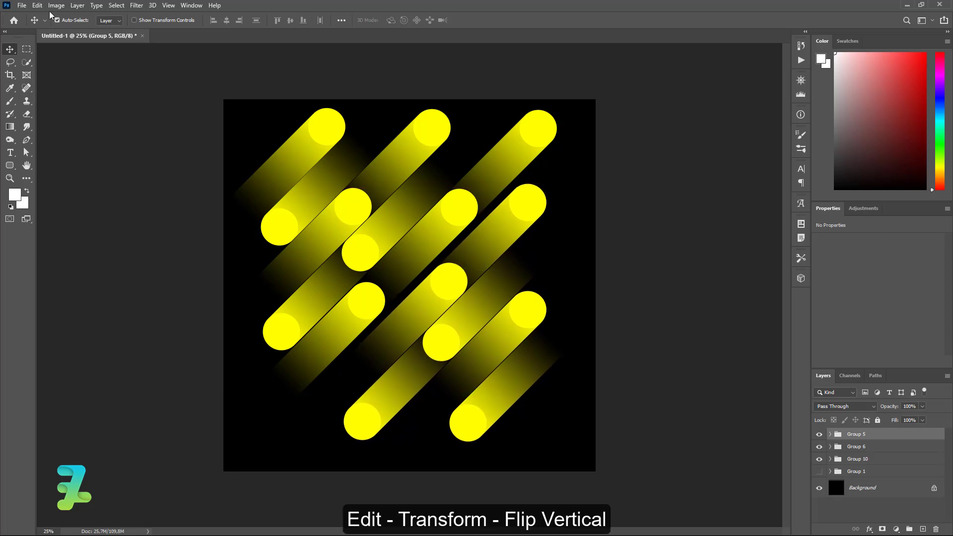
- Flip the Group 5 capsules vertically, undoing an accidental single-capsule move
{"action": "left_click", "coordinate": [37, 6]}
{"action": "mouse_move", "coordinate": [52, 231]}
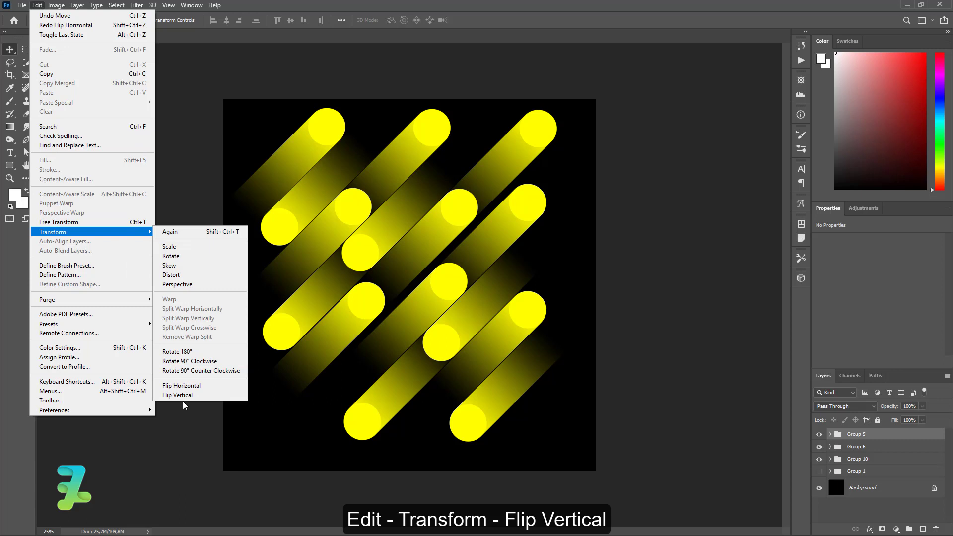
{"action": "left_click", "coordinate": [183, 395]}
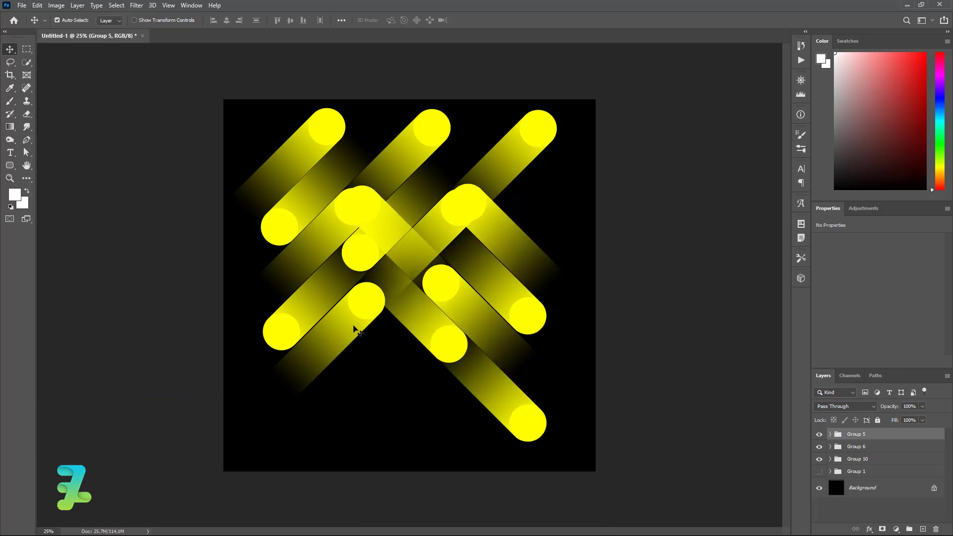
{"action": "left_click_drag", "start_coordinate": [428, 290], "coordinate": [445, 291]}
{"action": "key", "text": "ctrl+z"}
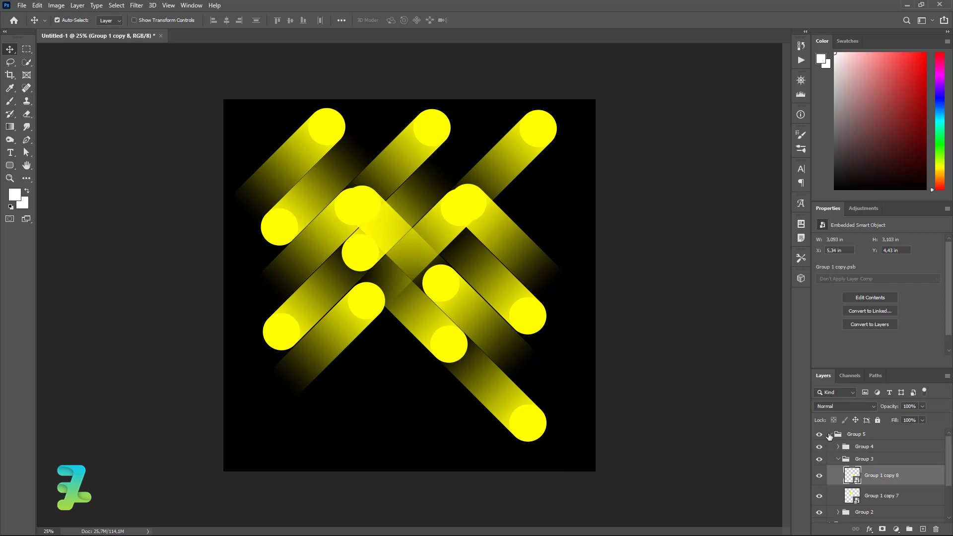
- Rotate Group 5 by 90° and shift it left and slightly down
{"action": "left_click", "coordinate": [829, 436]}
{"action": "key", "text": "ctrl+t"}
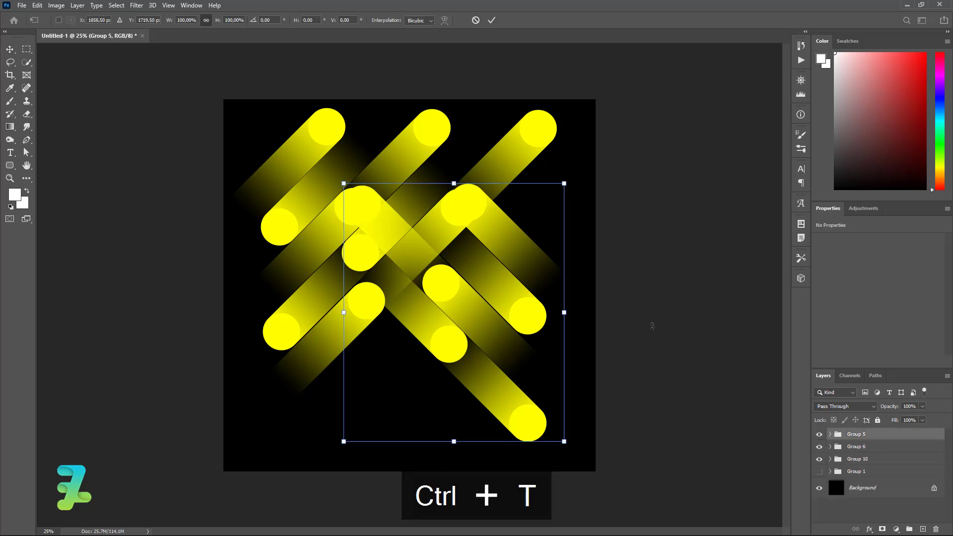
{"action": "left_click_drag", "start_coordinate": [590, 175], "coordinate": [626, 468]}
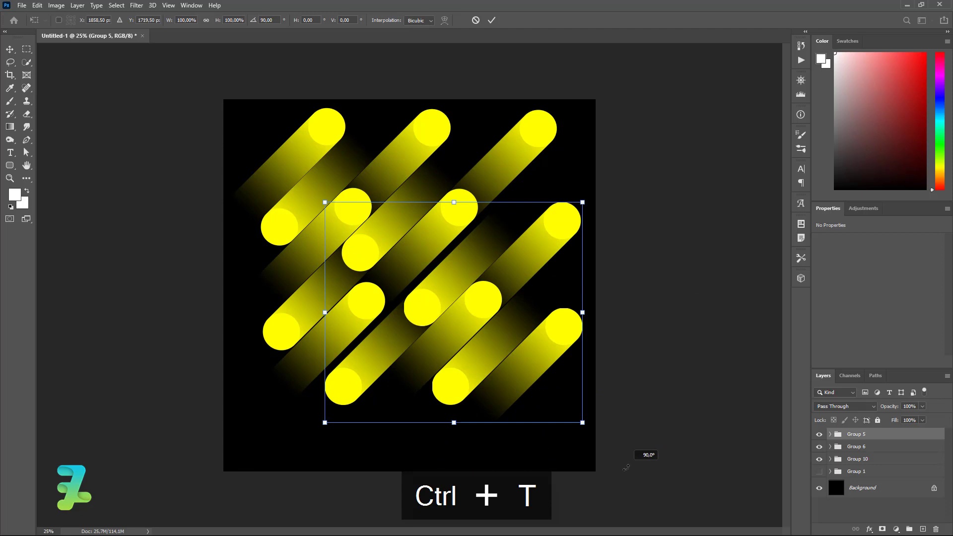
{"action": "left_click", "coordinate": [10, 49]}
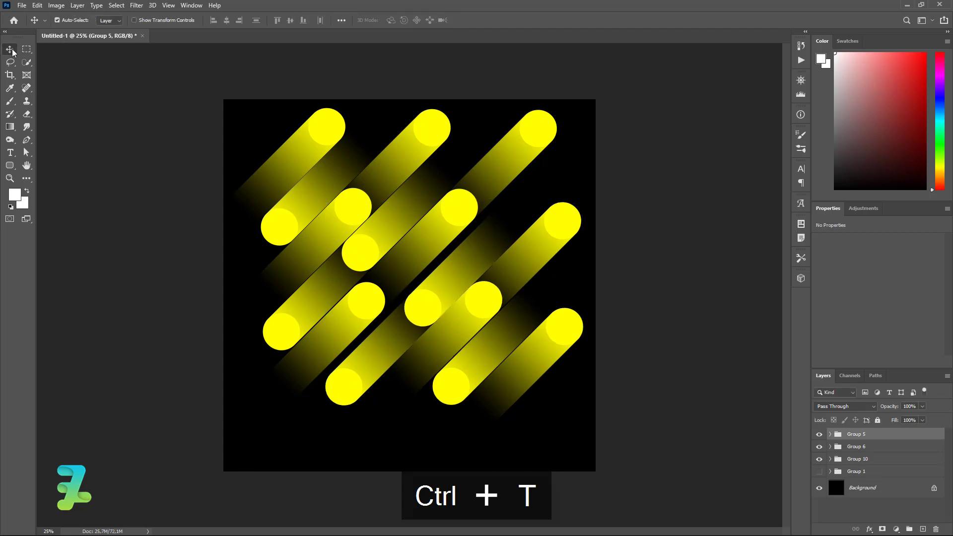
{"action": "left_click_drag", "start_coordinate": [442, 288], "coordinate": [382, 334]}
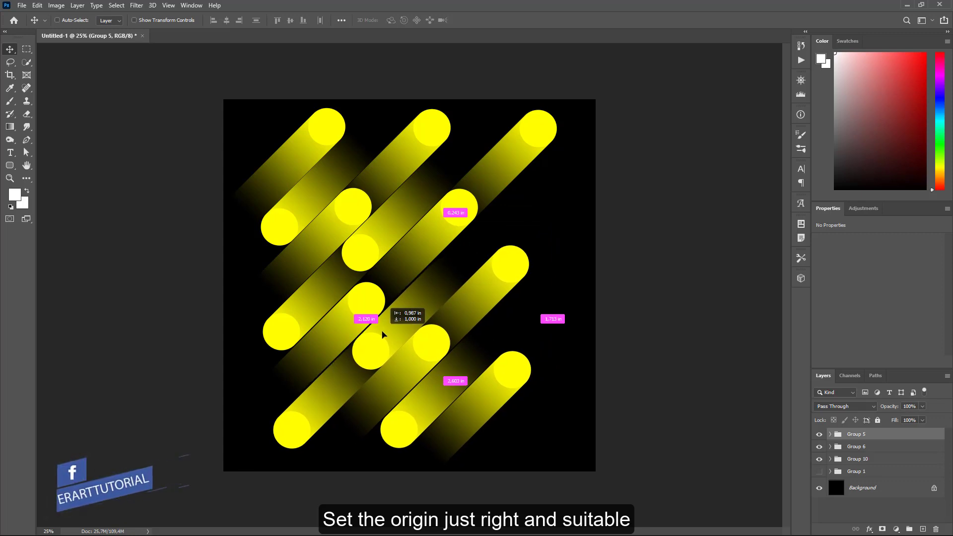
- Lower the Group 5 capsules slightly so the lowest sits near the bottom edge
{"action": "left_click_drag", "start_coordinate": [383, 334], "coordinate": [382, 335]}
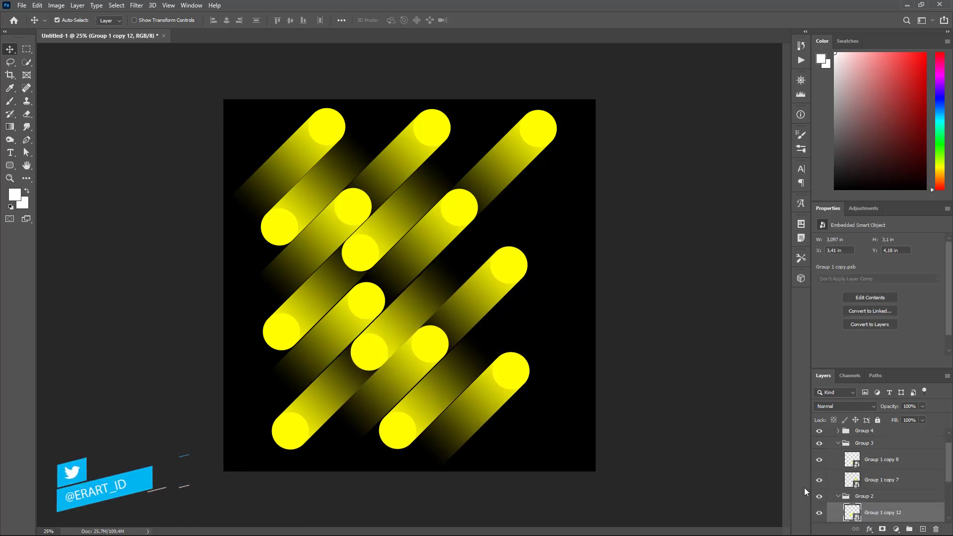
- Duplicate Group 1 copy 12 and place the copy in the right-hand gap
{"action": "scroll", "coordinate": [836, 499], "scroll_direction": "down", "scroll_amount": 1}
{"action": "left_click", "coordinate": [819, 500]}
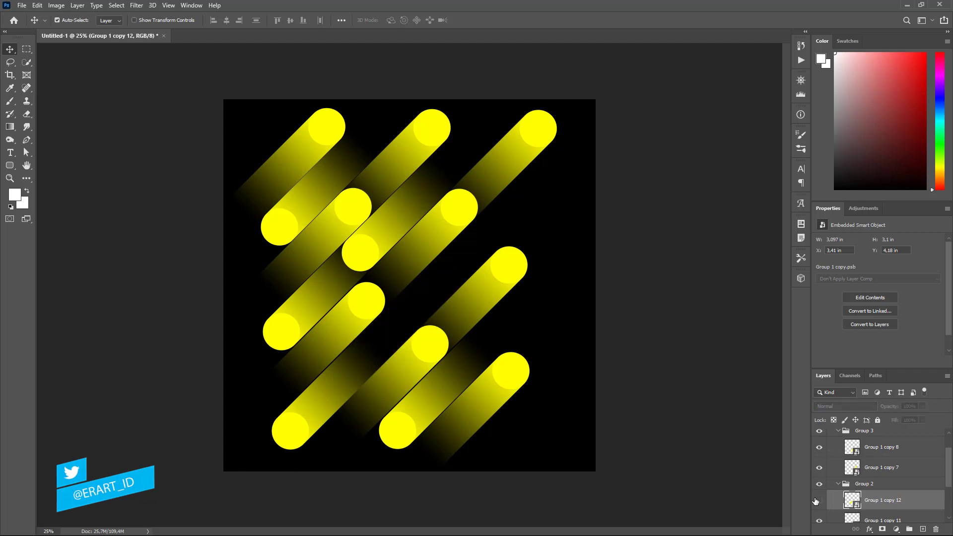
{"action": "key", "text": "ctrl+j"}
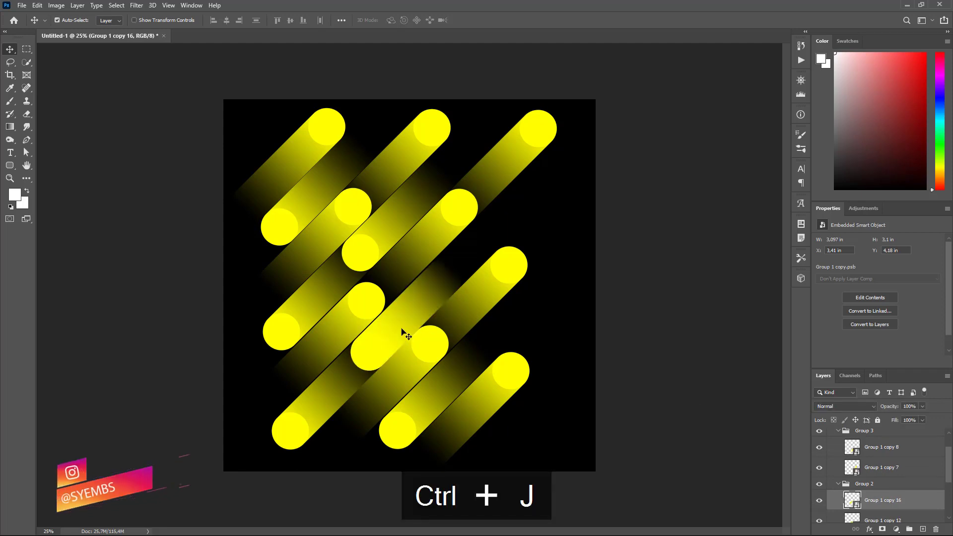
{"action": "left_click_drag", "start_coordinate": [402, 330], "coordinate": [531, 234]}
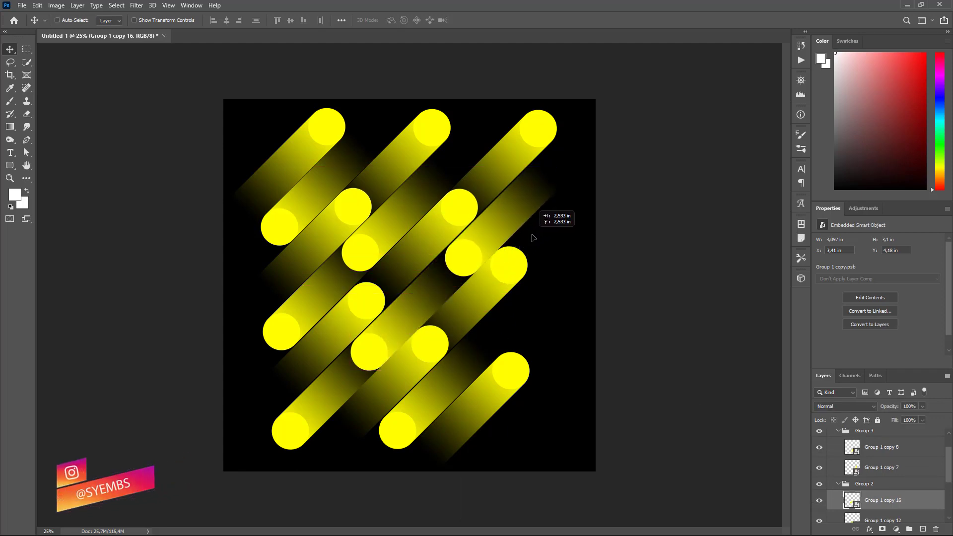
{"action": "left_click_drag", "start_coordinate": [531, 233], "coordinate": [523, 236]}
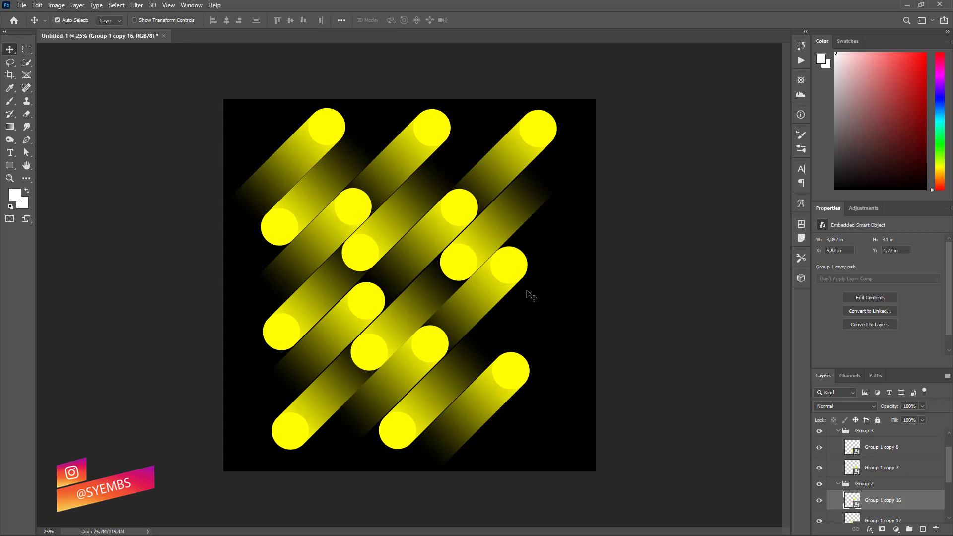
- Move the Group 3 capsules up and to the right to close the diagonal gap
{"action": "left_click", "coordinate": [434, 346]}
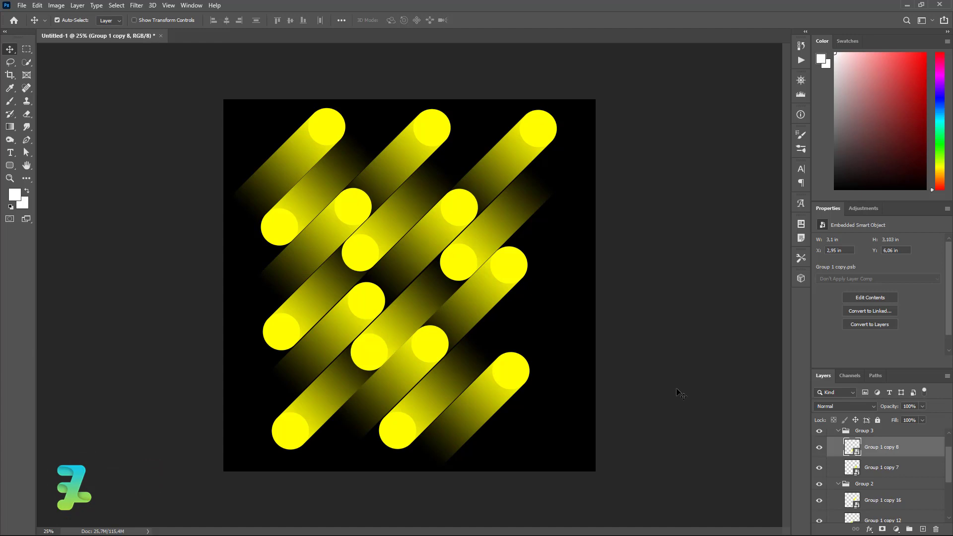
{"action": "left_click", "coordinate": [840, 427]}
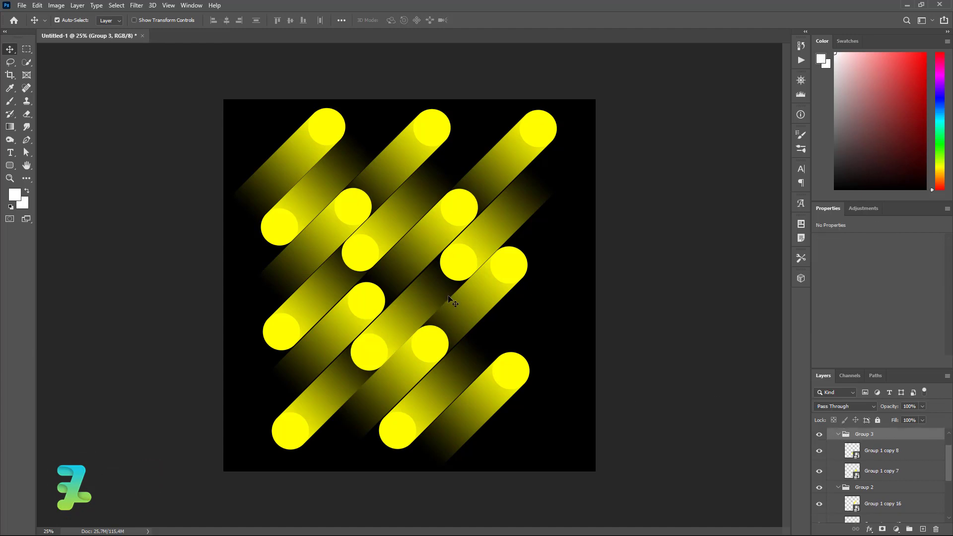
{"action": "left_click_drag", "start_coordinate": [491, 285], "coordinate": [533, 255]}
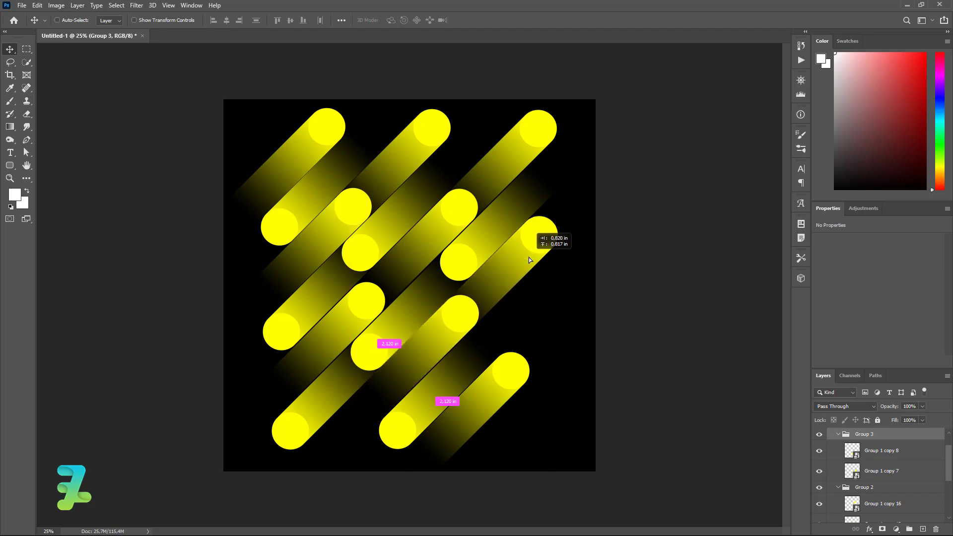
{"action": "left_click_drag", "start_coordinate": [534, 255], "coordinate": [521, 257]}
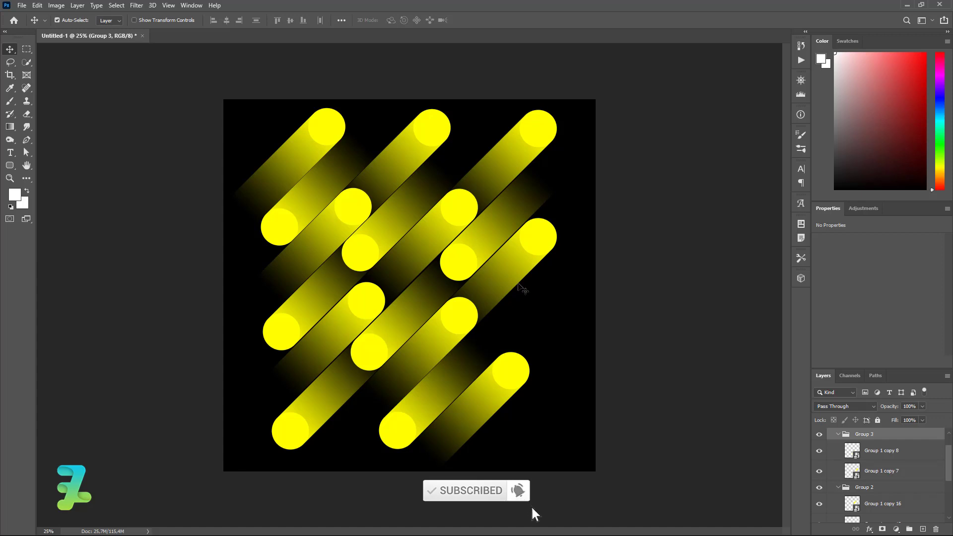
- Move Group 1 copy 6 and copy 2 up-right, copy 2 ending at X 5.85 in, Y 6.06 in
{"action": "left_click", "coordinate": [408, 428]}
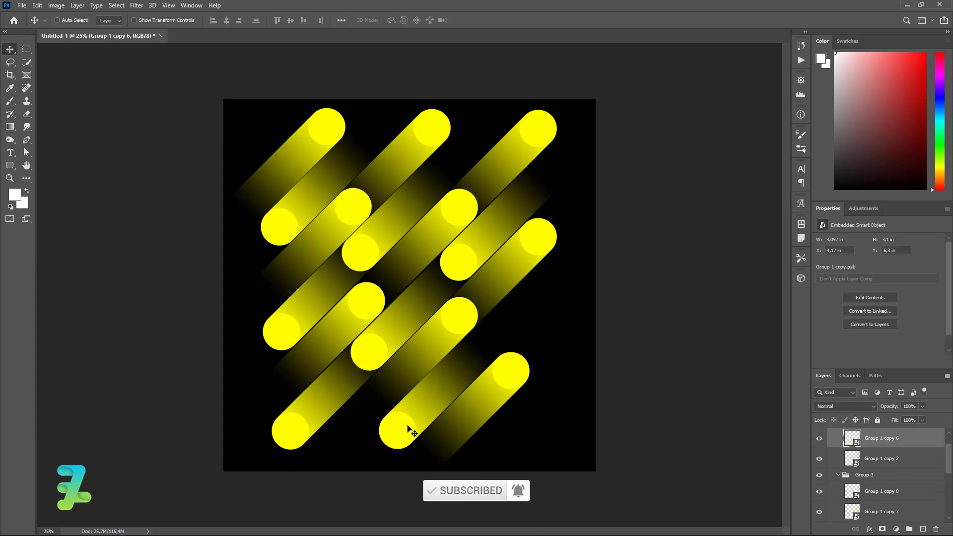
{"action": "mouse_move", "coordinate": [408, 427]}
{"action": "left_mouse_down"}
{"action": "mouse_move", "coordinate": [463, 389]}
{"action": "mouse_move", "coordinate": [469, 364]}
{"action": "left_mouse_up"}
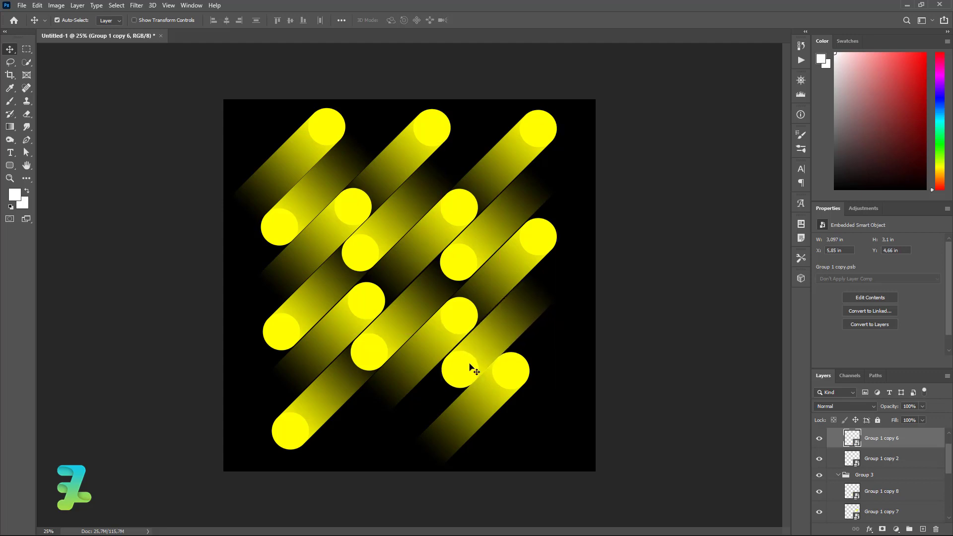
{"action": "key", "text": "Up"}
{"action": "left_click", "coordinate": [517, 376]}
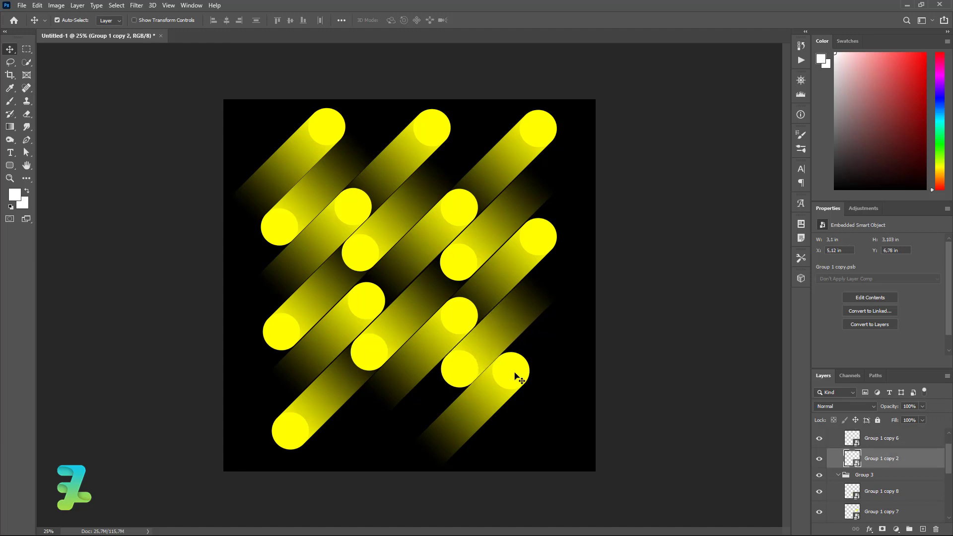
{"action": "left_click_drag", "start_coordinate": [516, 377], "coordinate": [540, 350]}
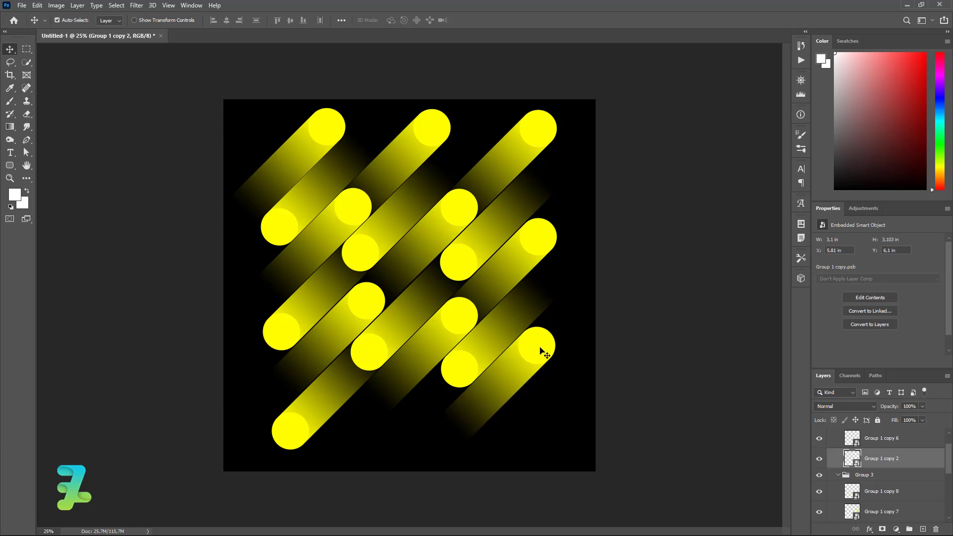
{"action": "key", "text": "Left"}
{"action": "key", "text": "Right"}
{"action": "key", "text": "Right"}
{"action": "key", "text": "Right"}
{"action": "key", "text": "Left"}
{"action": "key", "text": "Right"}
{"action": "key", "text": "Left"}
{"action": "key", "text": "Left"}
- Reposition the Group 1 copy 10 pill, shifting it up and to the right
{"action": "left_click", "coordinate": [353, 253]}
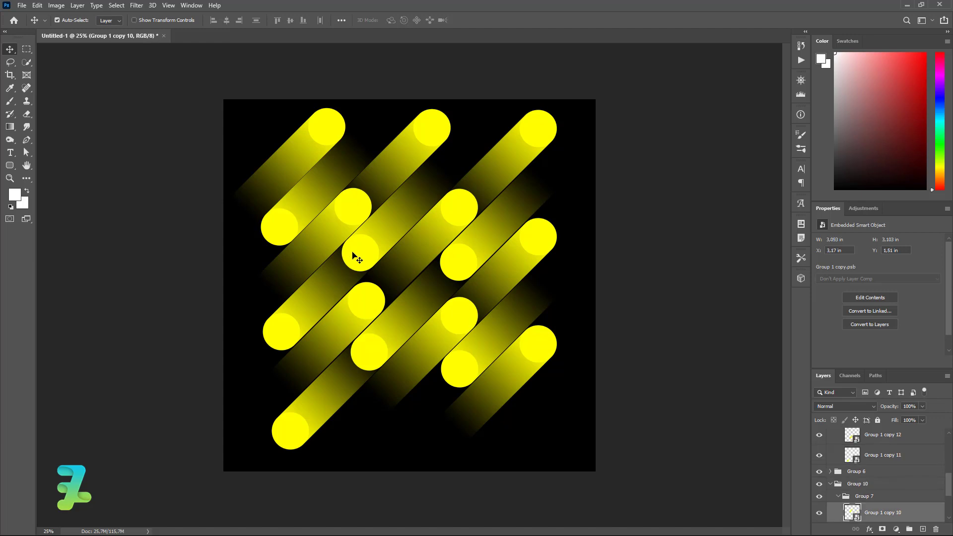
{"action": "key", "text": "Down"}
{"action": "key", "text": "Left"}
{"action": "key", "text": "Down"}
{"action": "key", "text": "Left"}
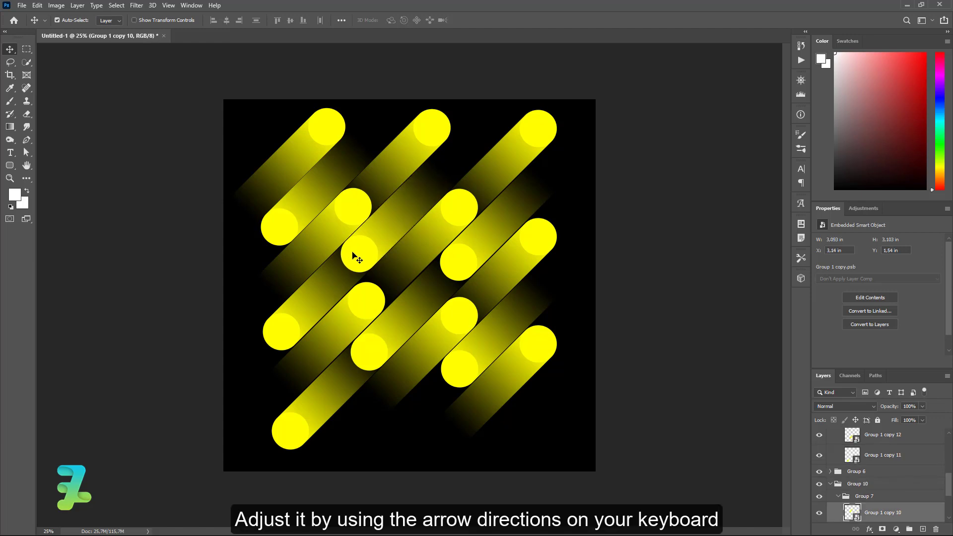
{"action": "key", "text": "Down"}
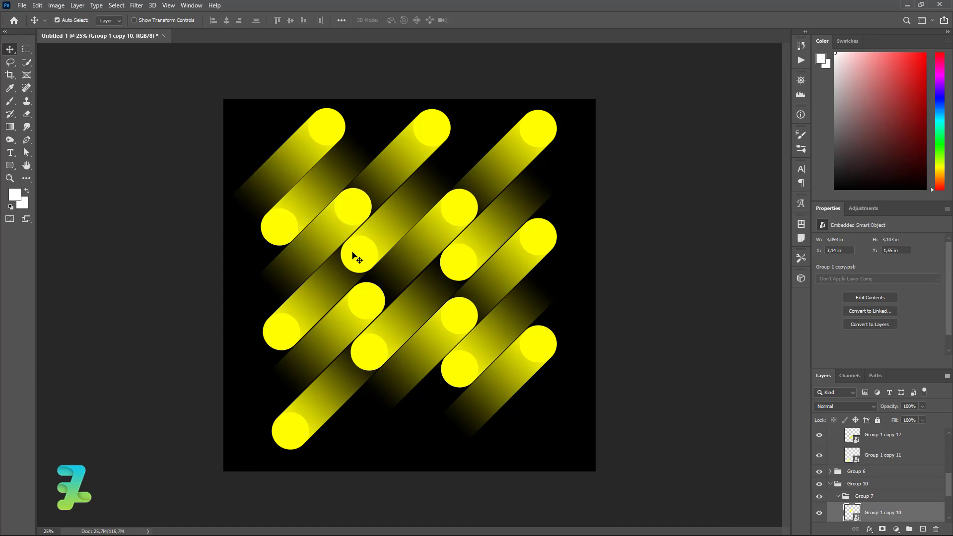
{"action": "key", "text": "Right"}
{"action": "key", "text": "Up"}
{"action": "key", "text": "Right"}
{"action": "key", "text": "shift+Right"}
{"action": "key", "text": "shift+Up"}
{"action": "key", "text": "shift+Up"}
{"action": "key", "text": "shift+Up"}
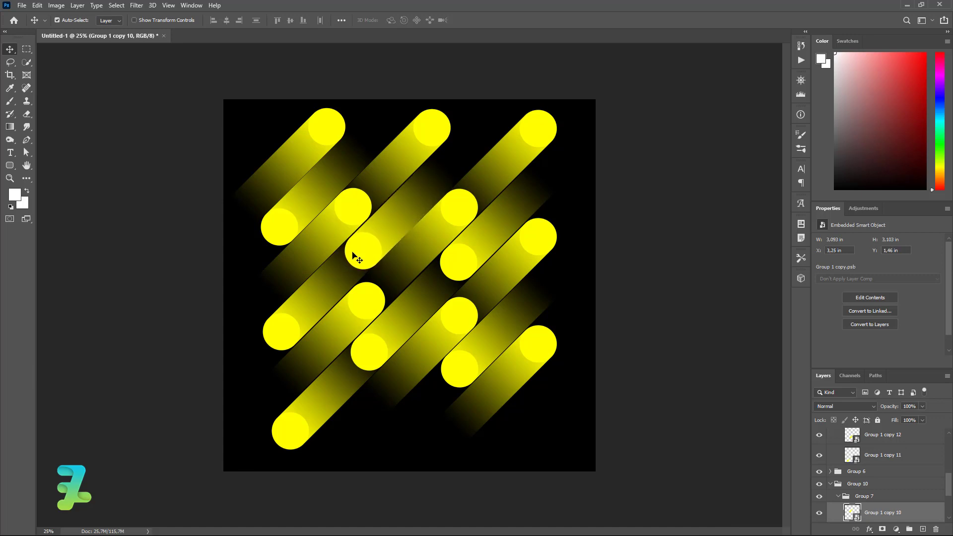
{"action": "key", "text": "shift+Right"}
{"action": "key", "text": "shift+Up"}
{"action": "key", "text": "shift+Right"}
{"action": "key", "text": "shift+Up"}
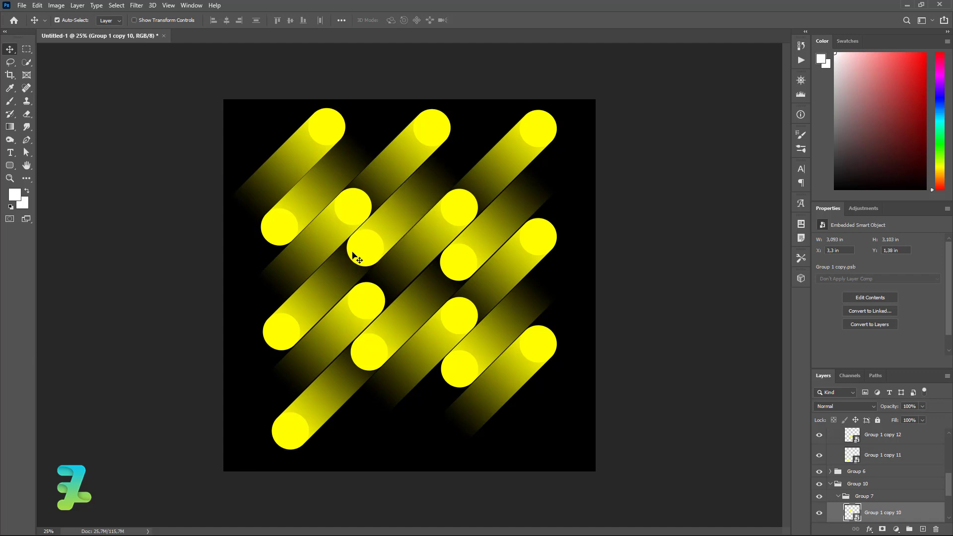
{"action": "key", "text": "shift+Right"}
{"action": "key", "text": "shift+Up"}
{"action": "key", "text": "shift+Up"}
{"action": "key", "text": "shift+Right"}
- Move the Group 1 copy 5 pill up and right into line with the diagonal
{"action": "left_click", "coordinate": [352, 210]}
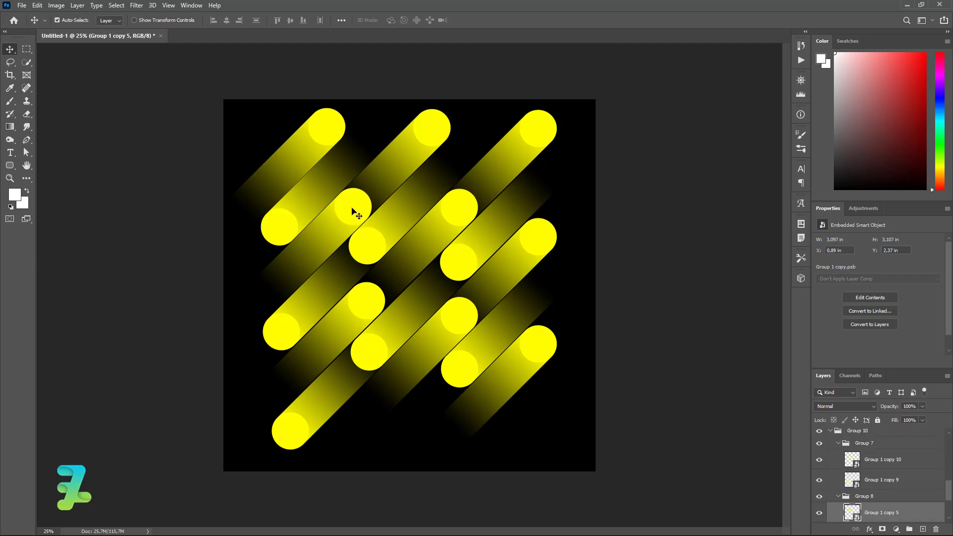
{"action": "key", "text": "shift+Up"}
{"action": "key", "text": "shift+Right"}
{"action": "key", "text": "shift+Up"}
{"action": "key", "text": "shift+Right"}
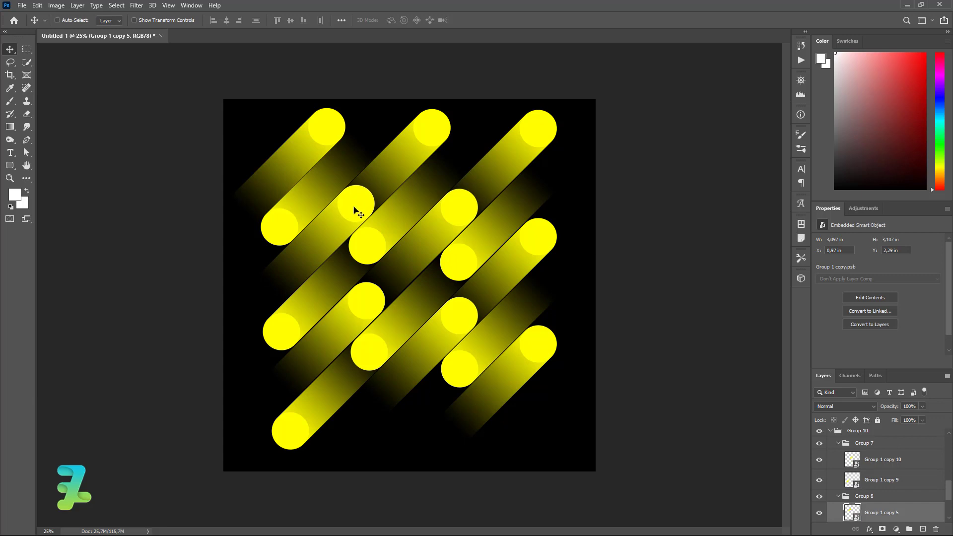
{"action": "left_click_drag", "start_coordinate": [354, 210], "coordinate": [365, 198]}
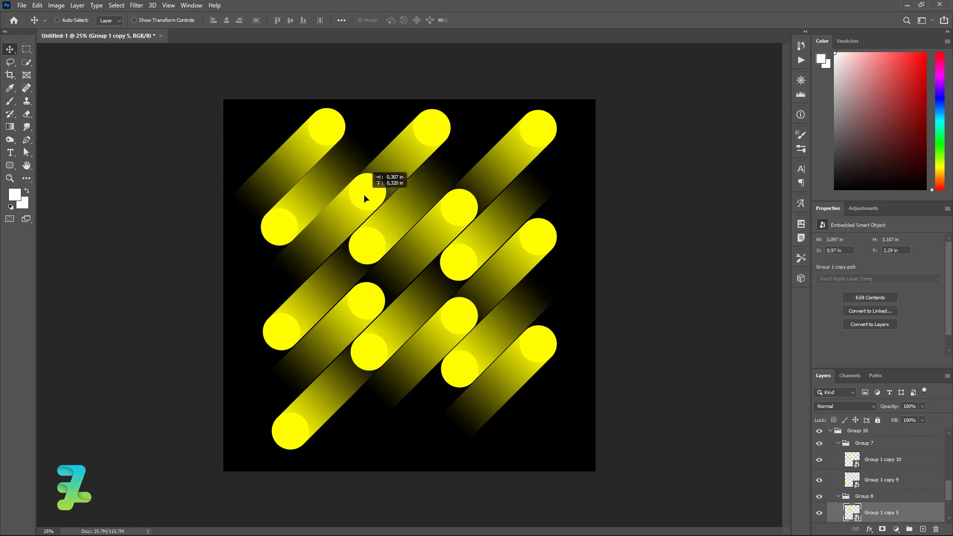
{"action": "left_click_drag", "start_coordinate": [364, 198], "coordinate": [365, 197]}
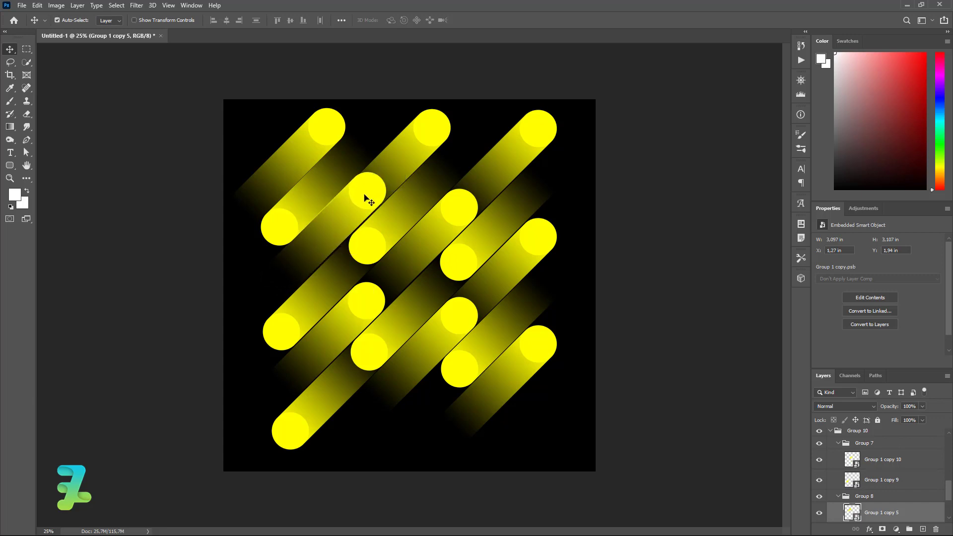
{"action": "key", "text": "shift+Right"}
{"action": "key", "text": "Left"}
{"action": "key", "text": "Down"}
{"action": "key", "text": "Left"}
{"action": "key", "text": "Down"}
{"action": "key", "text": "Down"}
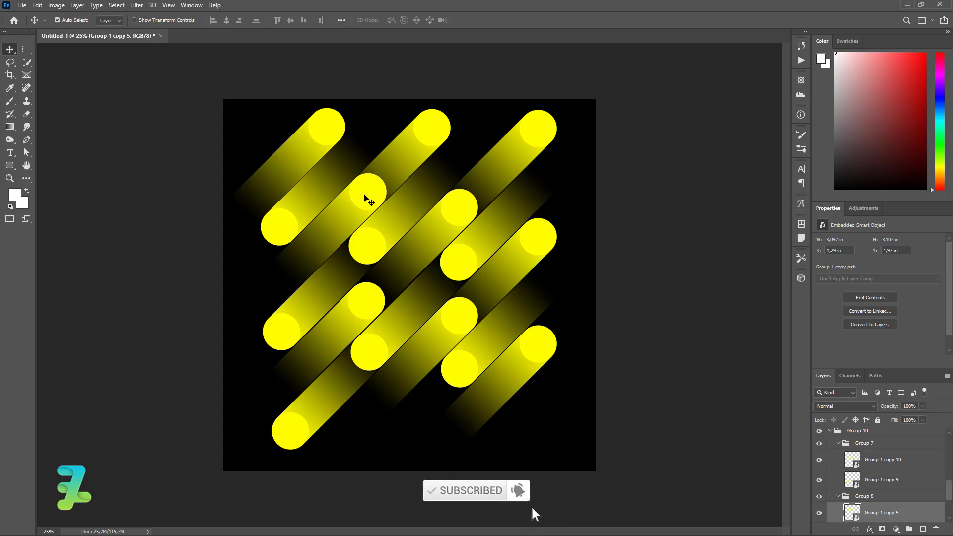
- Nudge the Group 1 copy 12 pill slightly down-left to X 3.36 in, Y 4.24 in
{"action": "left_click", "coordinate": [373, 363]}
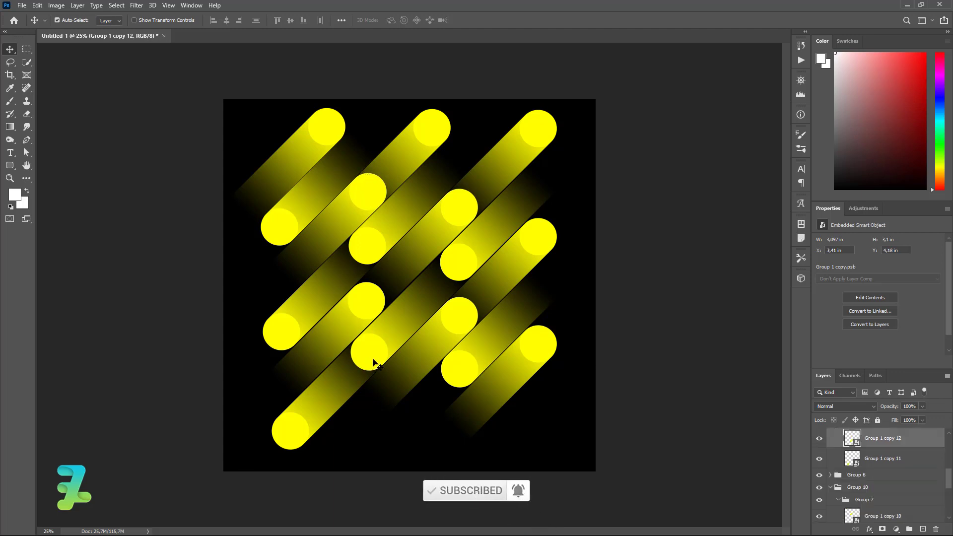
{"action": "key", "text": "Left"}
{"action": "key", "text": "Down"}
{"action": "key", "text": "Down"}
{"action": "key", "text": "Left"}
{"action": "key", "text": "Left"}
{"action": "key", "text": "Left"}
{"action": "key", "text": "Left"}
{"action": "key", "text": "Down"}
{"action": "key", "text": "Down"}
{"action": "key", "text": "Down"}
{"action": "key", "text": "Down"}
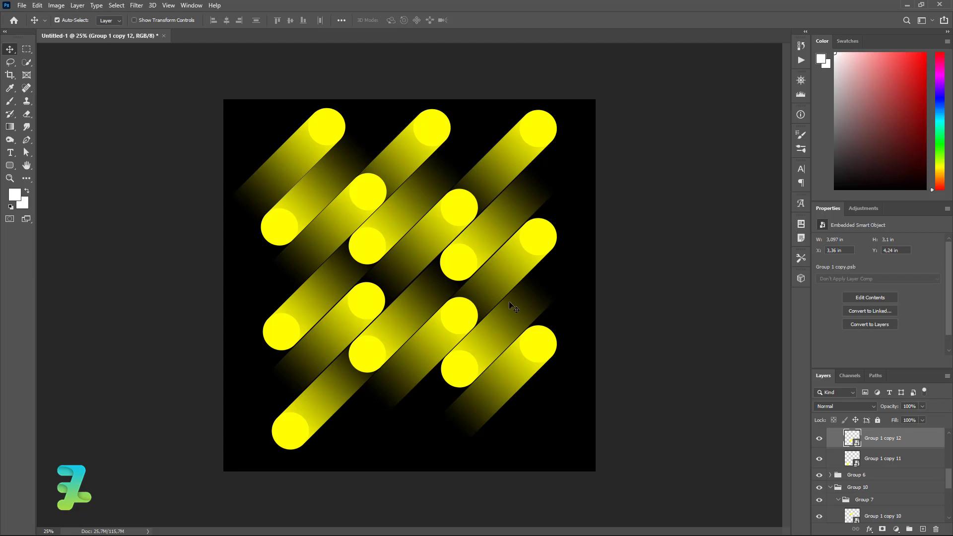
- Collapse Groups 10, 2, 3, 4 and 5 in the Layers panel
{"action": "left_click", "coordinate": [830, 488]}
{"action": "scroll", "coordinate": [832, 488], "scroll_direction": "up", "scroll_amount": 2}
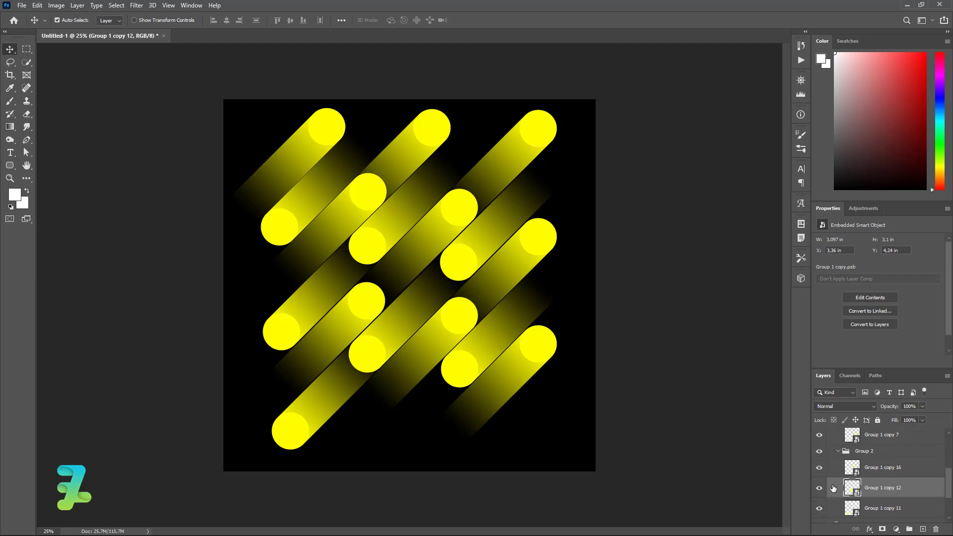
{"action": "left_click", "coordinate": [840, 452]}
{"action": "scroll", "coordinate": [837, 458], "scroll_direction": "up", "scroll_amount": 2}
{"action": "left_click", "coordinate": [838, 456]}
{"action": "scroll", "coordinate": [839, 455], "scroll_direction": "up", "scroll_amount": 2}
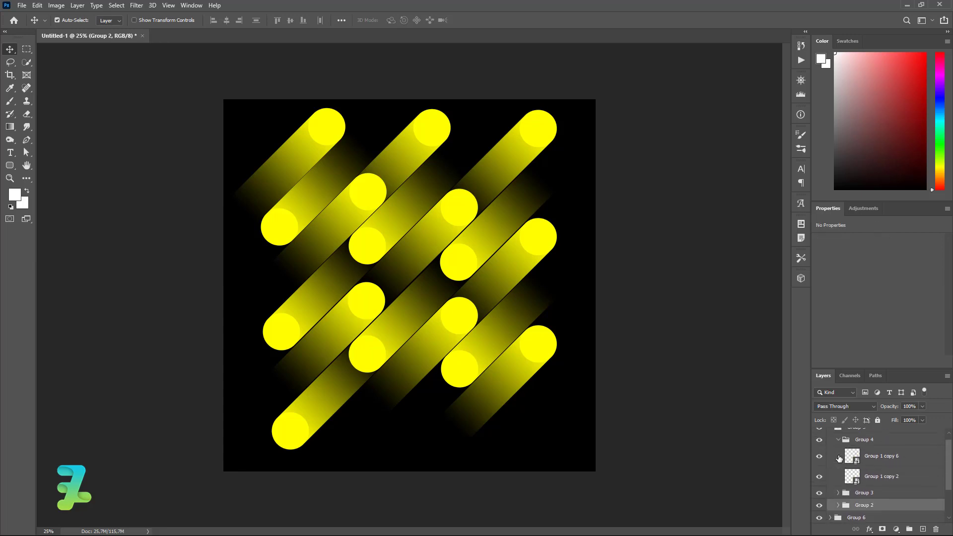
{"action": "left_click", "coordinate": [838, 448]}
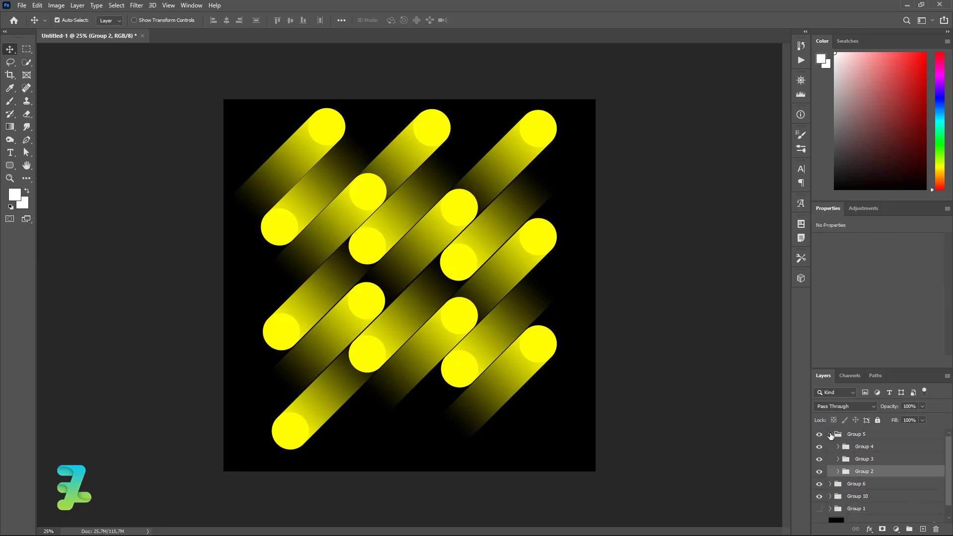
{"action": "left_click", "coordinate": [830, 435]}
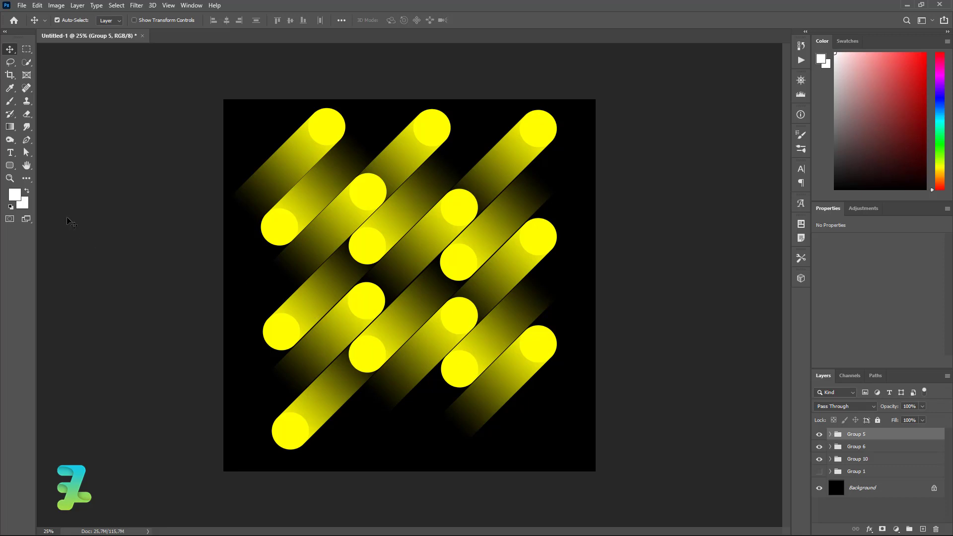
{"action": "left_click", "coordinate": [10, 152]}
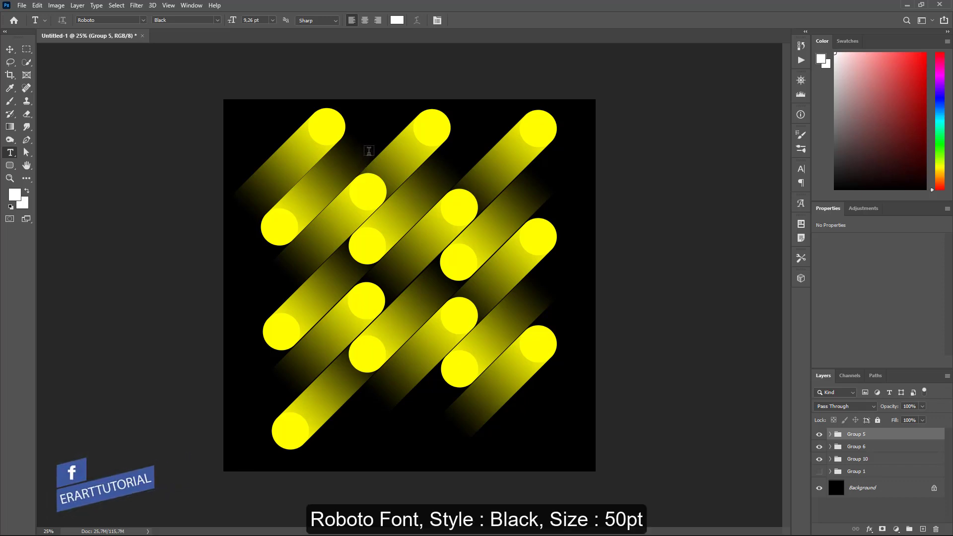
- Add a white 90 pt Roboto Black letter 'C' near the top centre of the cover
{"action": "left_click", "coordinate": [368, 150]}
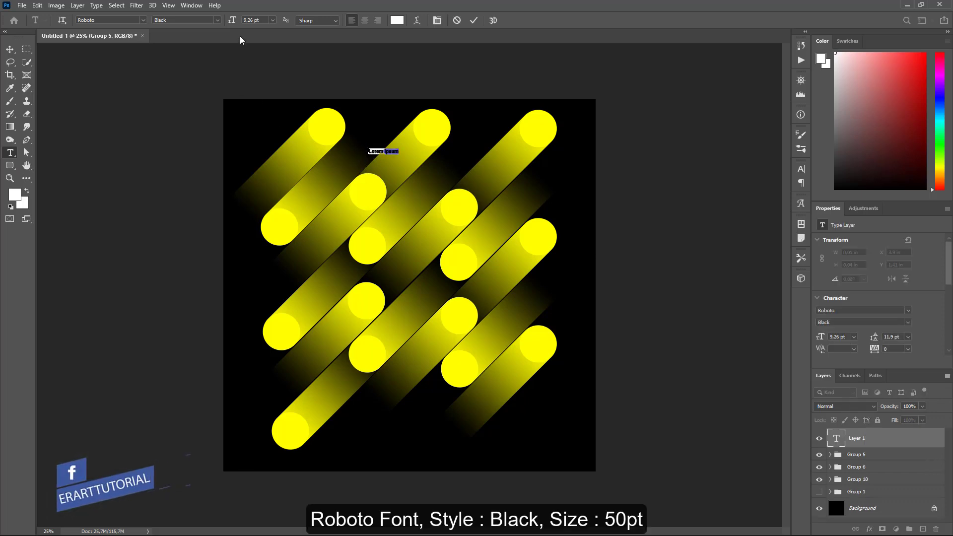
{"action": "left_click", "coordinate": [199, 20]}
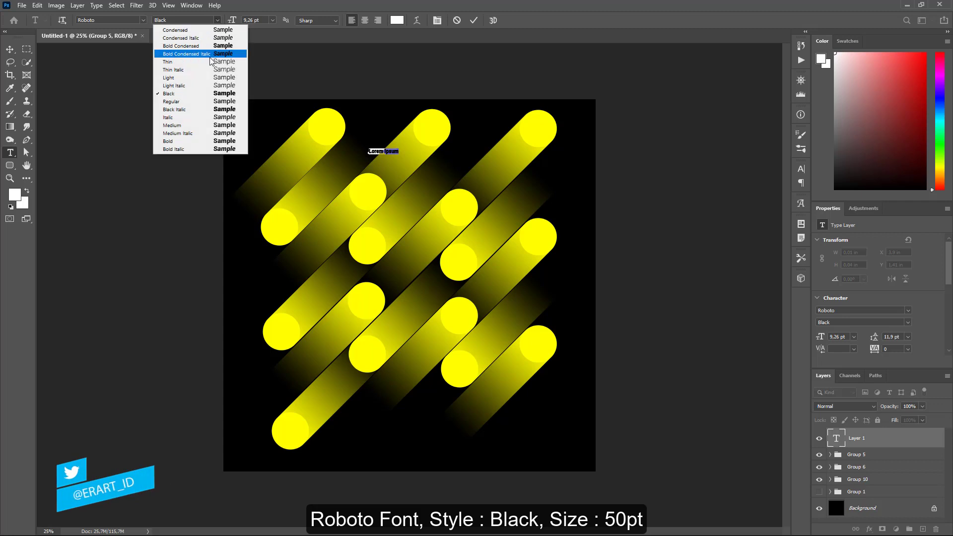
{"action": "left_click", "coordinate": [219, 93]}
{"action": "left_click", "coordinate": [251, 21]}
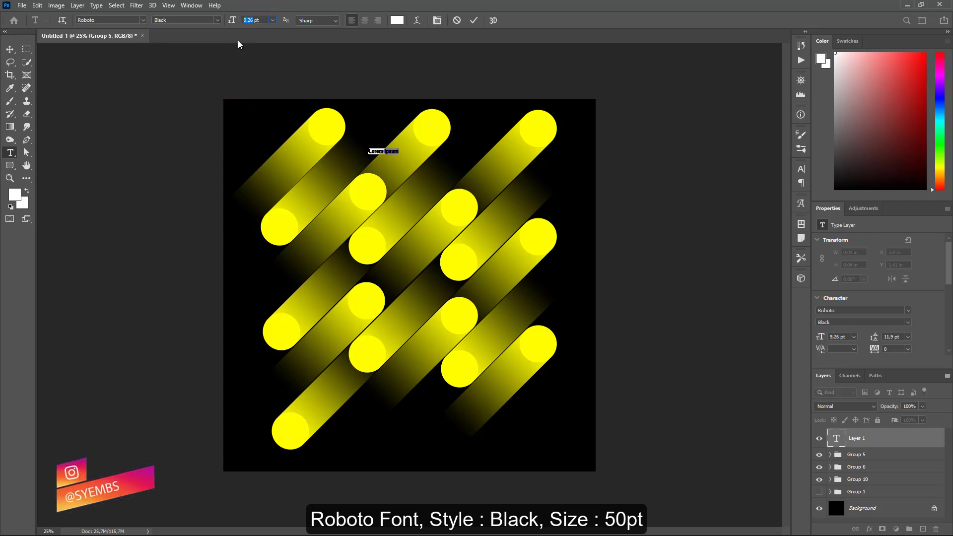
{"action": "type", "text": "50"}
{"action": "key", "text": "Return"}
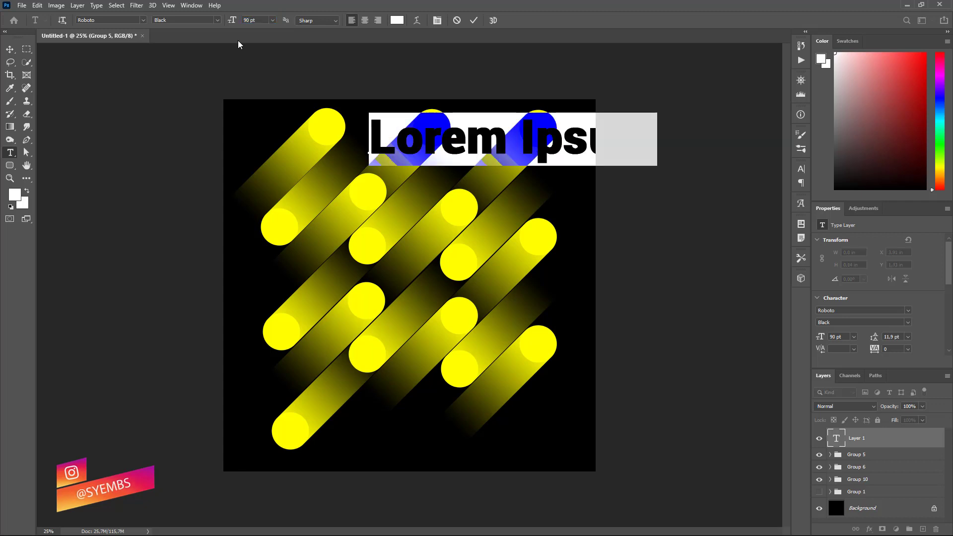
{"action": "type", "text": "C"}
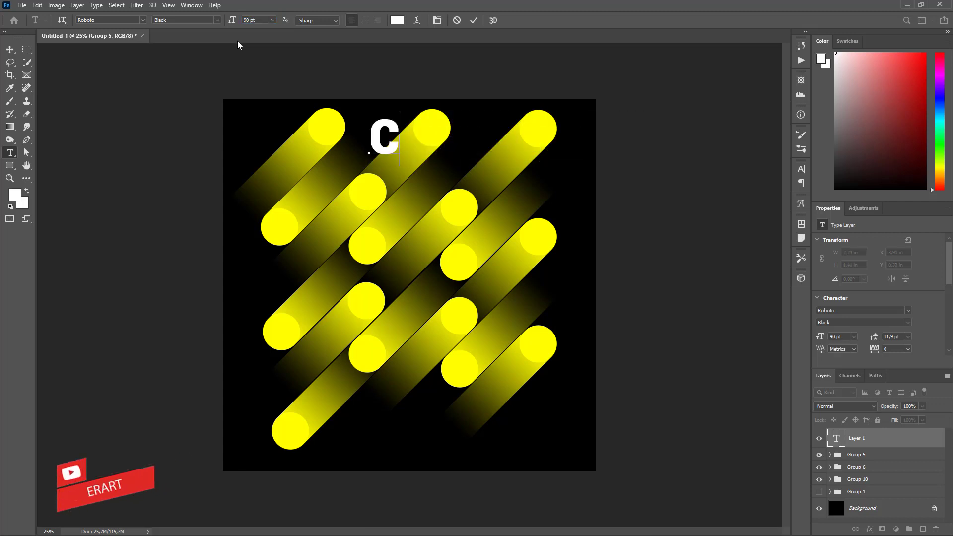
{"action": "left_click", "coordinate": [9, 49]}
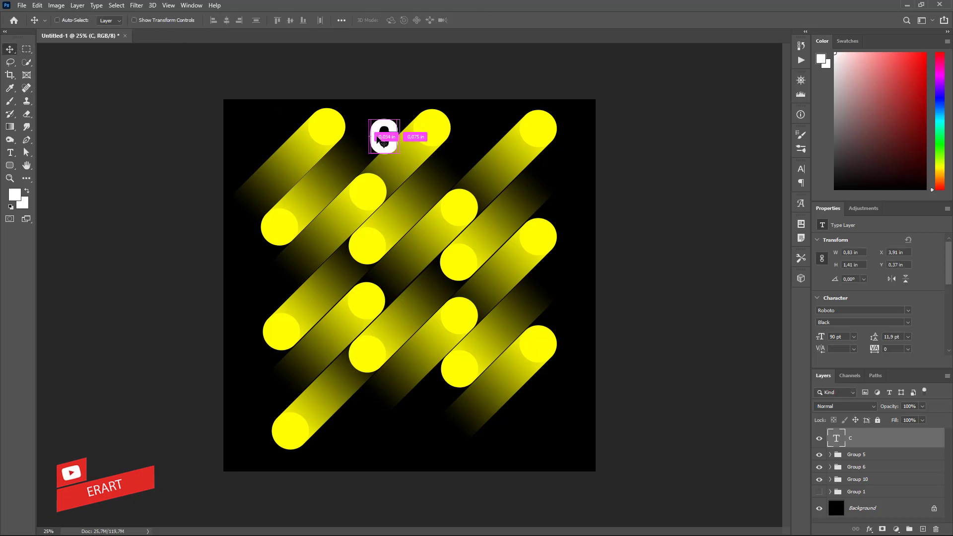
- Move the C, then duplicate it and retype the copy as an O placed below
{"action": "left_click_drag", "start_coordinate": [380, 139], "coordinate": [442, 220]}
{"action": "key", "text": "ctrl+j"}
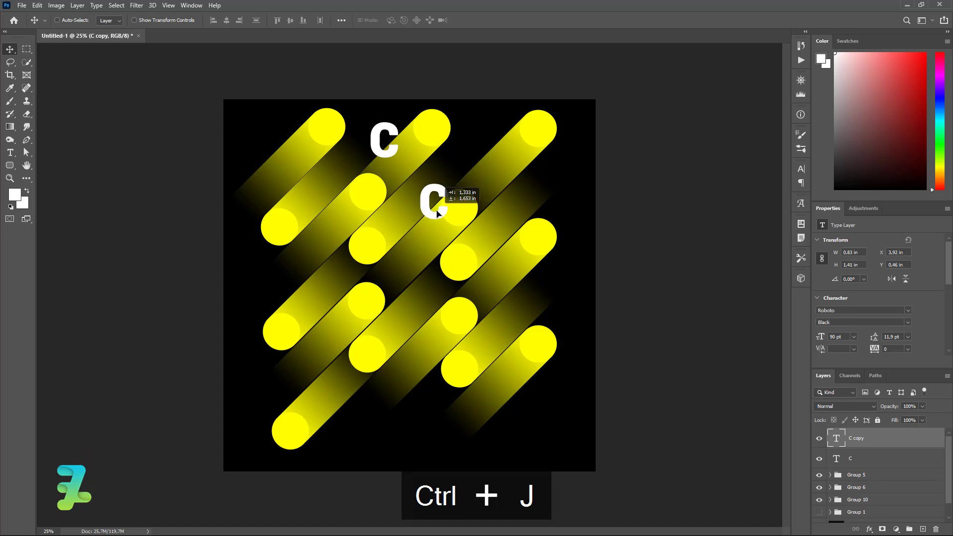
{"action": "double_click", "coordinate": [837, 437]}
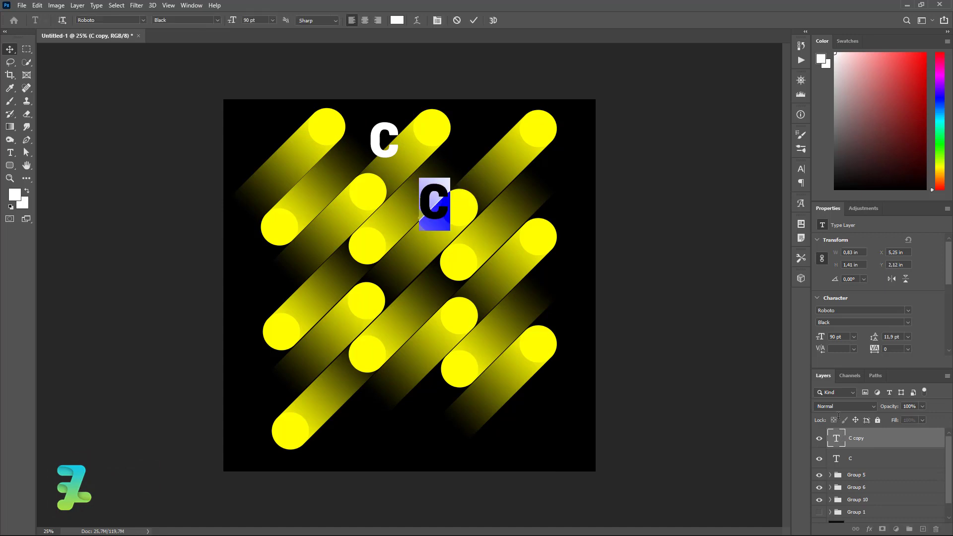
{"action": "type", "text": "O"}
{"action": "left_click", "coordinate": [10, 49]}
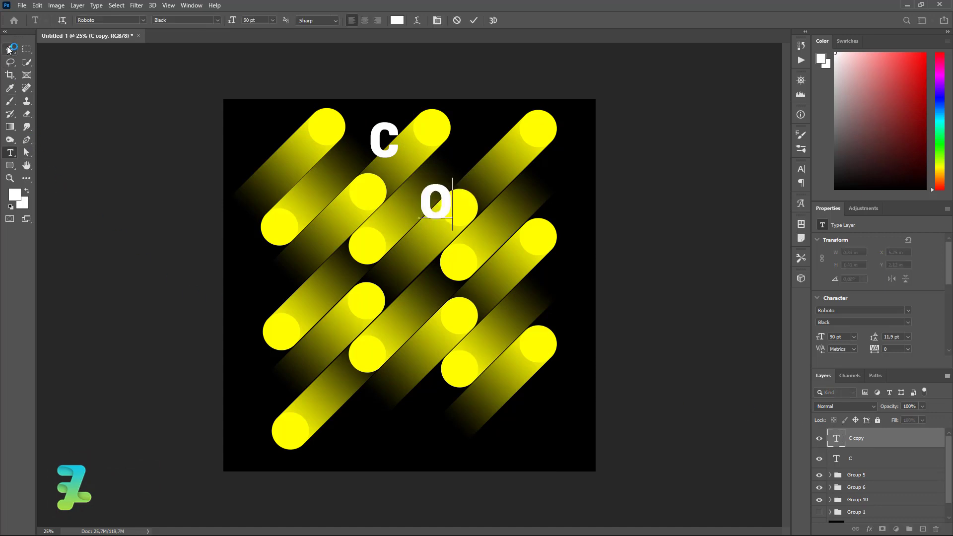
{"action": "mouse_move", "coordinate": [442, 214]}
{"action": "left_mouse_down"}
{"action": "mouse_move", "coordinate": [430, 213]}
{"action": "mouse_move", "coordinate": [424, 311]}
{"action": "mouse_move", "coordinate": [425, 296]}
{"action": "left_mouse_up"}
- Make an E from a copy of the O, and drag a second C copy downward
{"action": "key", "text": "ctrl+j"}
{"action": "double_click", "coordinate": [836, 439]}
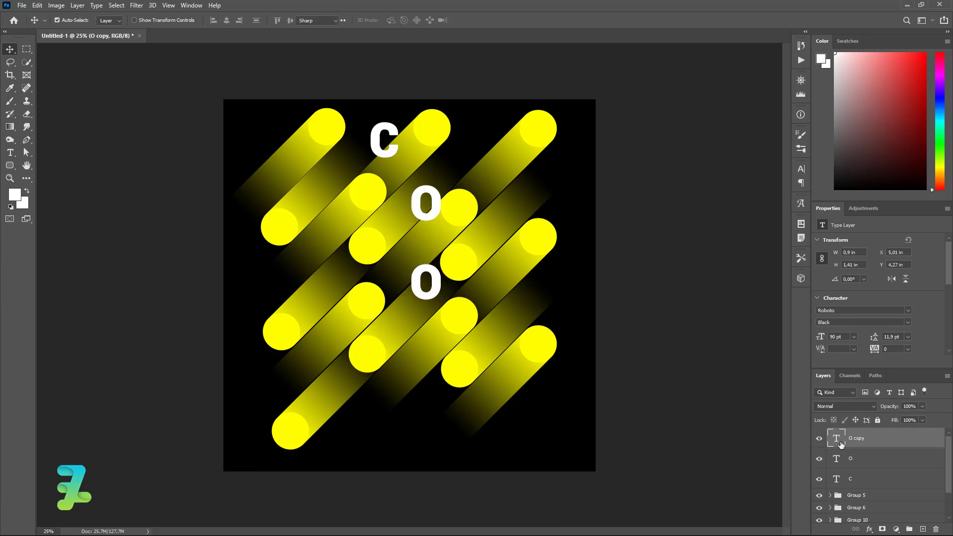
{"action": "type", "text": "E"}
{"action": "left_click", "coordinate": [9, 49]}
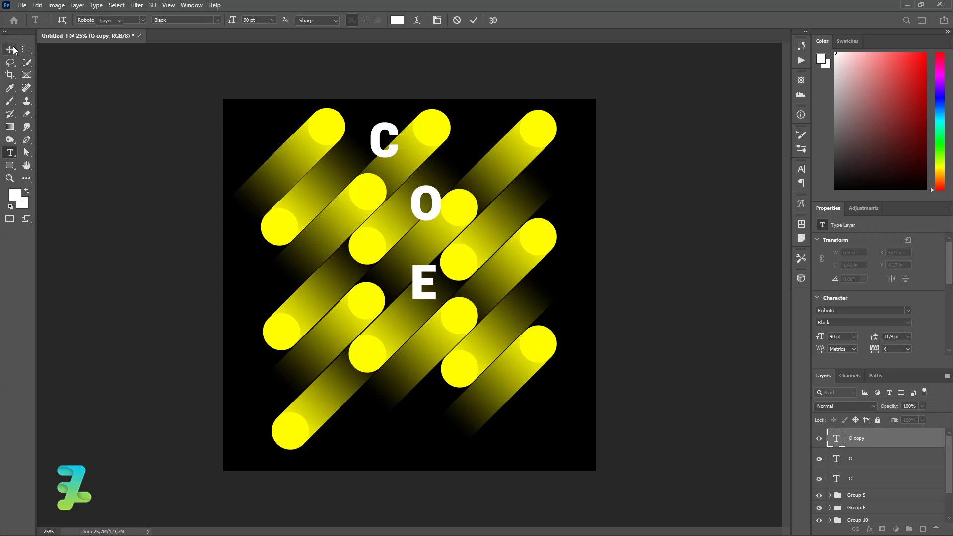
{"action": "left_click", "coordinate": [394, 159], "text": "ctrl"}
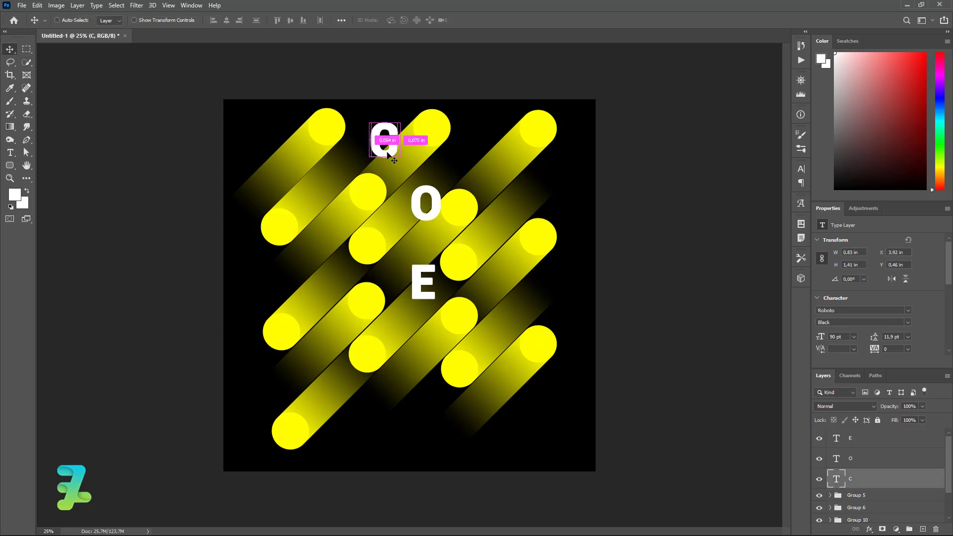
{"action": "key", "text": "ctrl+j"}
{"action": "mouse_move", "coordinate": [394, 158]}
{"action": "left_mouse_down"}
{"action": "mouse_move", "coordinate": [387, 258]}
{"action": "mouse_move", "coordinate": [384, 234]}
{"action": "left_mouse_up"}
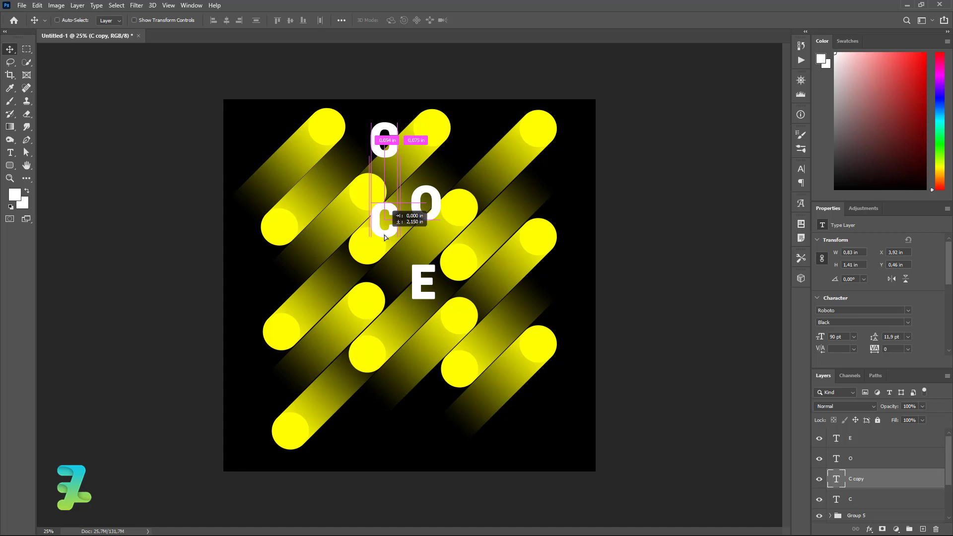
- Place the copied C below the first one and retype it as V
{"action": "left_click_drag", "start_coordinate": [384, 234], "coordinate": [384, 234]}
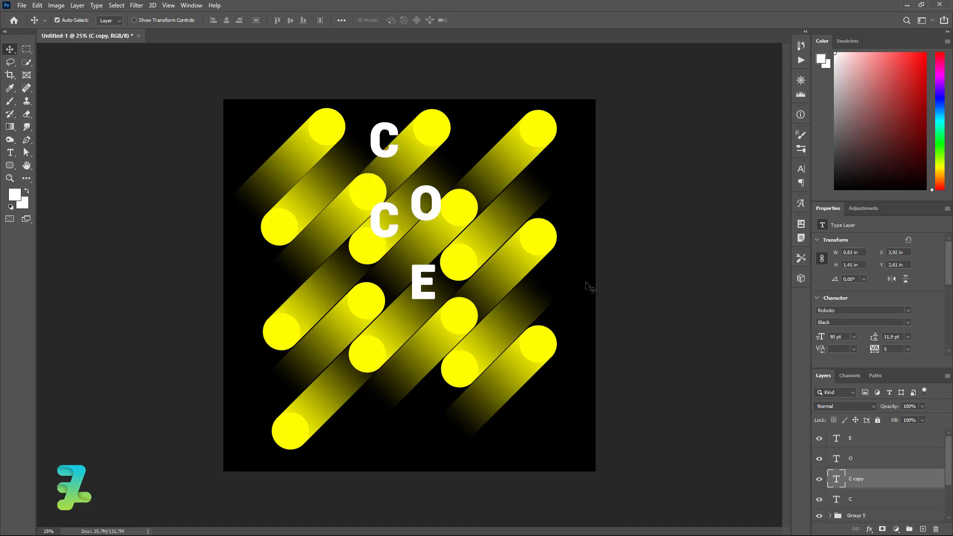
{"action": "double_click", "coordinate": [835, 479]}
{"action": "type", "text": "V"}
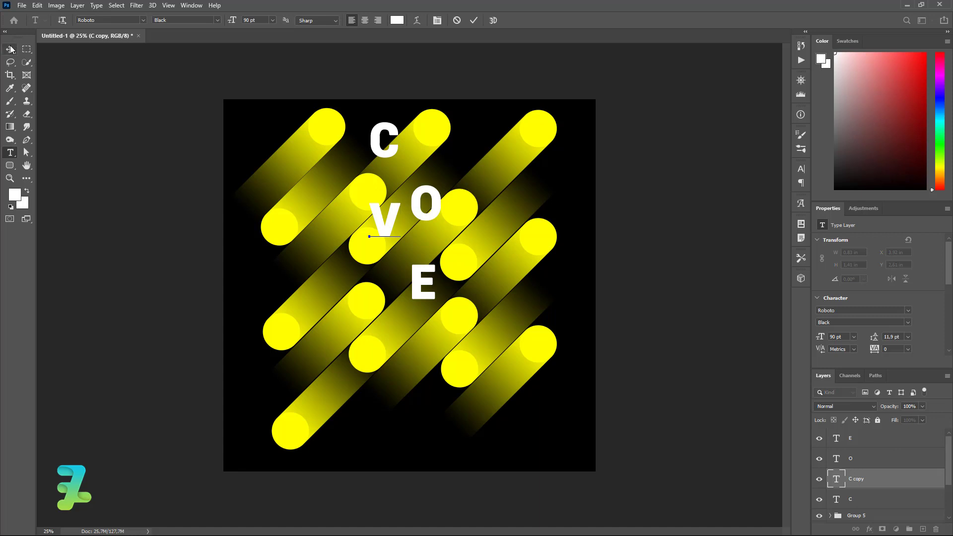
{"action": "left_click", "coordinate": [10, 48]}
- Raise the O beside the C and the E beside the V, fine-tuning the O
{"action": "double_click", "coordinate": [417, 203]}
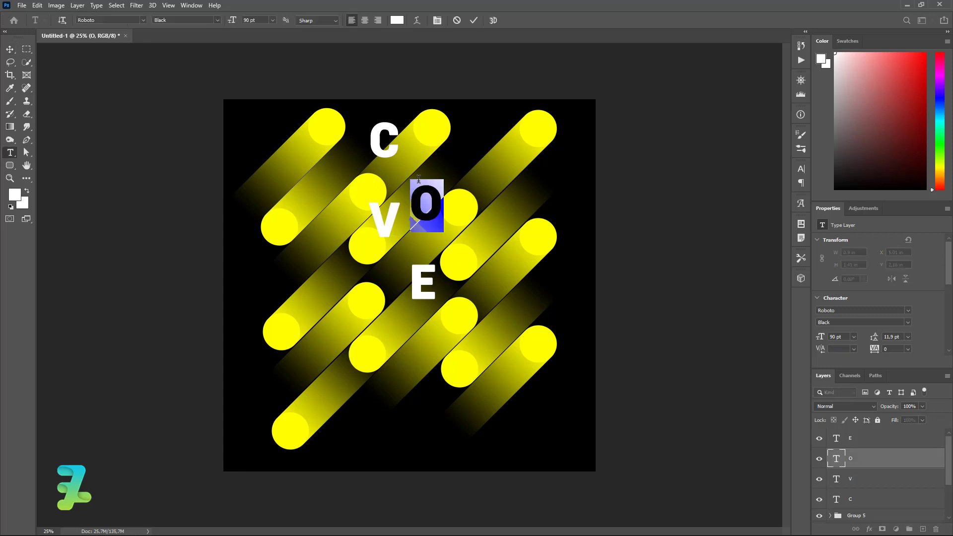
{"action": "key", "text": "ctrl+z"}
{"action": "left_click", "coordinate": [10, 48]}
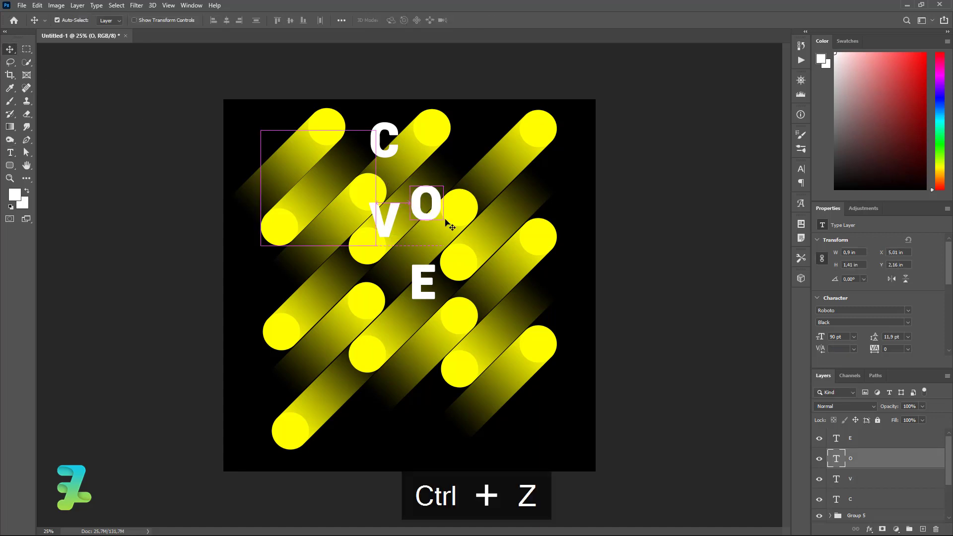
{"action": "double_click", "coordinate": [419, 190]}
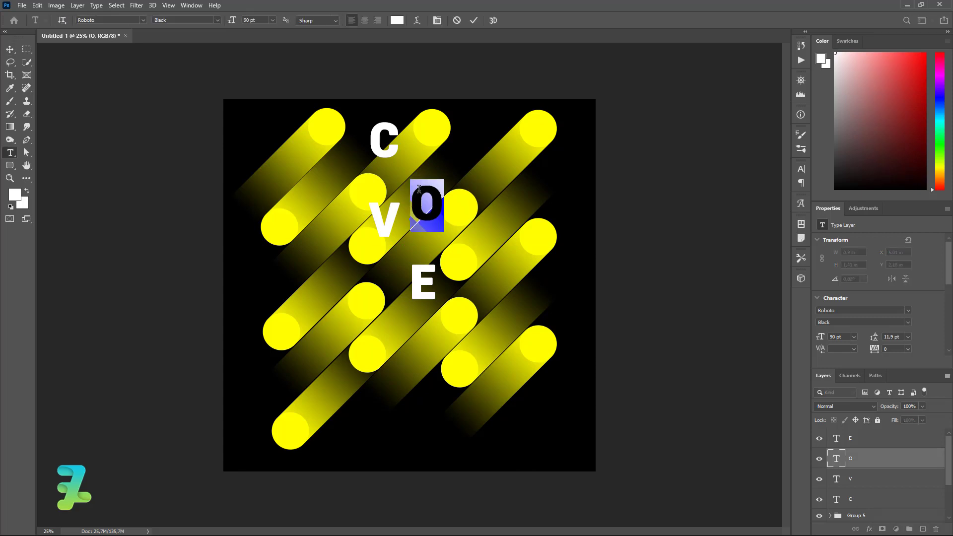
{"action": "left_click", "coordinate": [10, 49]}
{"action": "left_click_drag", "start_coordinate": [426, 210], "coordinate": [416, 184]}
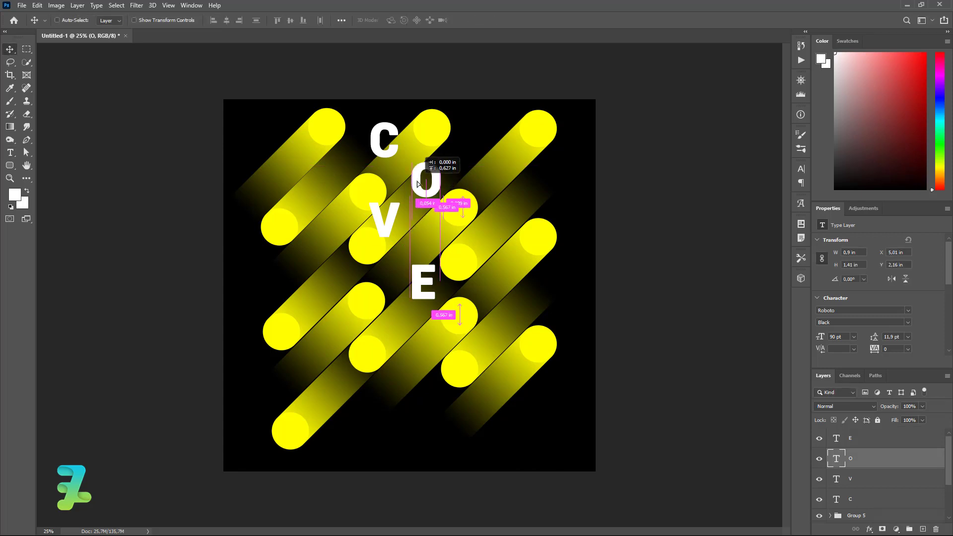
{"action": "left_click_drag", "start_coordinate": [422, 284], "coordinate": [420, 254]}
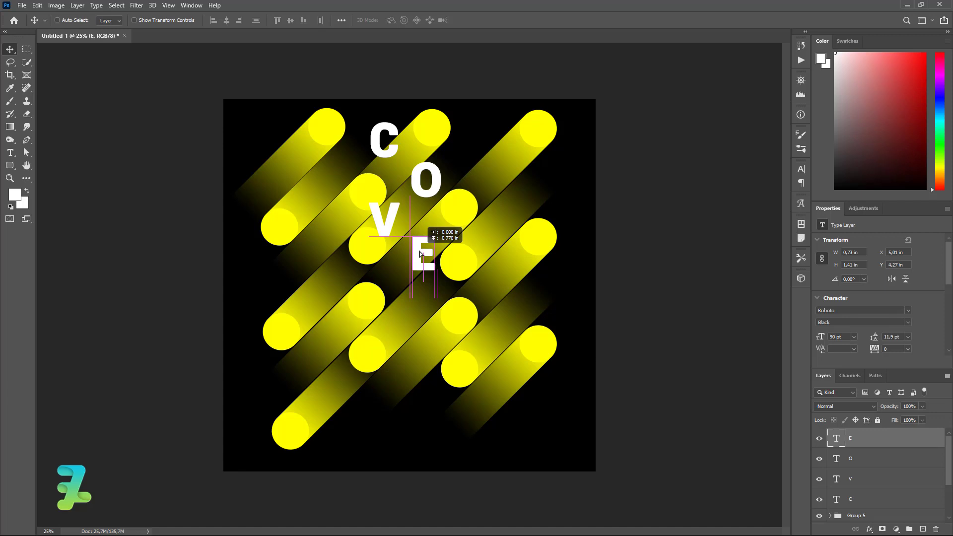
{"action": "left_click", "coordinate": [418, 176], "text": "ctrl"}
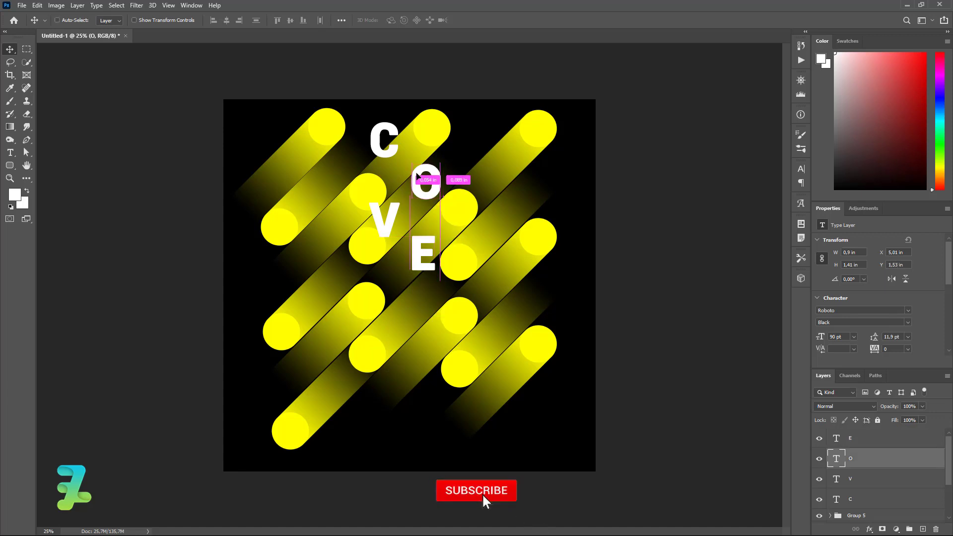
{"action": "left_click_drag", "start_coordinate": [418, 176], "coordinate": [428, 168]}
{"action": "key", "text": "Down"}
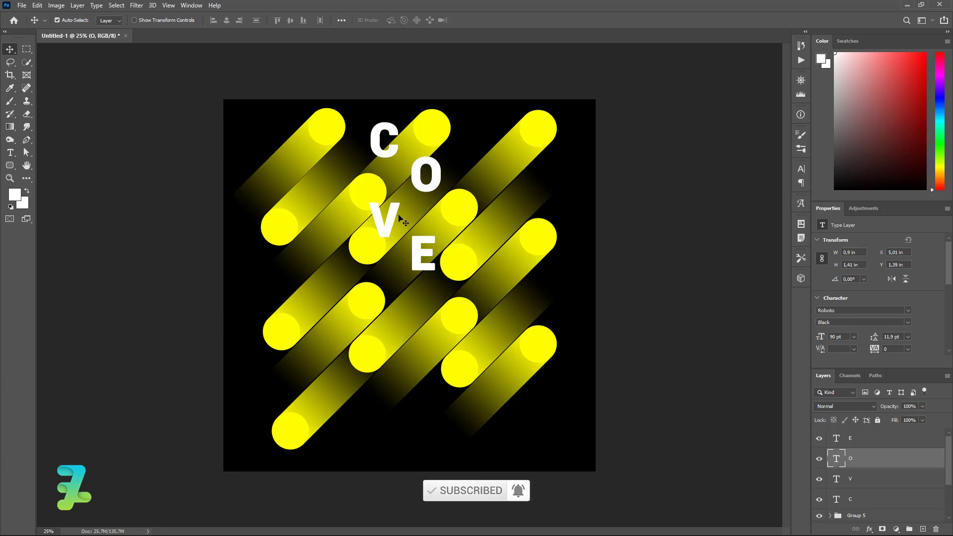
- Shift the V up slightly, then duplicate it and retype the lower copy as R
{"action": "double_click", "coordinate": [400, 218]}
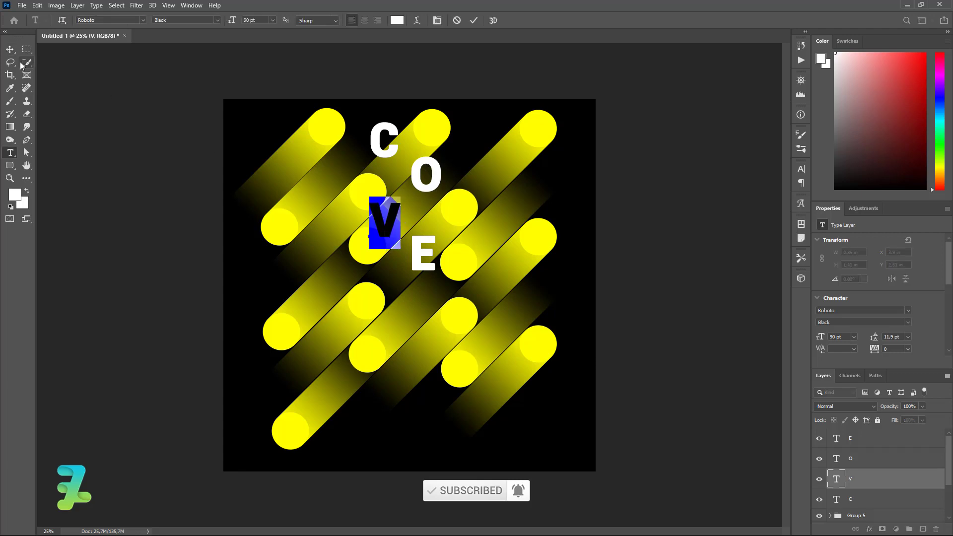
{"action": "left_click", "coordinate": [14, 48]}
{"action": "left_click_drag", "start_coordinate": [386, 208], "coordinate": [377, 212]}
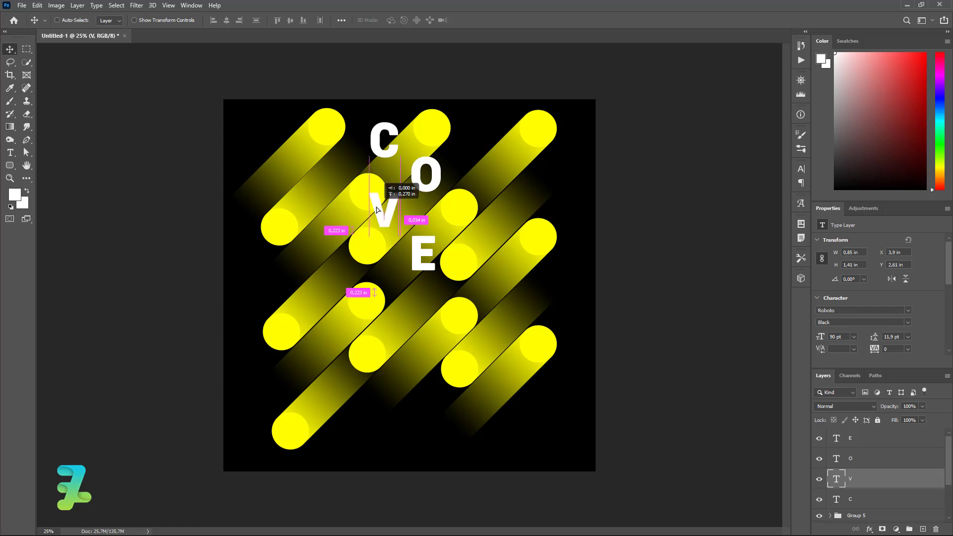
{"action": "left_click_drag", "start_coordinate": [377, 215], "coordinate": [378, 218]}
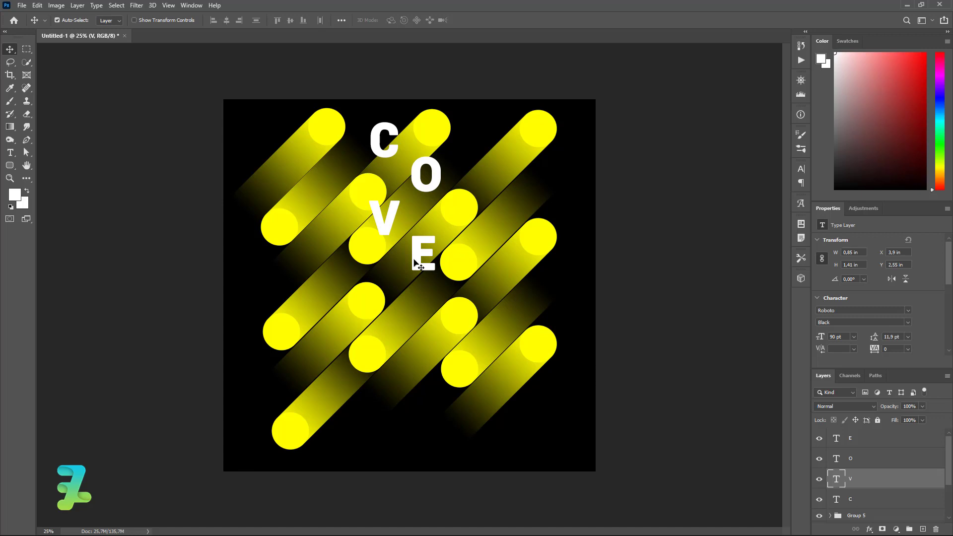
{"action": "key", "text": "ctrl+j"}
{"action": "mouse_move", "coordinate": [401, 249]}
{"action": "left_mouse_down"}
{"action": "mouse_move", "coordinate": [390, 272]}
{"action": "mouse_move", "coordinate": [397, 304]}
{"action": "left_mouse_up"}
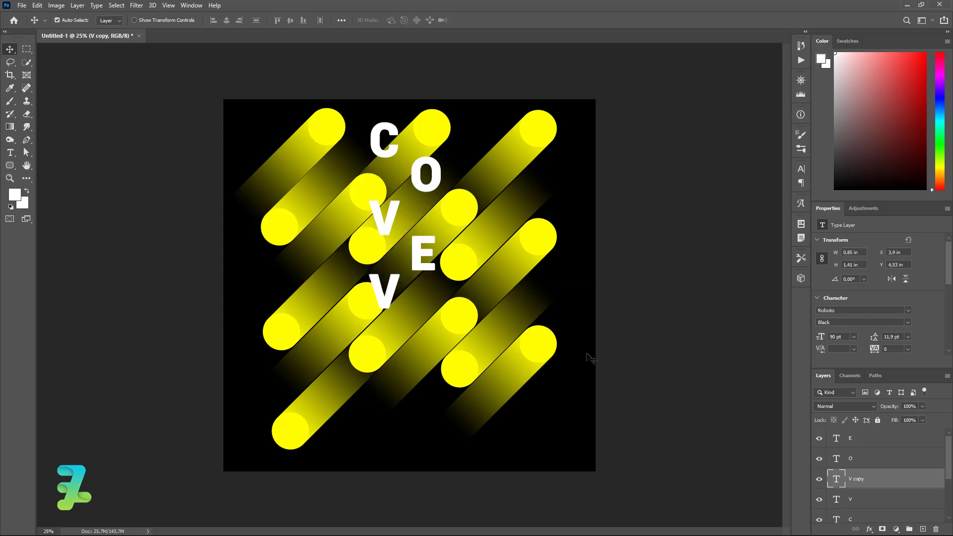
{"action": "double_click", "coordinate": [835, 479]}
{"action": "type", "text": "R"}
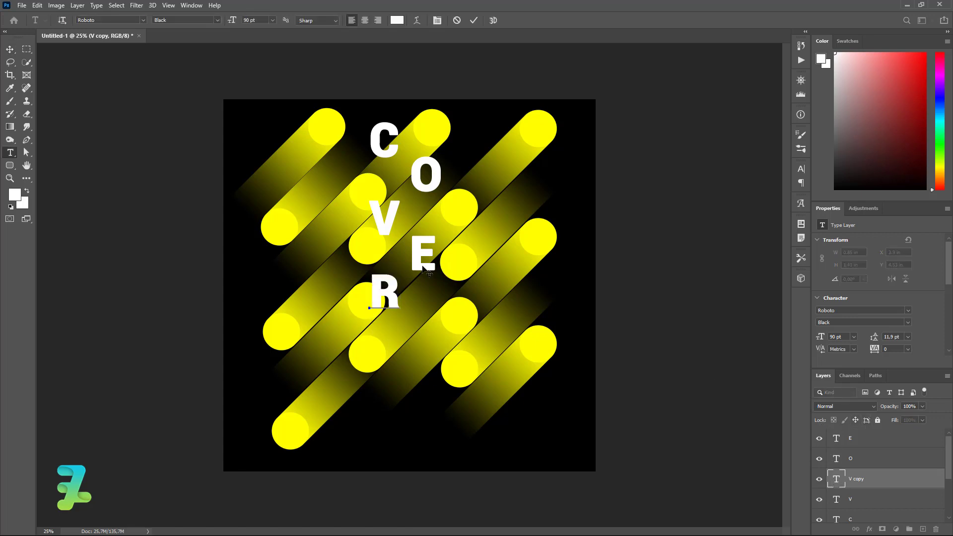
{"action": "left_click", "coordinate": [9, 49]}
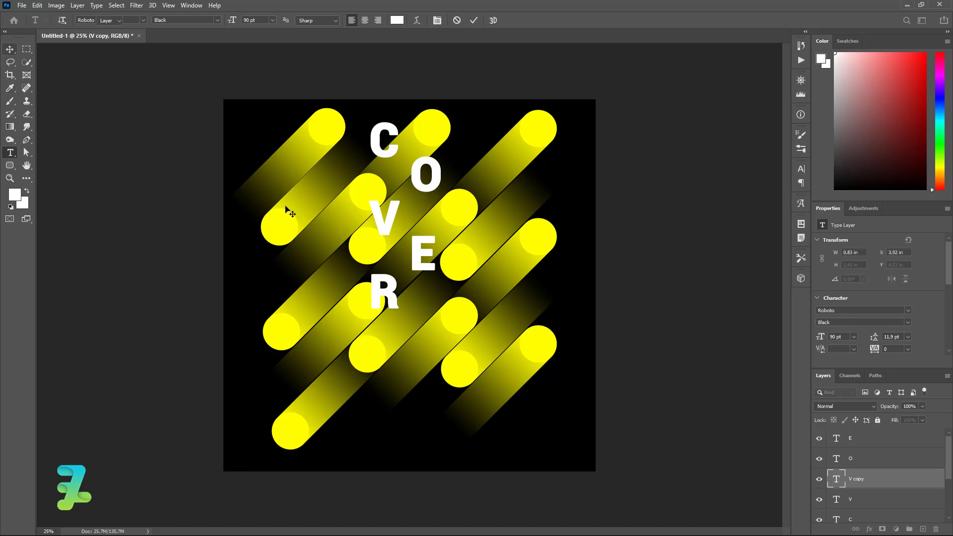
- Duplicate the E, drag the copy below it, and retype it as A
{"action": "left_click", "coordinate": [418, 268]}
{"action": "key", "text": "ctrl+j"}
{"action": "left_click_drag", "start_coordinate": [418, 268], "coordinate": [414, 304]}
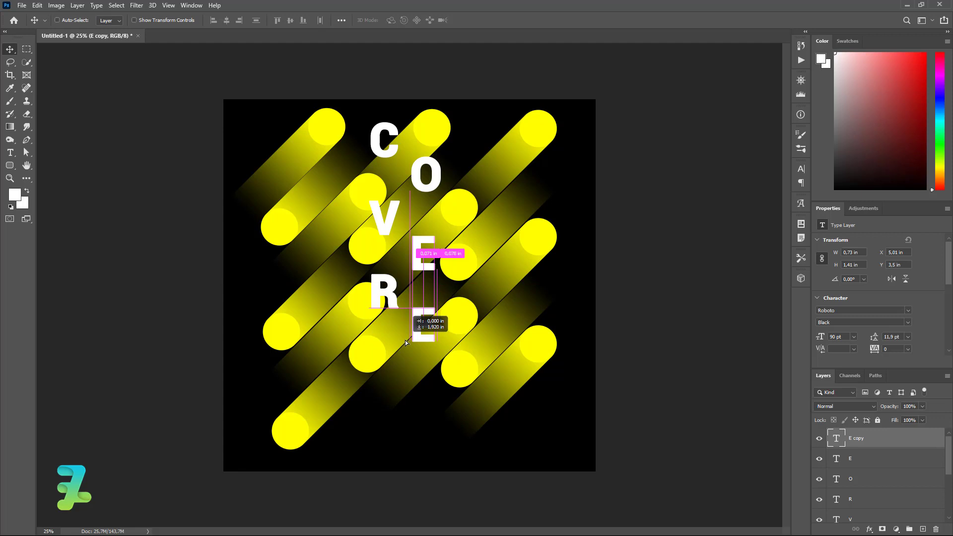
{"action": "left_click_drag", "start_coordinate": [414, 304], "coordinate": [414, 357]}
{"action": "double_click", "coordinate": [835, 439]}
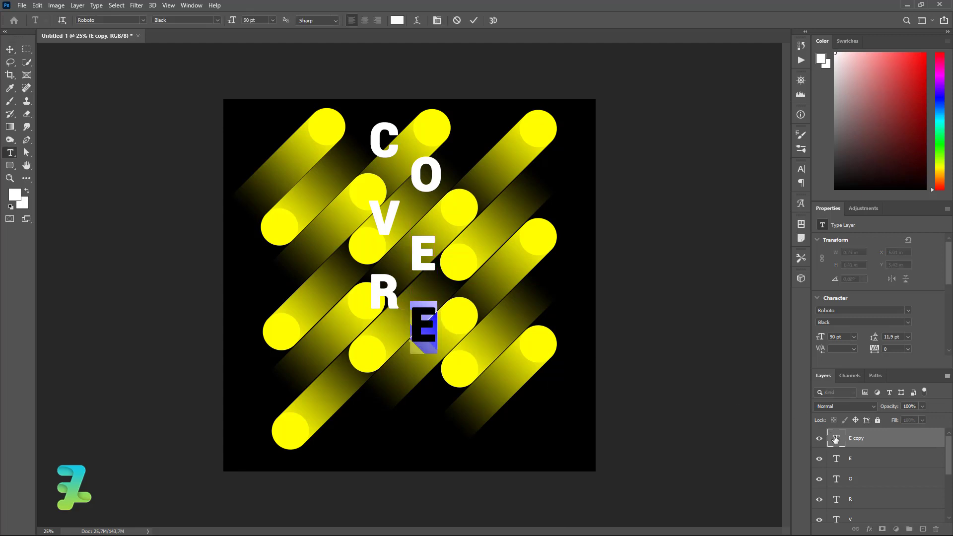
{"action": "type", "text": "A"}
{"action": "left_click", "coordinate": [10, 49]}
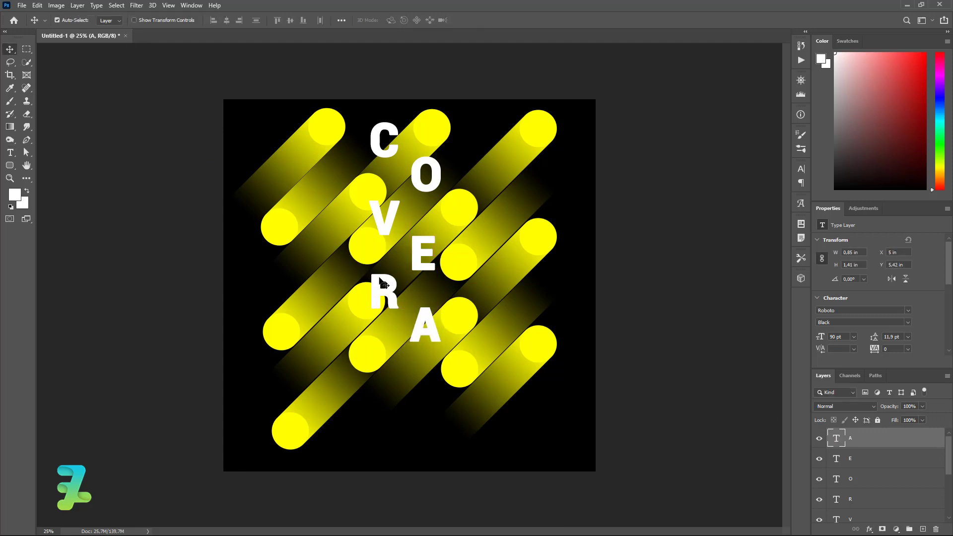
- Add a second R below the A, and a bottom T from an A copy
{"action": "left_click", "coordinate": [391, 294]}
{"action": "key", "text": "ctrl+j"}
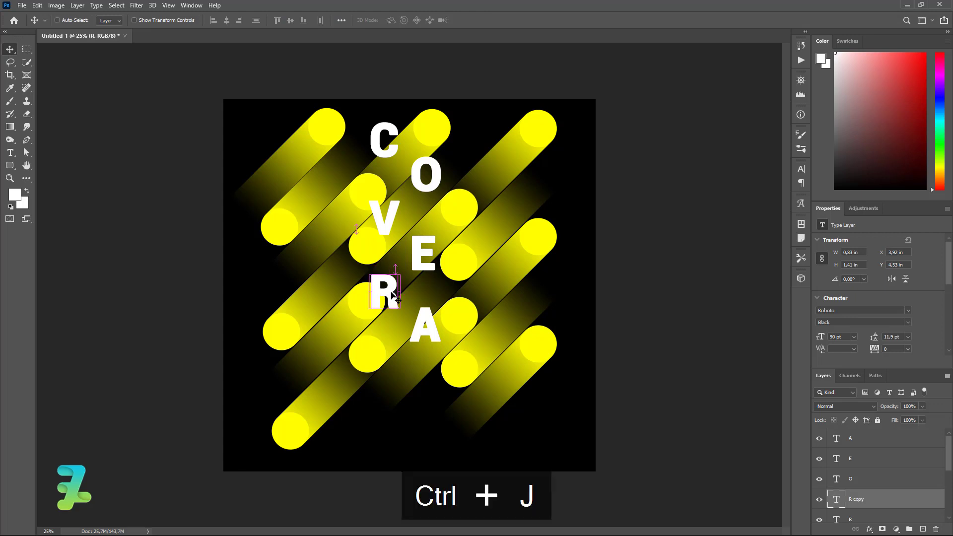
{"action": "left_click_drag", "start_coordinate": [394, 297], "coordinate": [395, 362]}
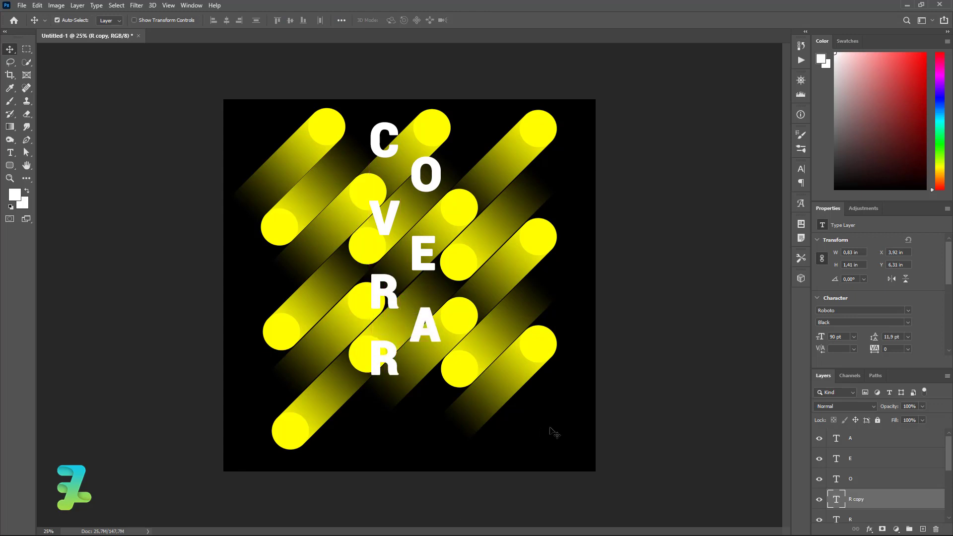
{"action": "left_click", "coordinate": [441, 339]}
{"action": "key", "text": "ctrl+j"}
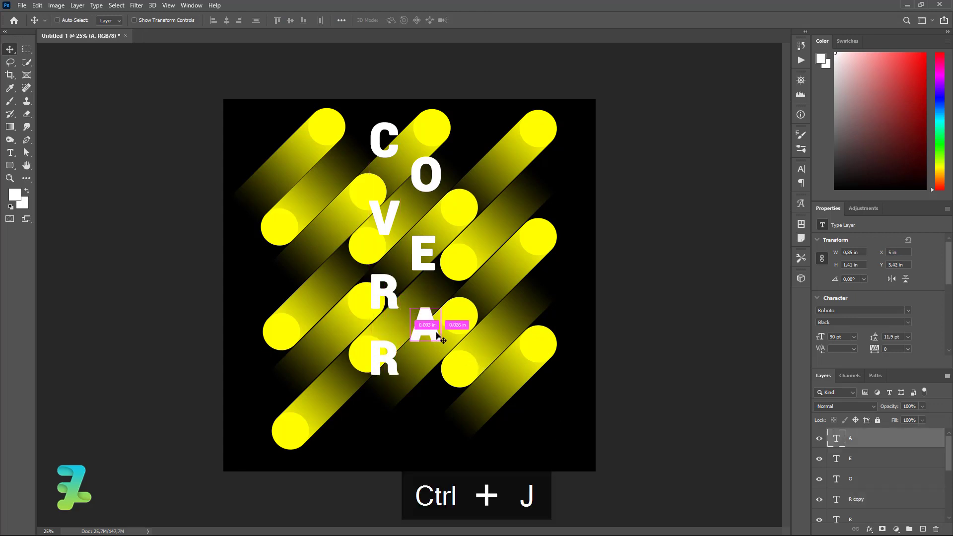
{"action": "left_click_drag", "start_coordinate": [433, 346], "coordinate": [433, 402]}
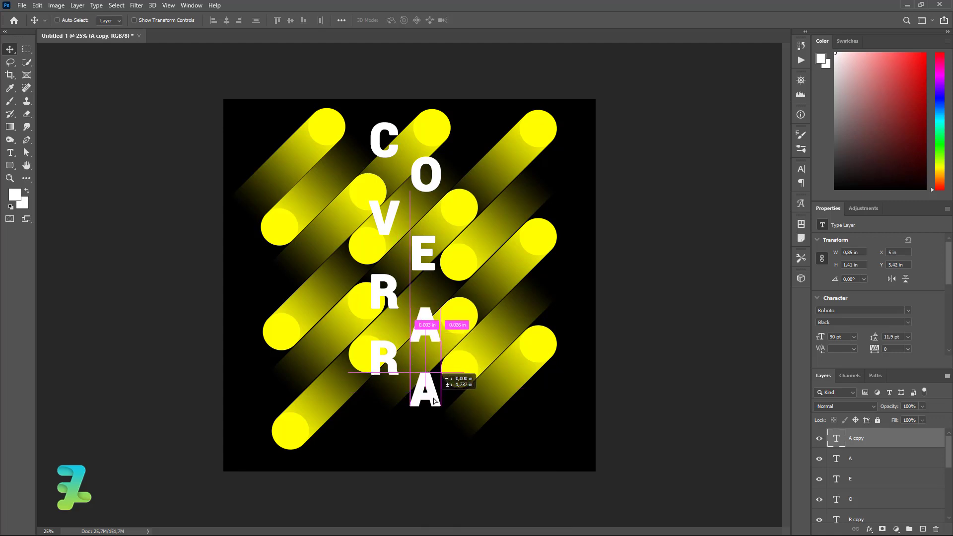
{"action": "left_click_drag", "start_coordinate": [433, 403], "coordinate": [440, 402]}
{"action": "key", "text": "Down"}
{"action": "key", "text": "Down"}
{"action": "key", "text": "Down"}
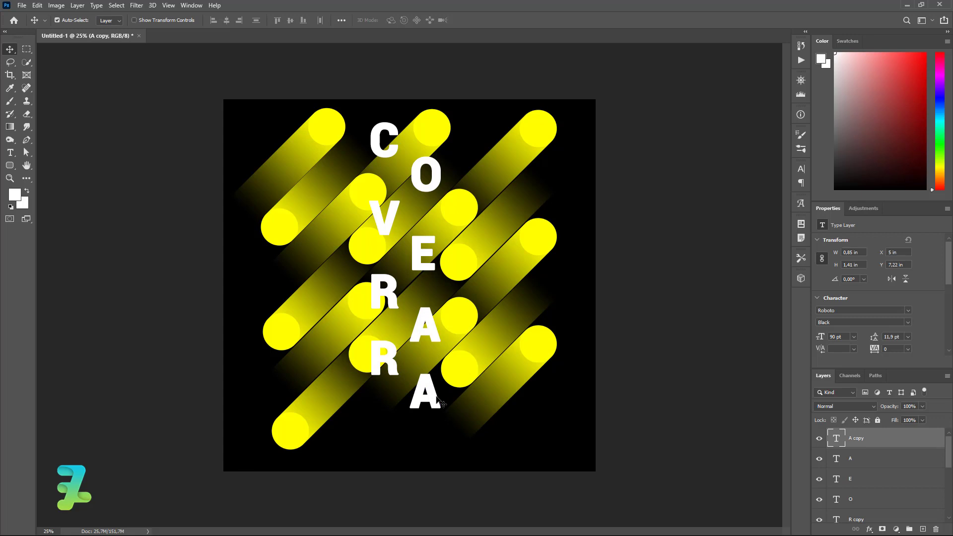
{"action": "double_click", "coordinate": [837, 439]}
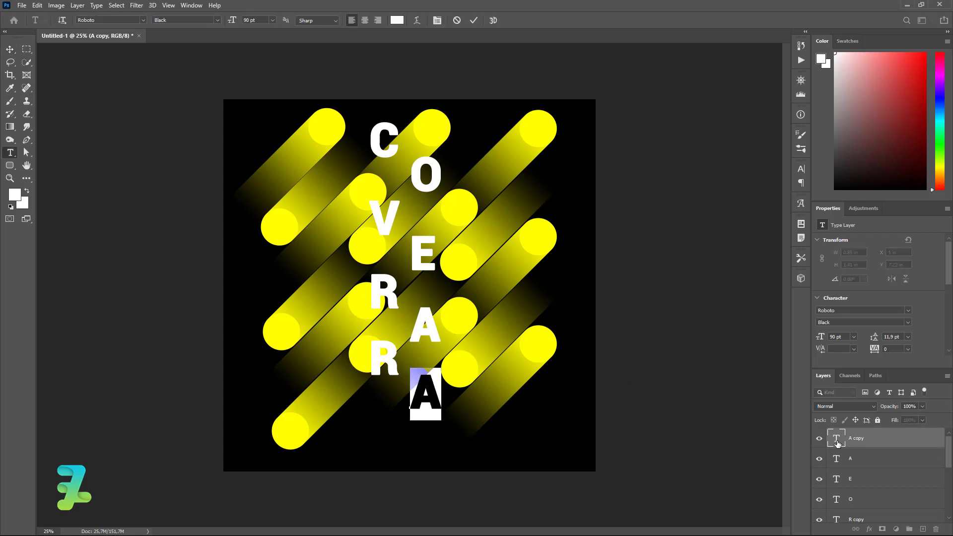
{"action": "type", "text": "T"}
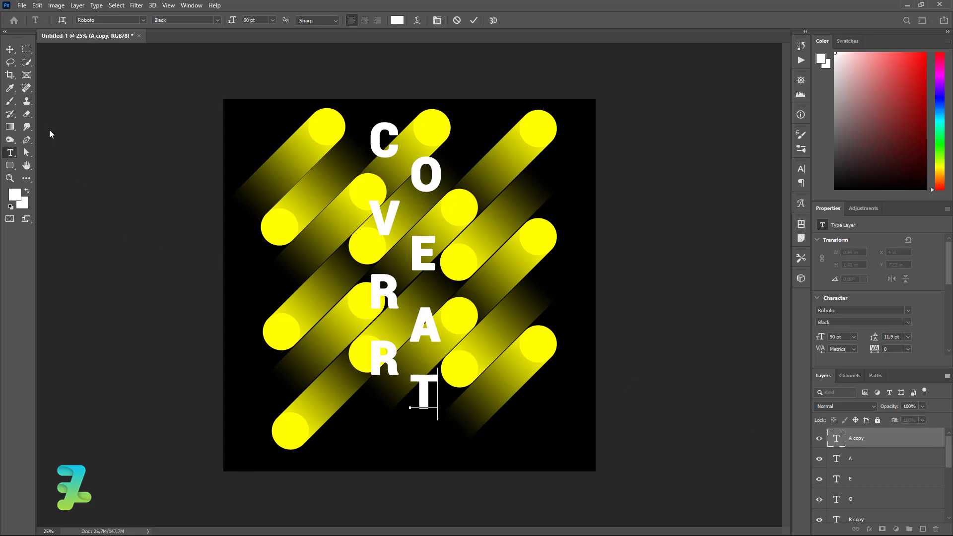
{"action": "left_click", "coordinate": [10, 49]}
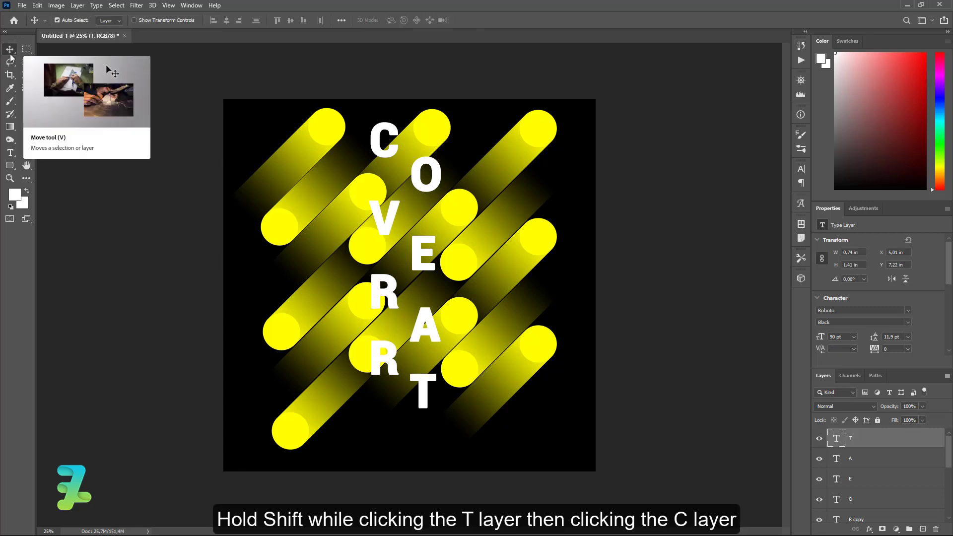
- Group the C-to-T letter layers as Group 11 and centre it horizontally and vertically on the canvas
{"action": "scroll", "coordinate": [861, 451], "scroll_direction": "down", "scroll_amount": 5}
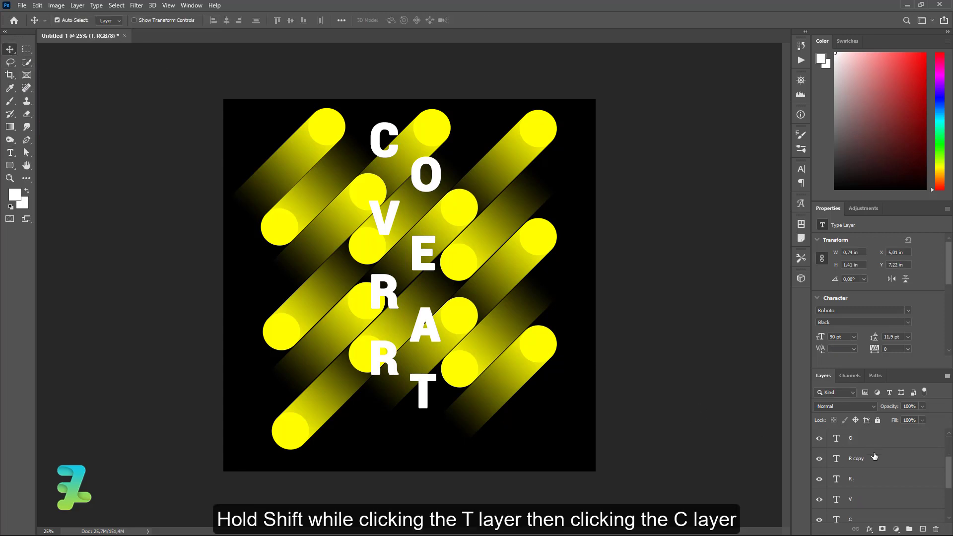
{"action": "scroll", "coordinate": [878, 468], "scroll_direction": "down", "scroll_amount": 5}
{"action": "left_click", "coordinate": [879, 443], "text": "shift"}
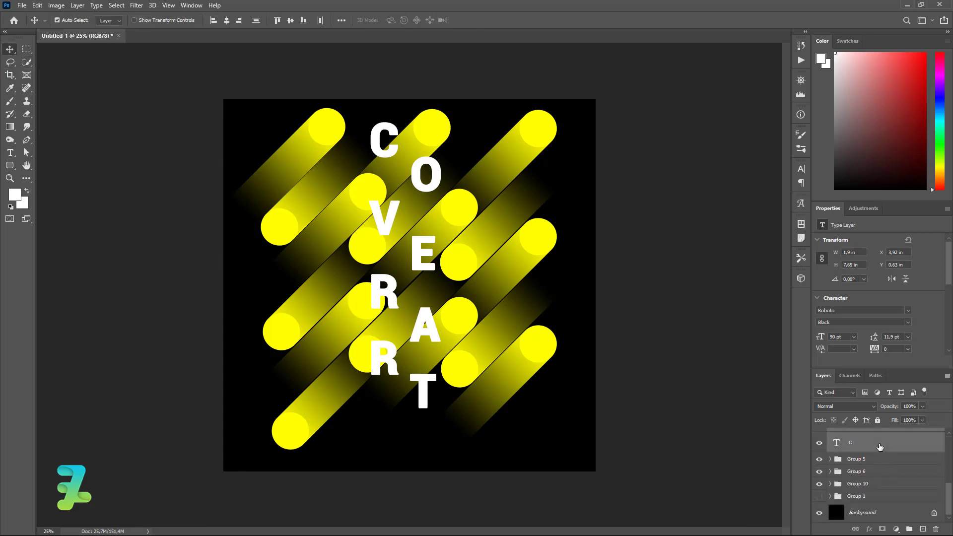
{"action": "key", "text": "ctrl+g"}
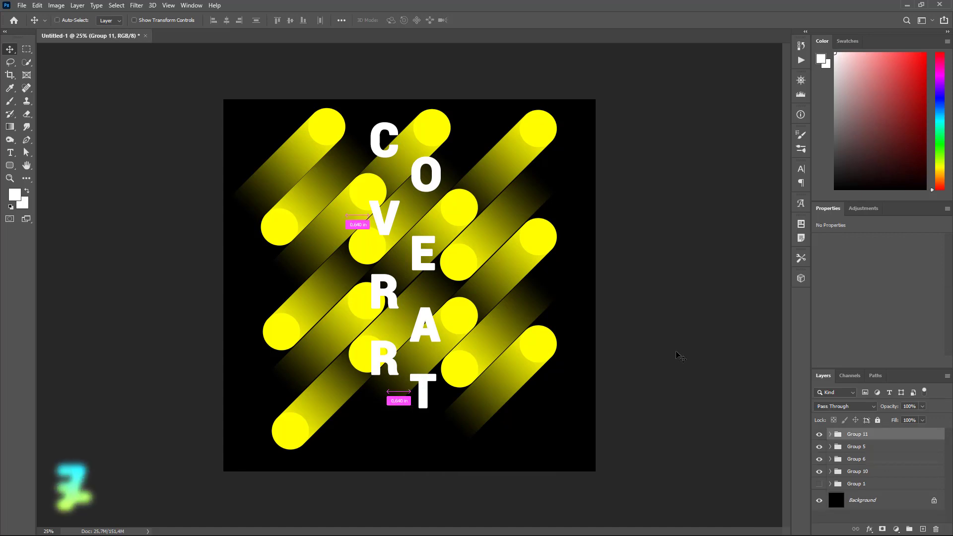
{"action": "key", "text": "ctrl+a"}
{"action": "left_click", "coordinate": [227, 20]}
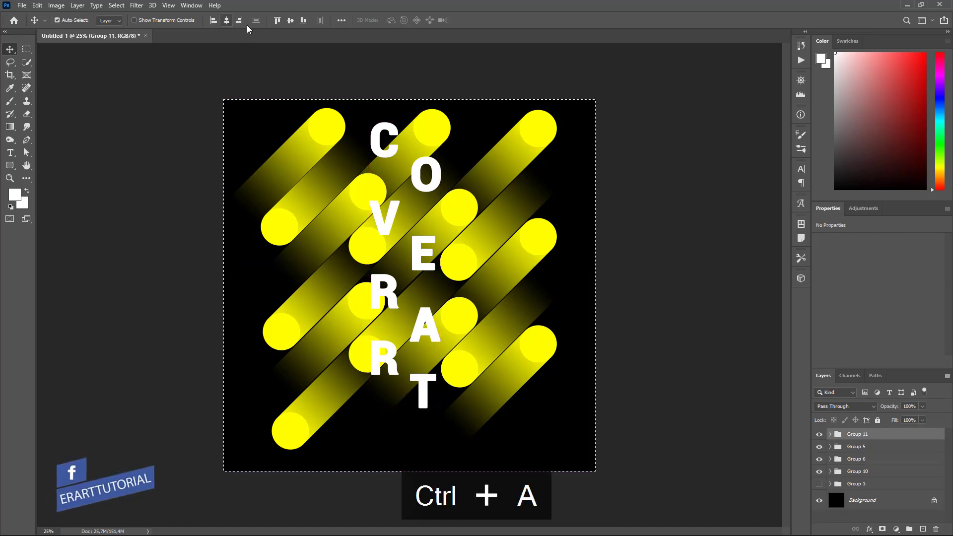
{"action": "left_click", "coordinate": [290, 20]}
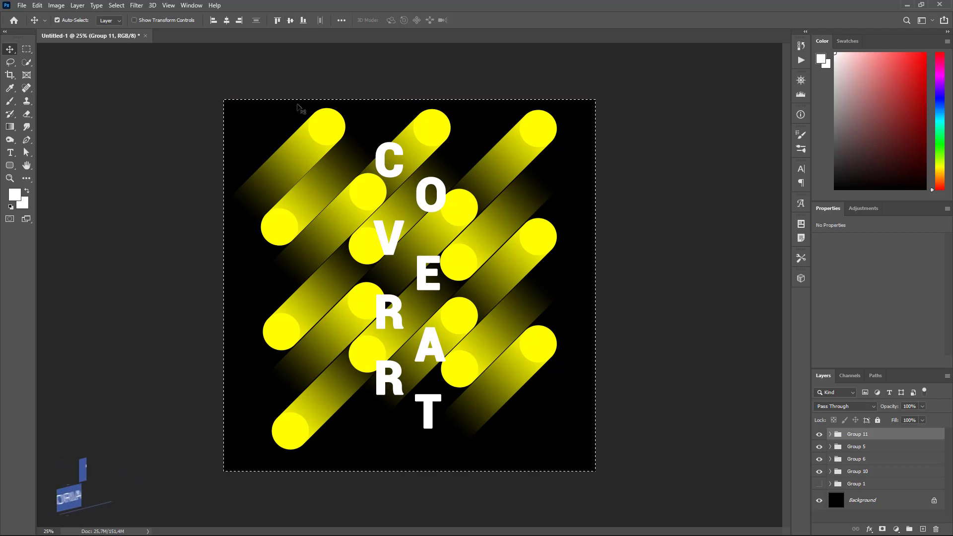
{"action": "key", "text": "ctrl"}
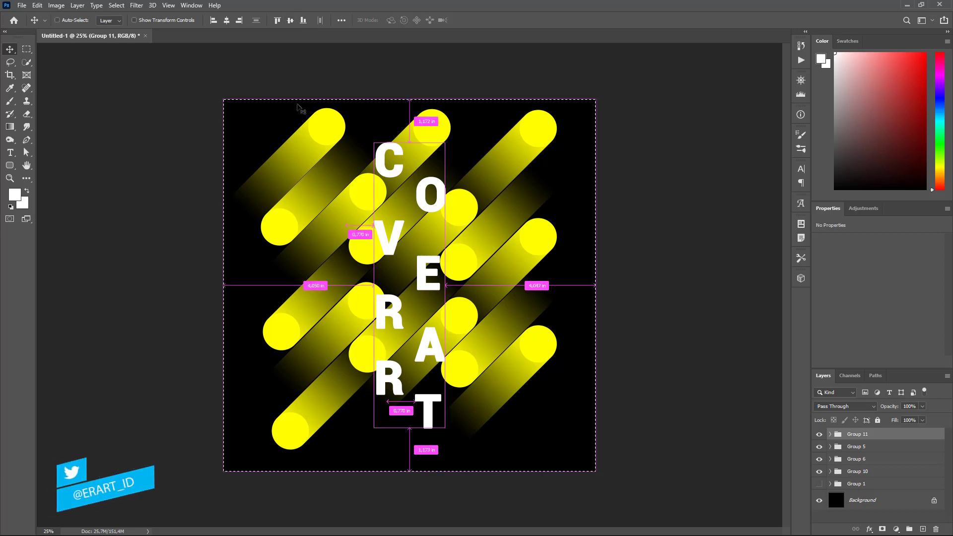
{"action": "key", "text": "ctrl+d"}
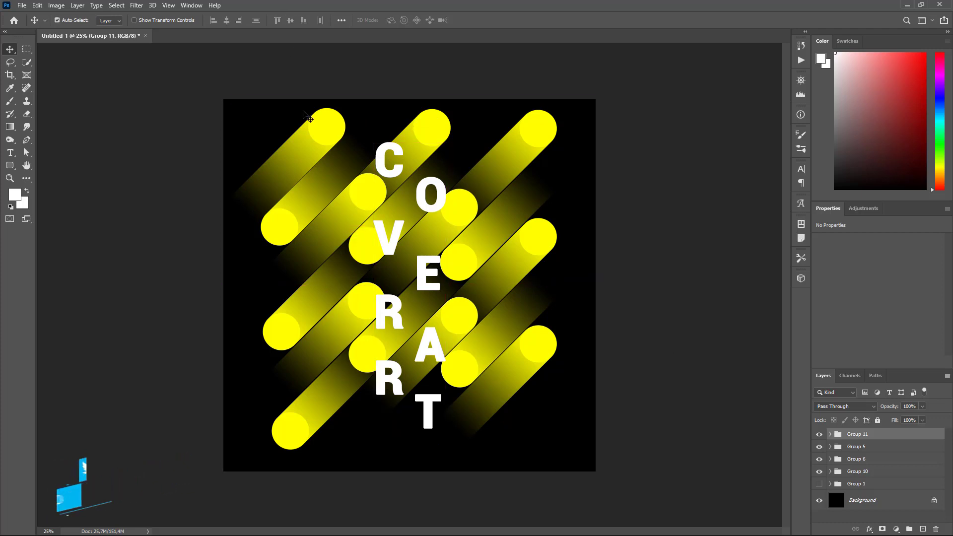
- Set the foreground colour to yellow #ffff00 and start an 11 pt text layer at top-left
{"action": "left_click", "coordinate": [12, 154]}
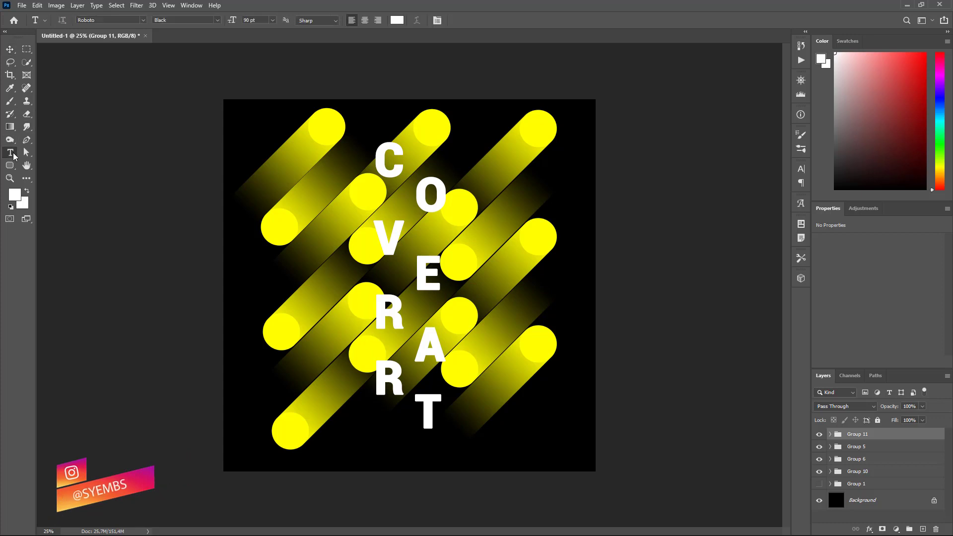
{"action": "left_click", "coordinate": [16, 195]}
{"action": "left_click", "coordinate": [327, 125]}
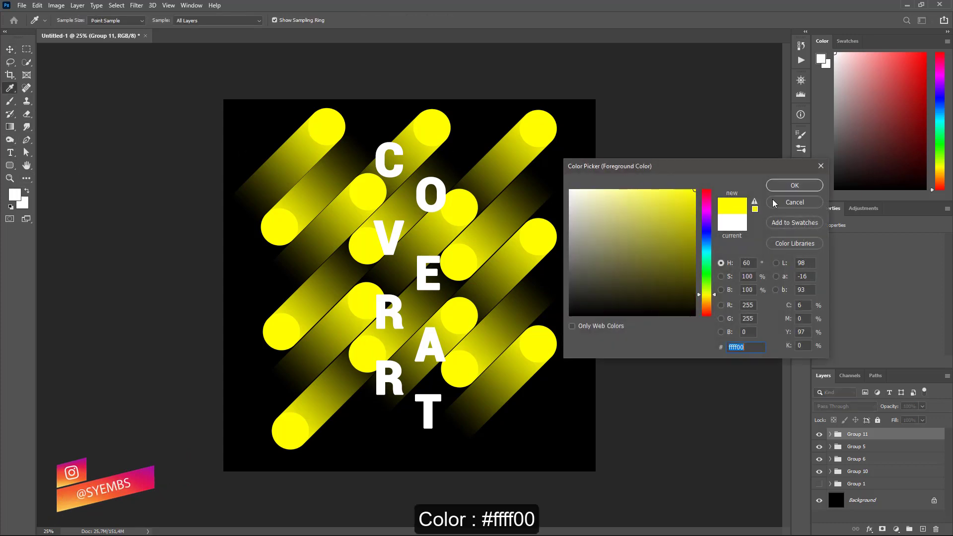
{"action": "left_click", "coordinate": [794, 185]}
{"action": "left_click", "coordinate": [240, 122]}
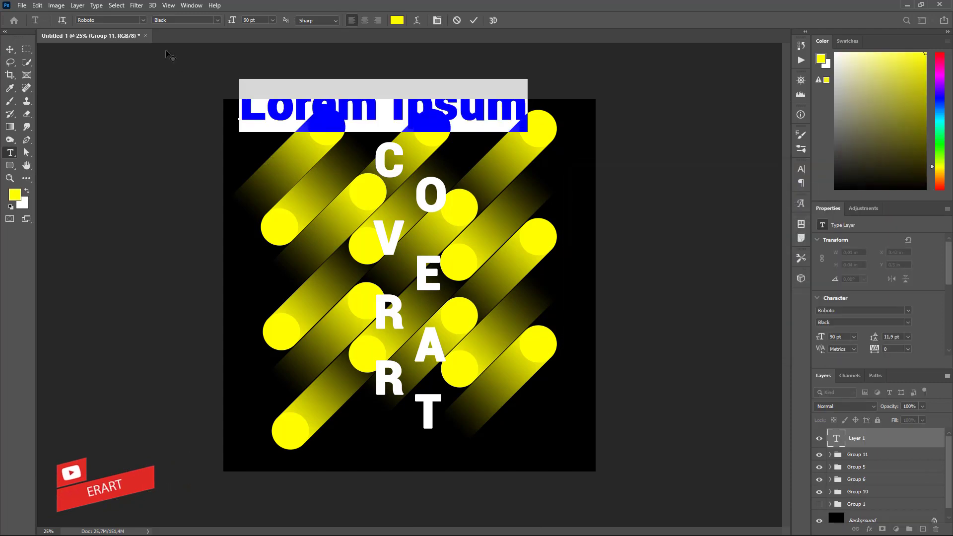
{"action": "left_click", "coordinate": [272, 20]}
{"action": "left_click", "coordinate": [248, 72]}
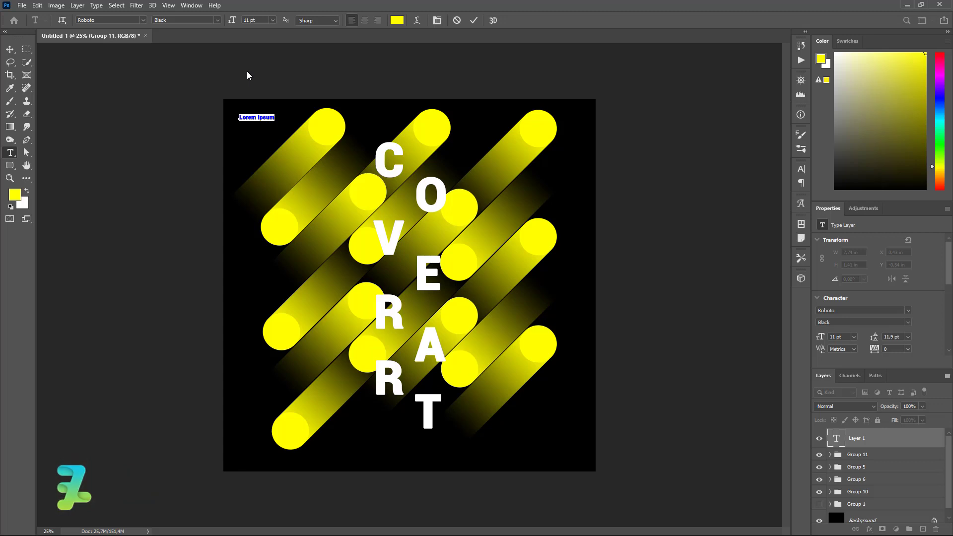
- Type DESIGN, COVER, ART on three lines, move it into the top-left corner, and duplicate it
{"action": "key", "text": "BackSpace"}
{"action": "type", "text": "DESIGN"}
{"action": "key", "text": "Return"}
{"action": "type", "text": "COVER"}
{"action": "key", "text": "Return"}
{"action": "type", "text": "AR"}
{"action": "type", "text": "T"}
{"action": "left_click", "coordinate": [9, 49]}
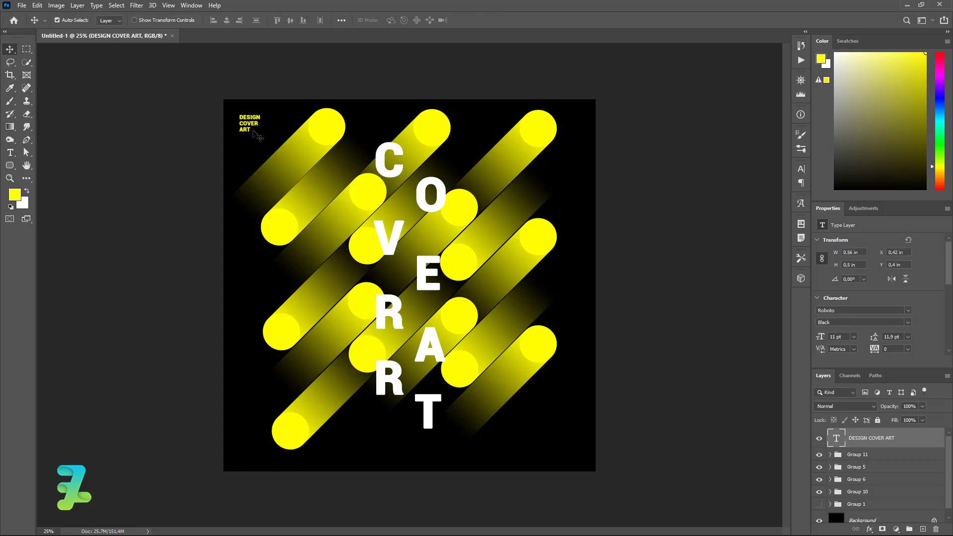
{"action": "left_click_drag", "start_coordinate": [243, 121], "coordinate": [239, 116]}
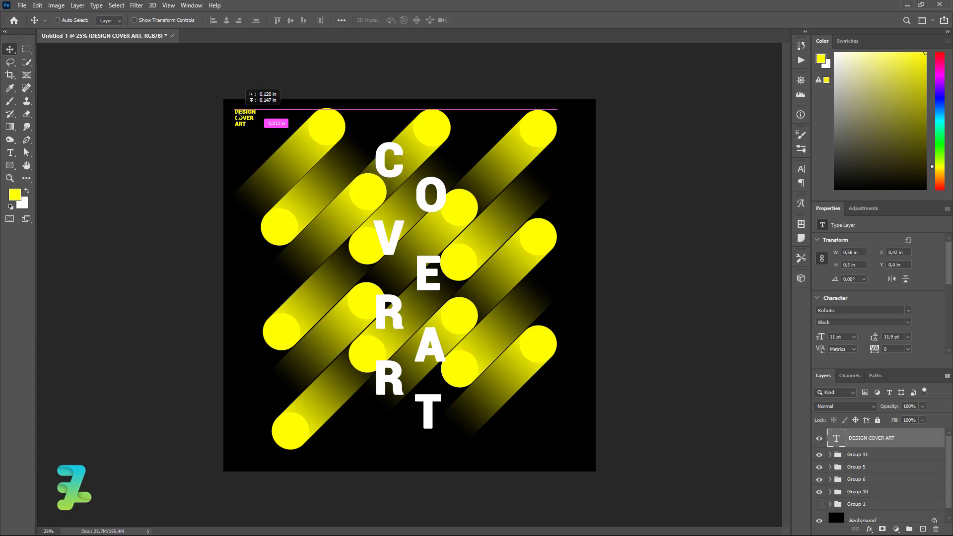
{"action": "left_click_drag", "start_coordinate": [239, 115], "coordinate": [237, 115]}
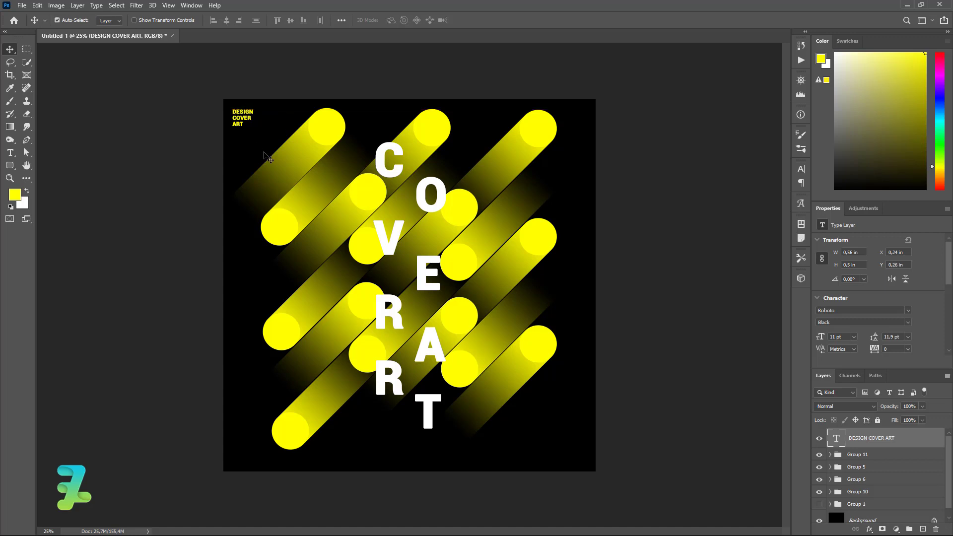
{"action": "key", "text": "ctrl+j"}
- Move the text copy to the bottom-right corner and retype it as JUNE 2020
{"action": "mouse_move", "coordinate": [268, 158]}
{"action": "left_mouse_down"}
{"action": "mouse_move", "coordinate": [448, 289]}
{"action": "mouse_move", "coordinate": [616, 491]}
{"action": "left_mouse_up"}
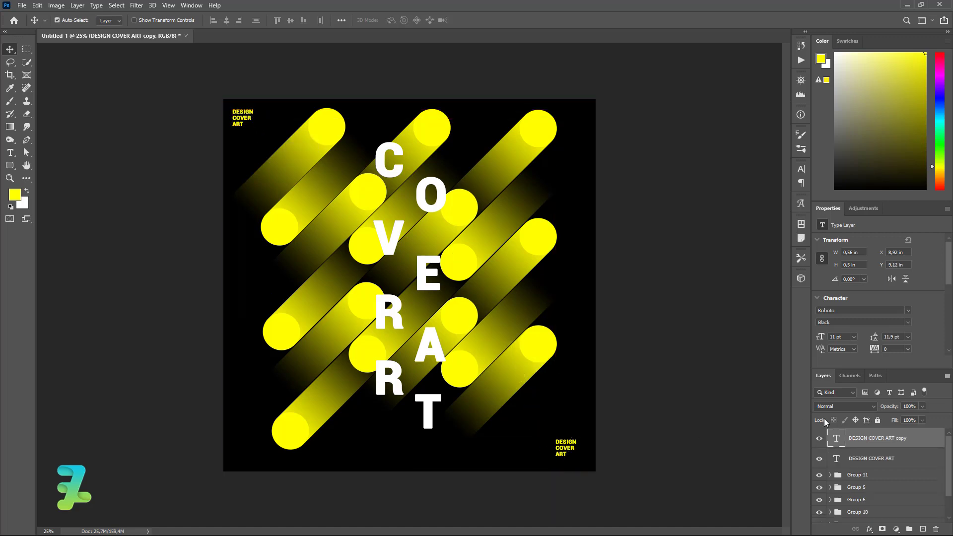
{"action": "double_click", "coordinate": [835, 438]}
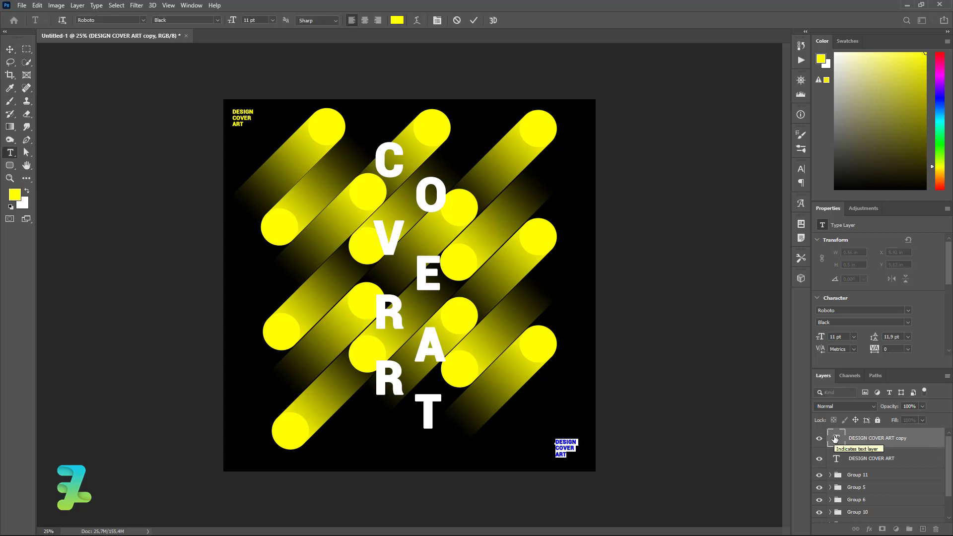
{"action": "type", "text": "JUNE"}
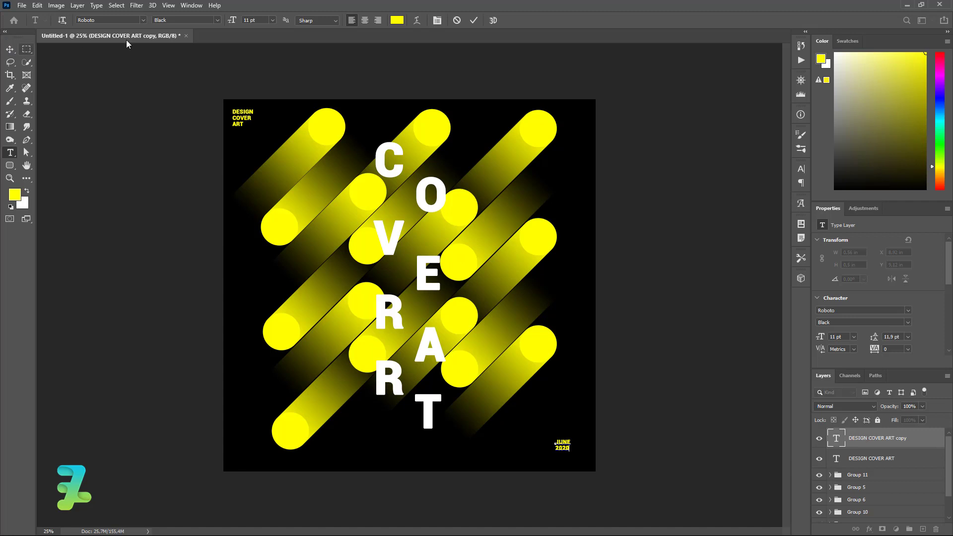
- Make JUNE 2020 24 pt with 24 pt leading, right-aligned, and fit it into the corner
{"action": "key", "text": "ctrl+a"}
{"action": "left_click", "coordinate": [272, 20]}
{"action": "left_click", "coordinate": [257, 111]}
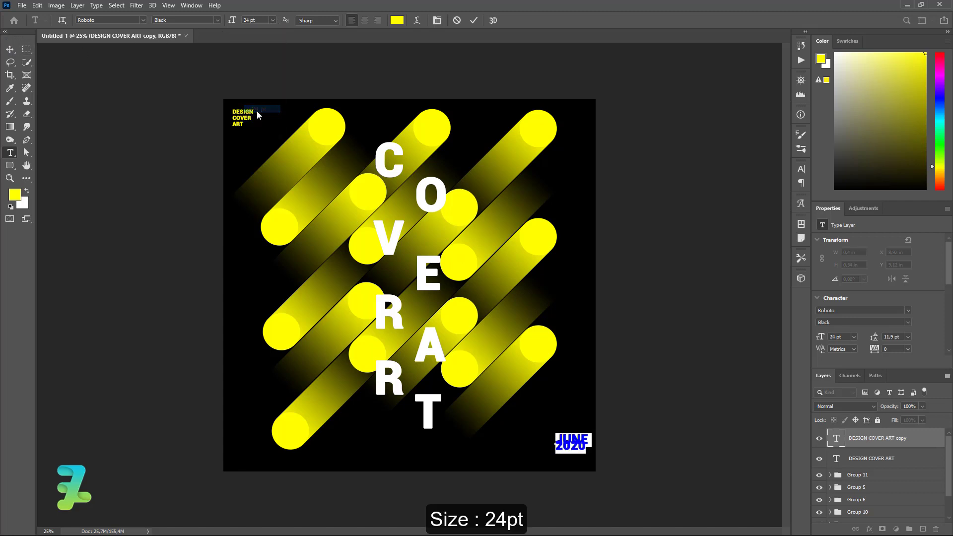
{"action": "left_click", "coordinate": [437, 21]}
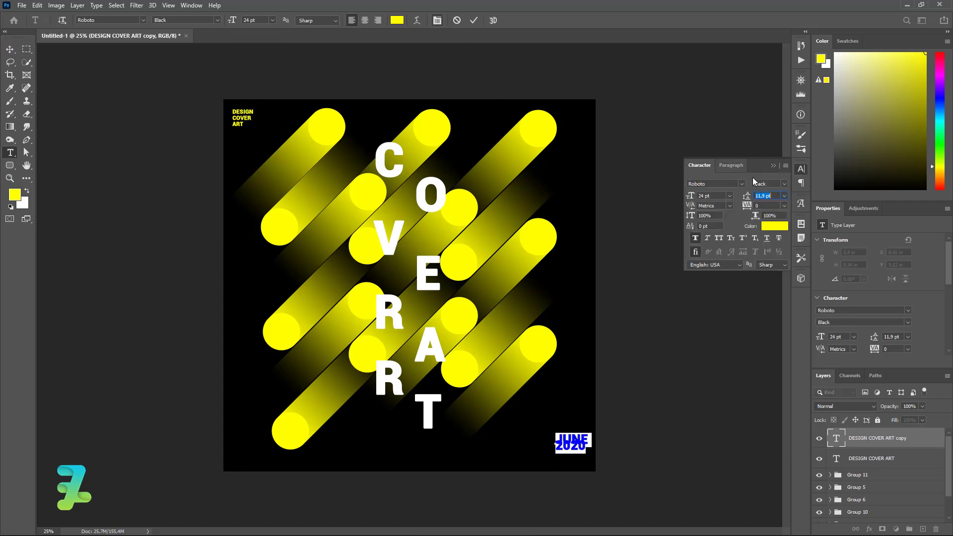
{"action": "left_click", "coordinate": [784, 196]}
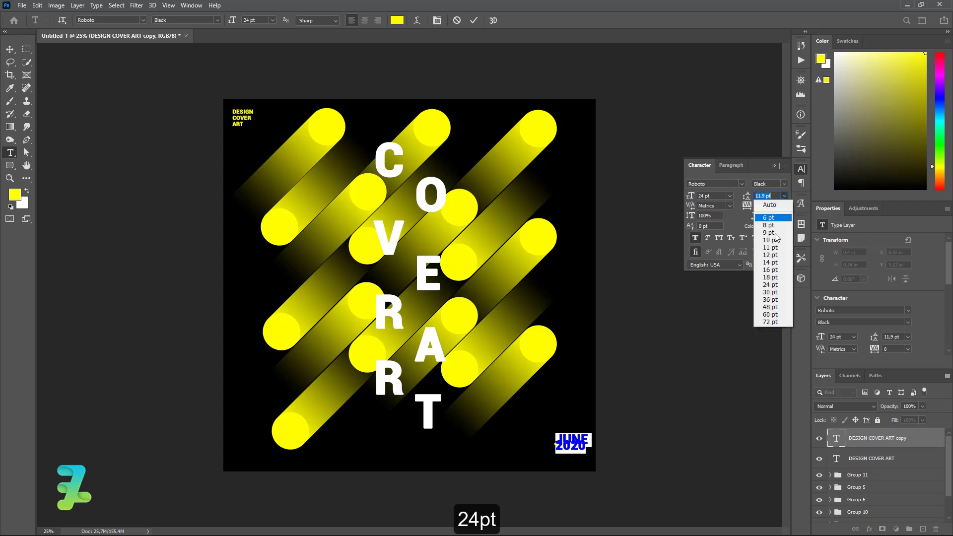
{"action": "left_click", "coordinate": [769, 285]}
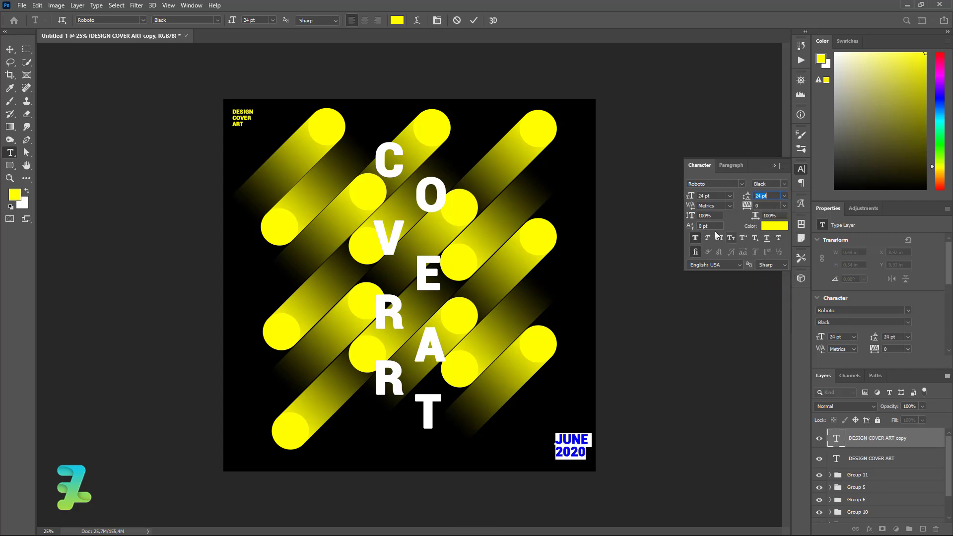
{"action": "left_click", "coordinate": [378, 24]}
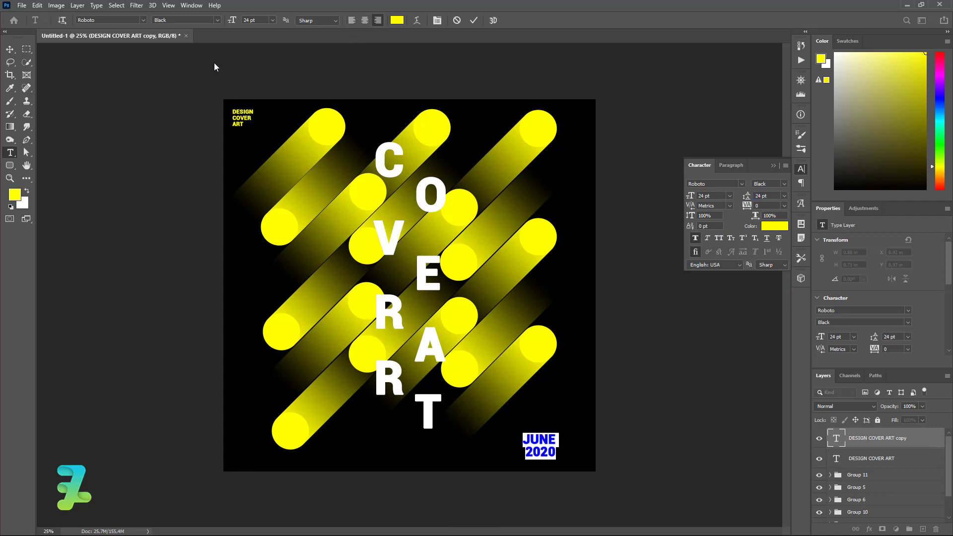
{"action": "key", "text": "ctrl+Return"}
{"action": "left_click_drag", "start_coordinate": [539, 437], "coordinate": [571, 438]}
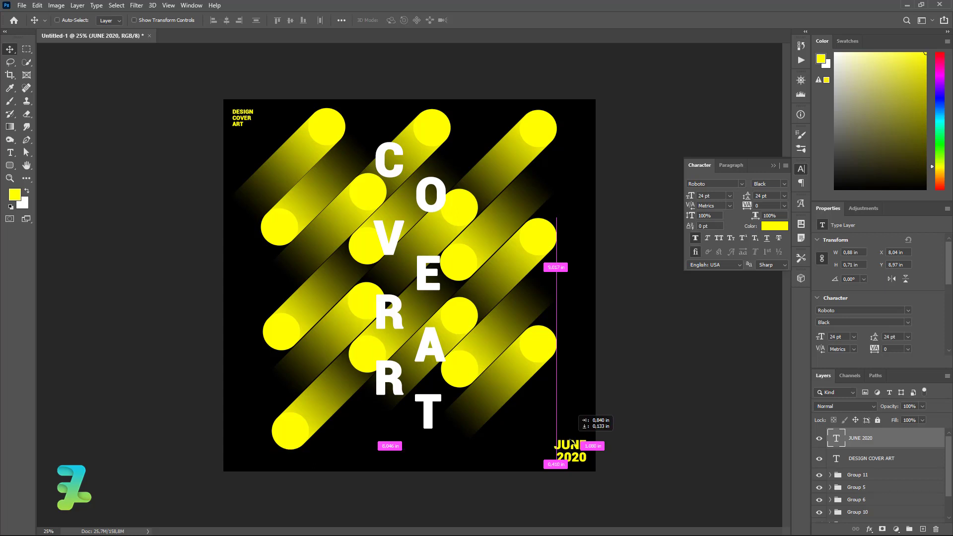
{"action": "left_click_drag", "start_coordinate": [572, 439], "coordinate": [571, 440]}
- Group Group 11 through Group 10 into a new Group 12
{"action": "left_click", "coordinate": [854, 475]}
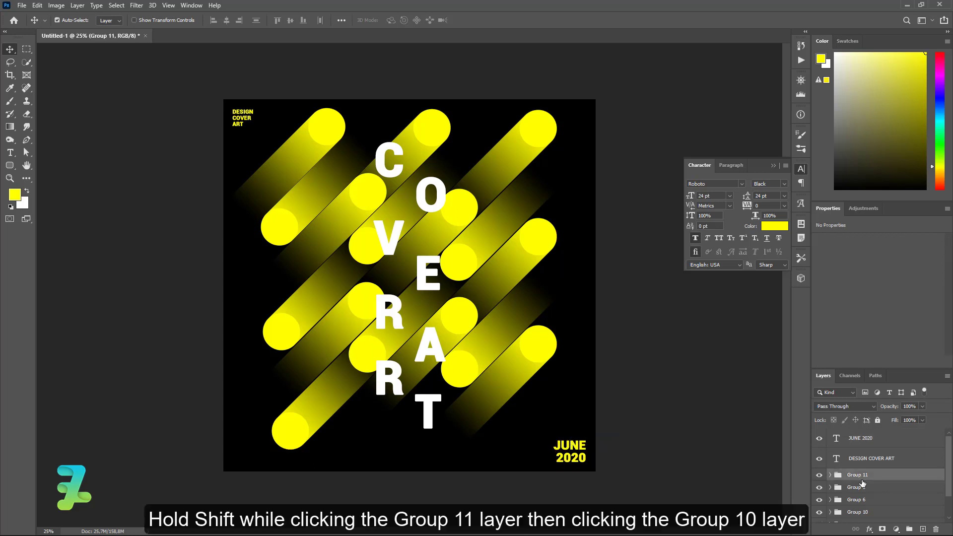
{"action": "scroll", "coordinate": [856, 476], "scroll_direction": "down", "scroll_amount": 1}
{"action": "left_click", "coordinate": [879, 492], "text": "shift"}
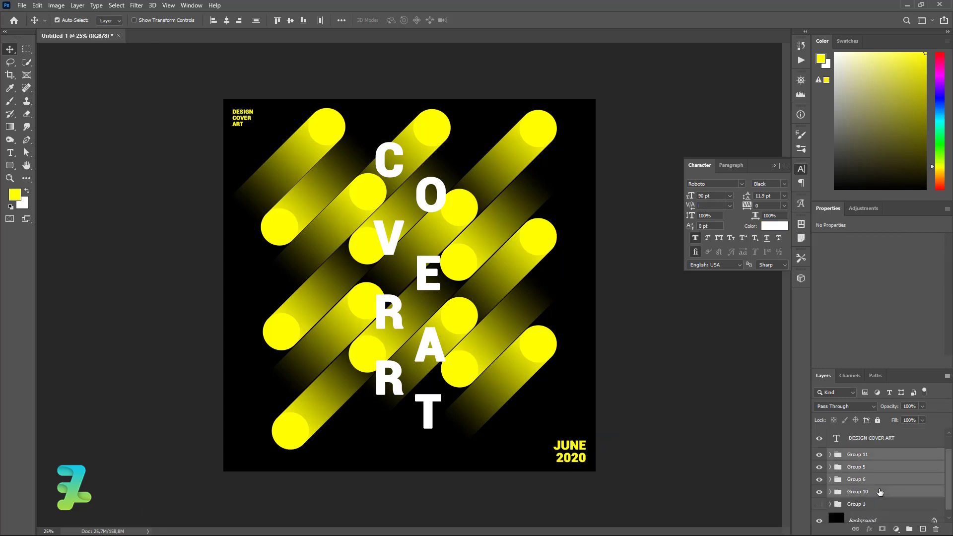
{"action": "key", "text": "ctrl+g"}
- Centre Group 12 horizontally and vertically on the canvas, then nudge it slightly up-left
{"action": "key", "text": "ctrl+a"}
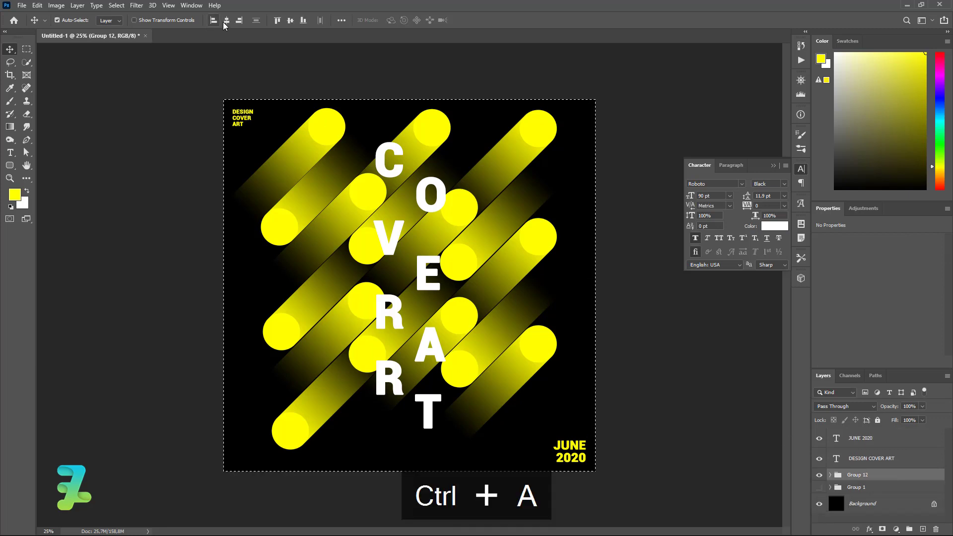
{"action": "left_click", "coordinate": [226, 19]}
{"action": "left_click", "coordinate": [294, 23]}
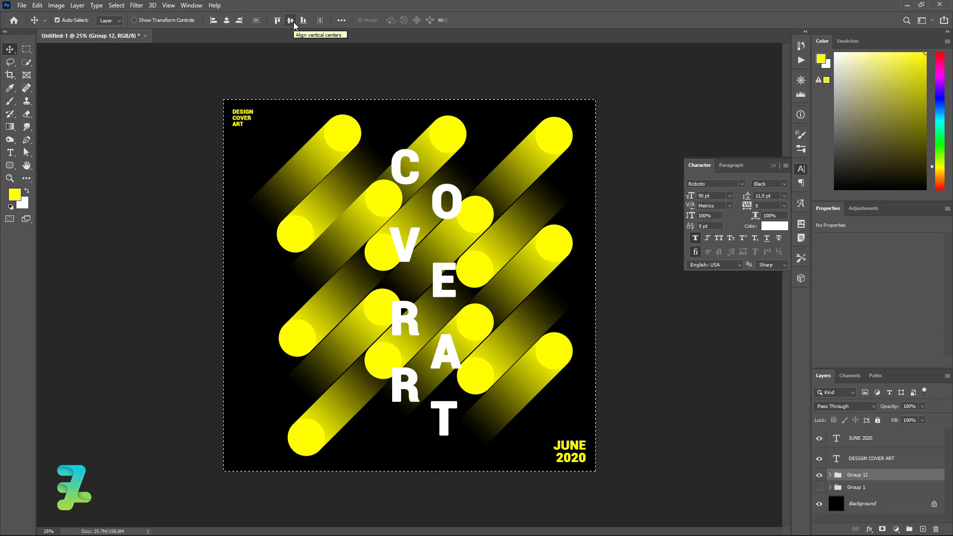
{"action": "key", "text": "ctrl+d"}
{"action": "key", "text": "ctrl+d"}
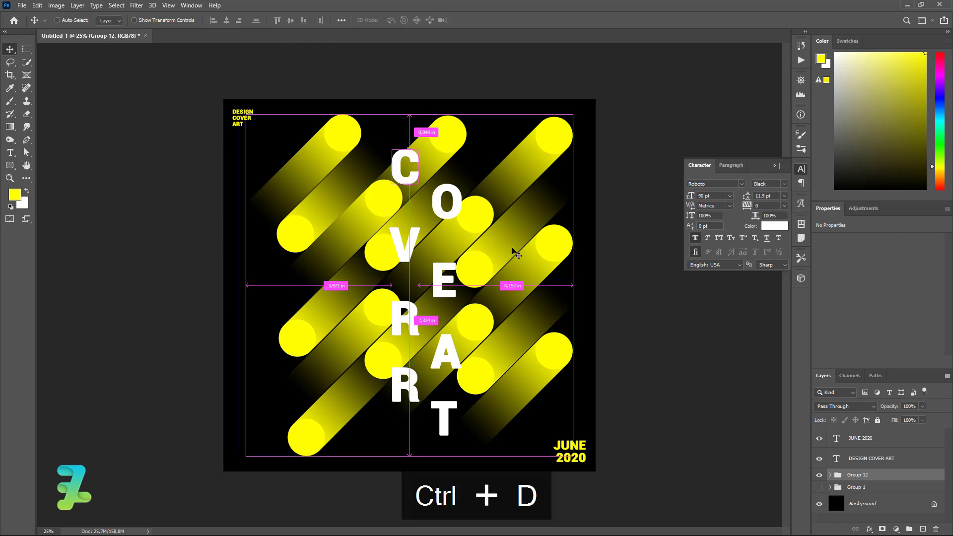
{"action": "key", "text": "ctrl"}
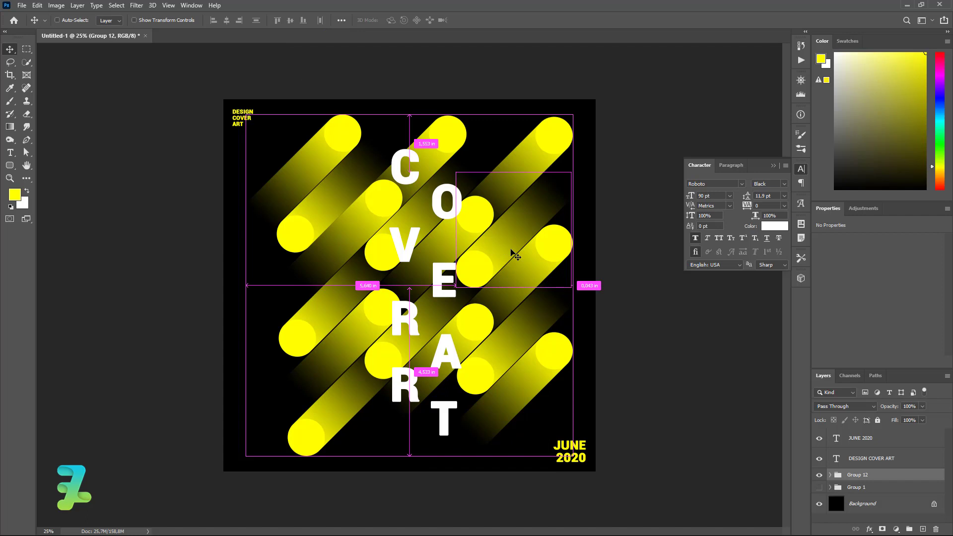
{"action": "left_click_drag", "start_coordinate": [513, 254], "coordinate": [507, 251]}
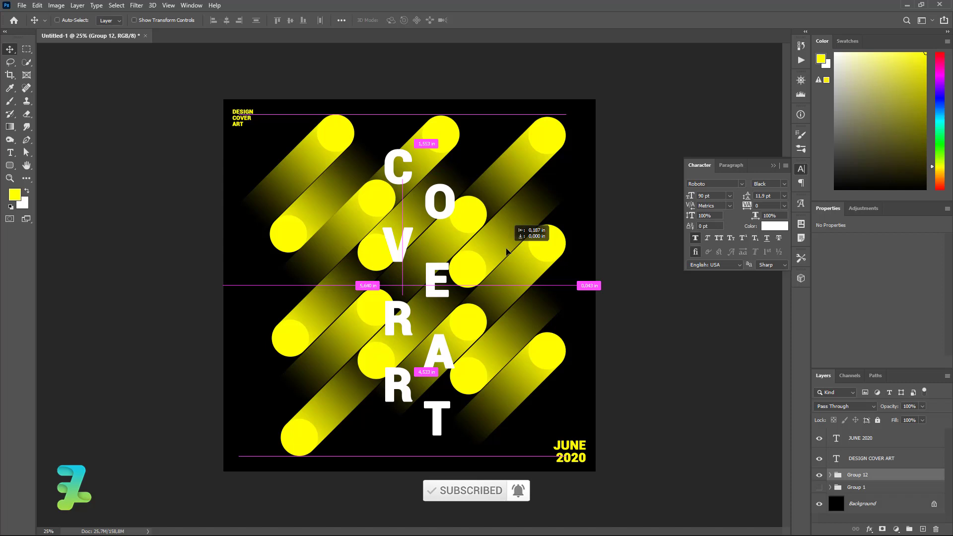
{"action": "left_click", "coordinate": [651, 317], "text": "ctrl"}
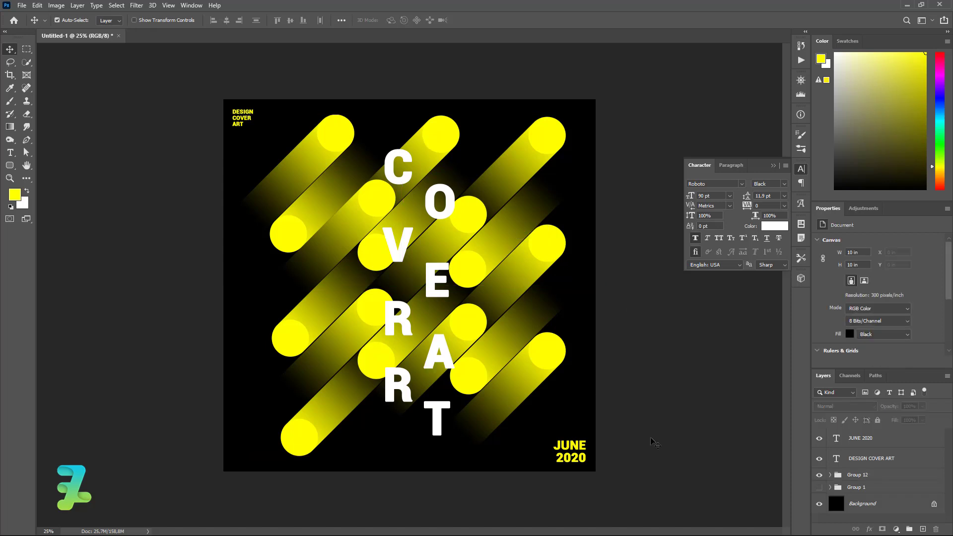
- Centre Group 11 with the COVER ART letters horizontally and vertically on the canvas
{"action": "left_click", "coordinate": [831, 475]}
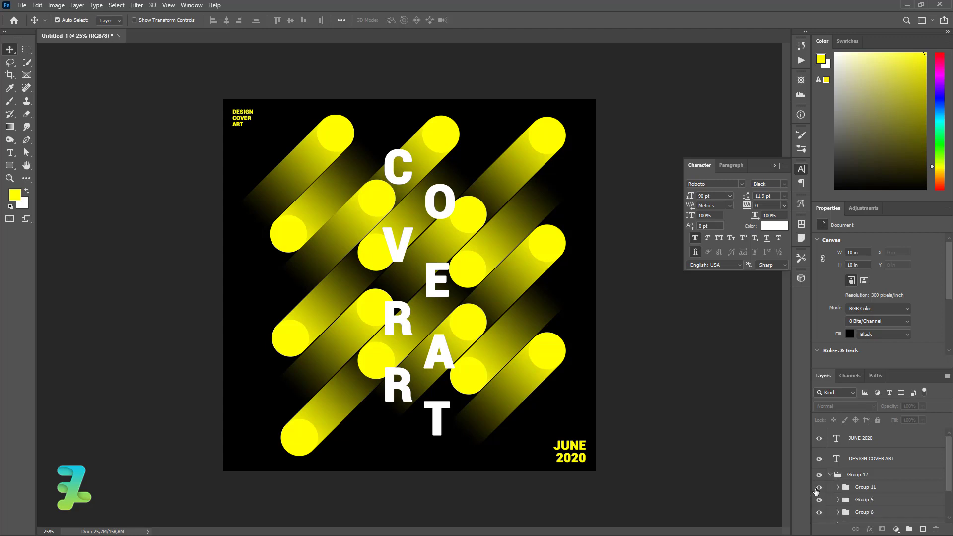
{"action": "left_click", "coordinate": [846, 489]}
{"action": "key", "text": "ctrl+a"}
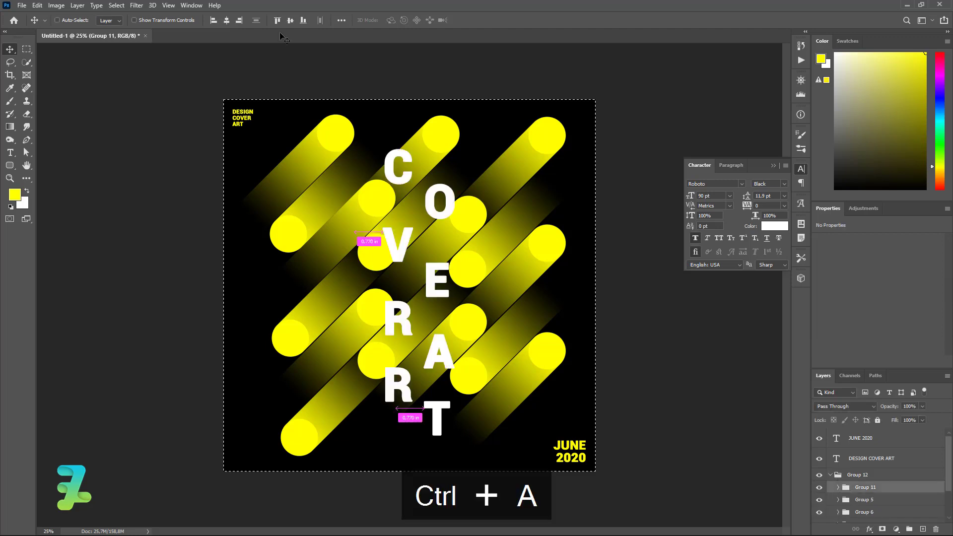
{"action": "left_click", "coordinate": [227, 23]}
{"action": "left_click", "coordinate": [291, 21]}
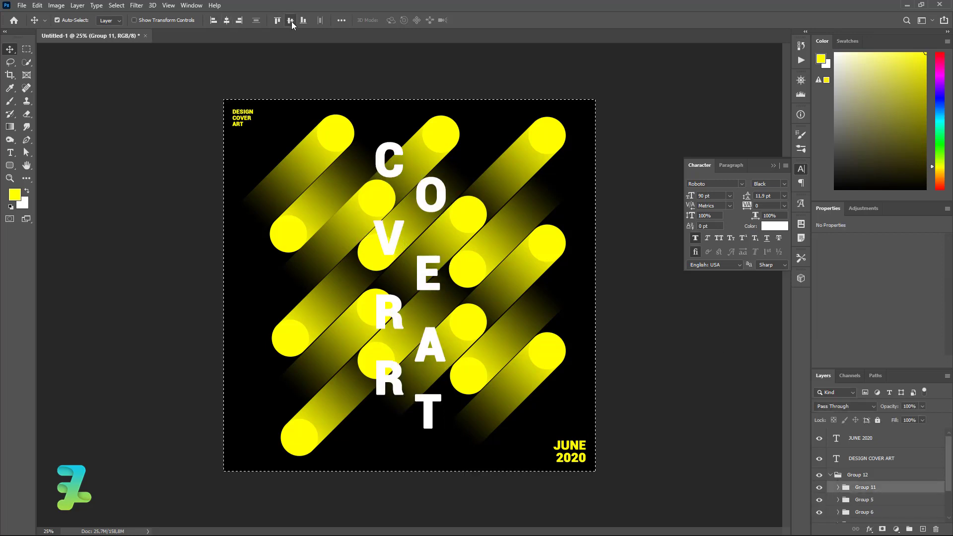
{"action": "key", "text": "ctrl+d"}
- Move Group 11 out of Group 12 so it sits above it
{"action": "left_click", "coordinate": [830, 475]}
{"action": "left_click_drag", "start_coordinate": [847, 489], "coordinate": [833, 469]}
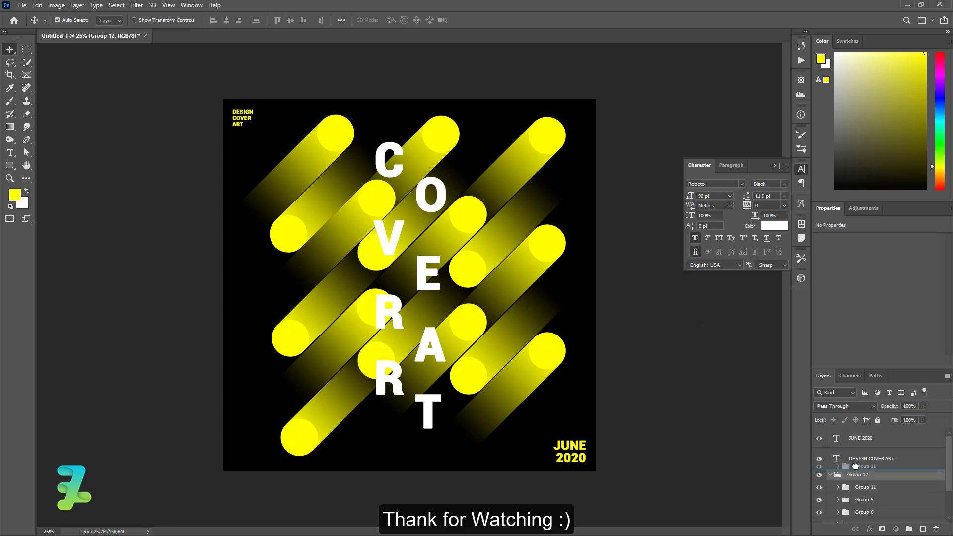
{"action": "left_click", "coordinate": [831, 488]}
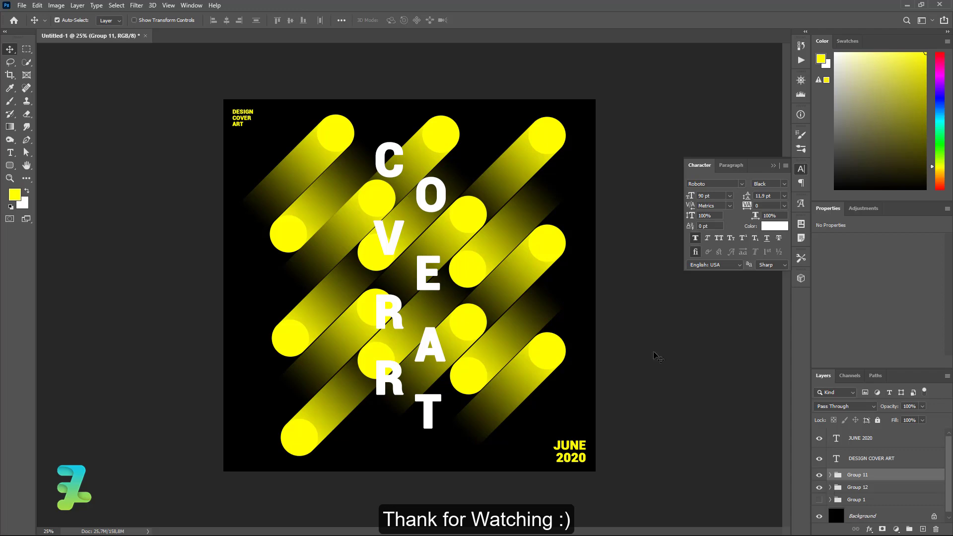